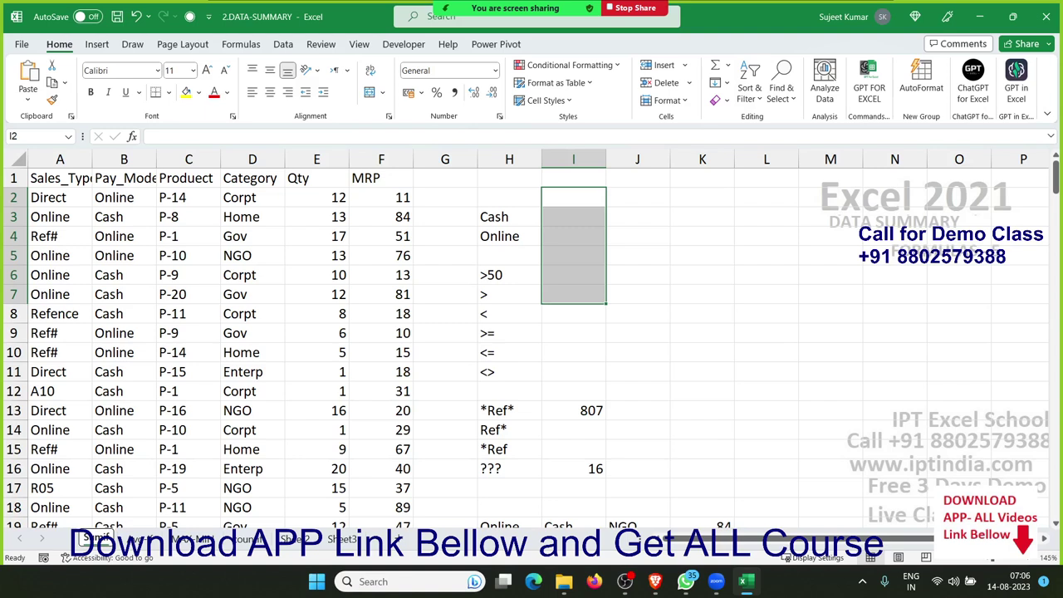
- Enter =SUM(E:E) in J2 to total the whole Qty column, giving 2148
left_click(529, 300)
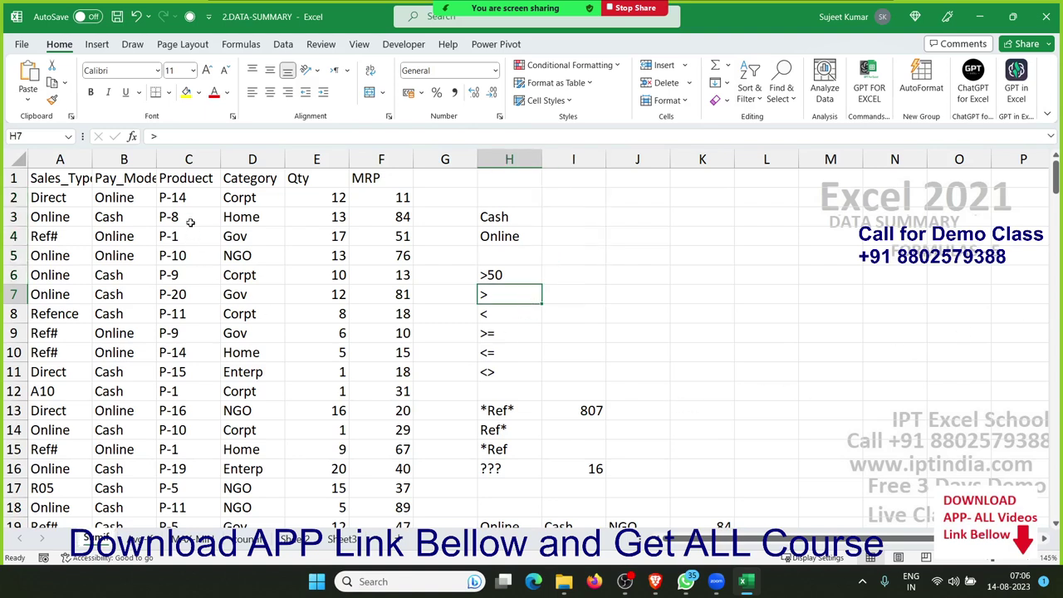
left_click(316, 158)
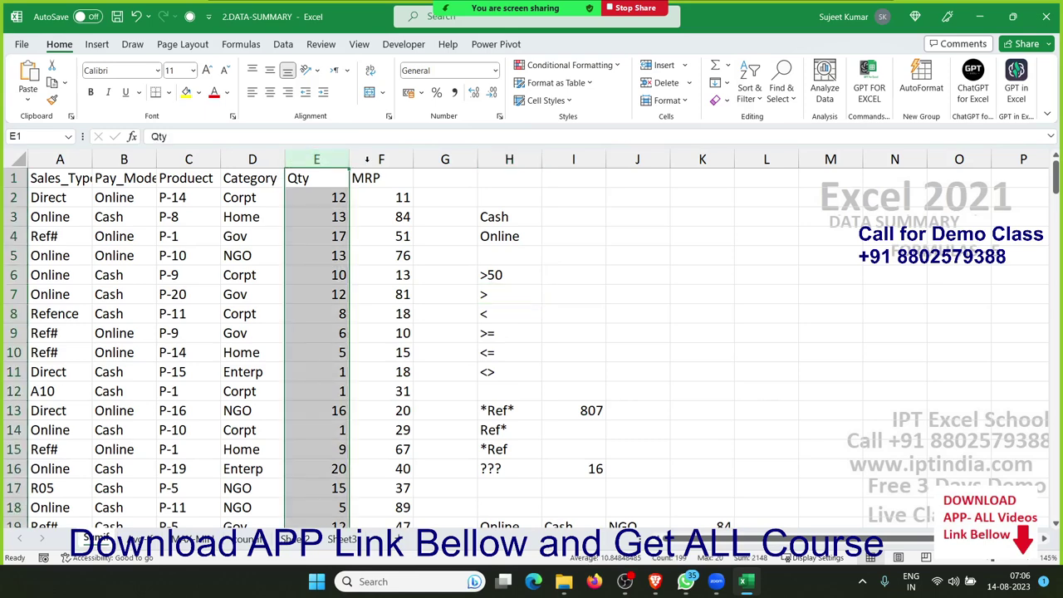
left_click(618, 194)
type("=su")
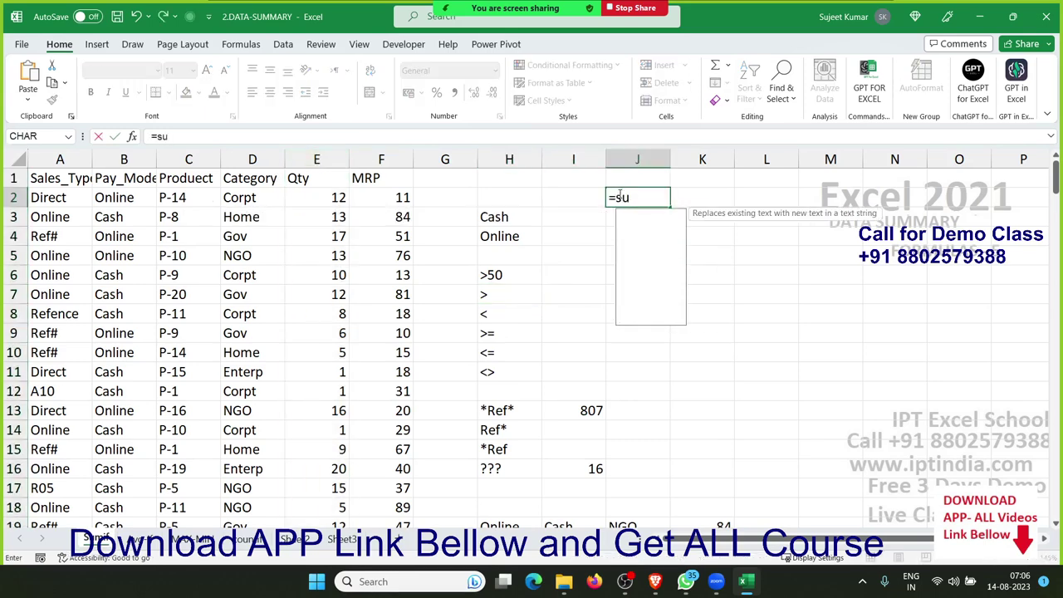
type("m")
key("Down")
key("Tab")
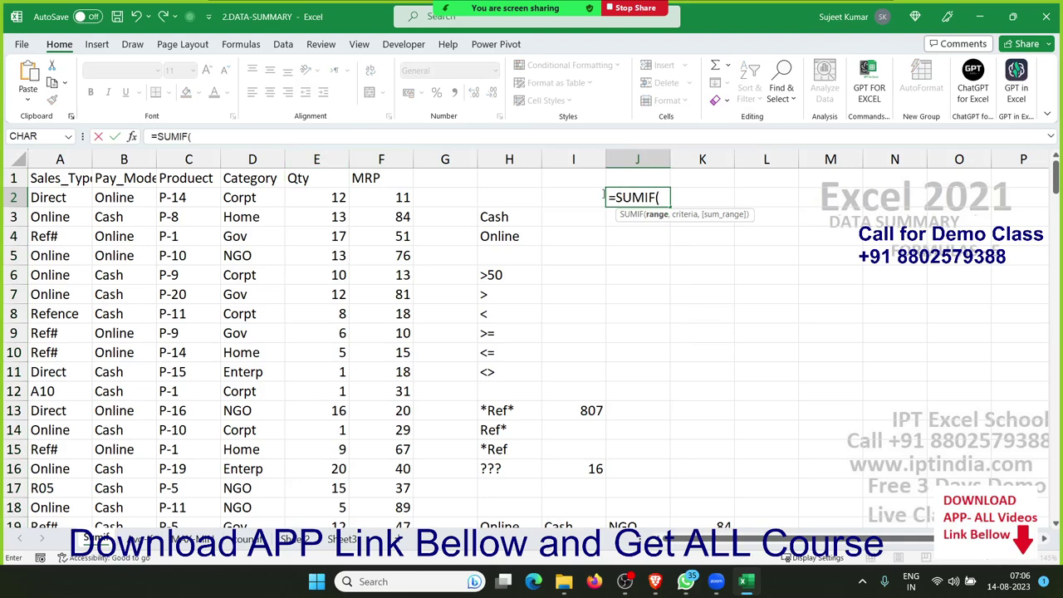
key("BackSpace")
key("BackSpace")
key("BackSpace")
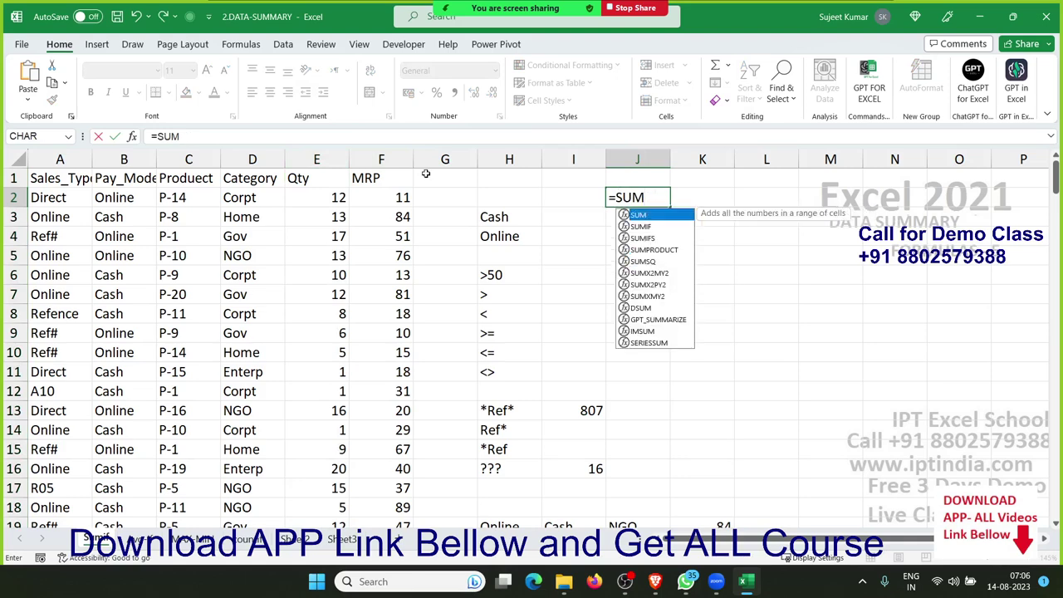
key("Tab")
left_click(331, 154)
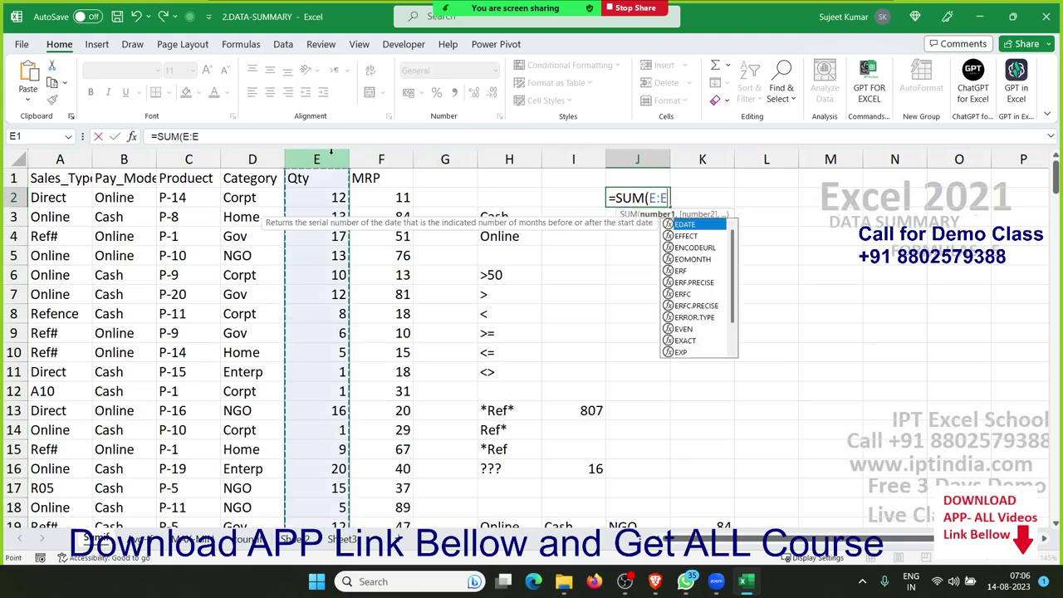
key("Return")
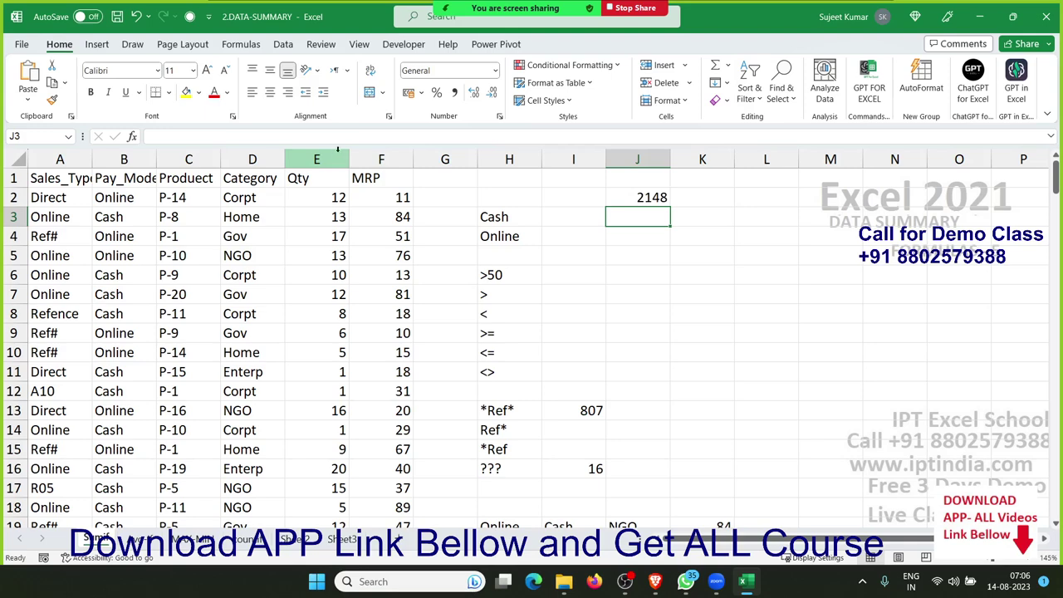
left_click(503, 222)
- Total Qty for Cash in I3 with =SUMIF(B:B,H3,E:E), giving 1123
left_click(574, 222)
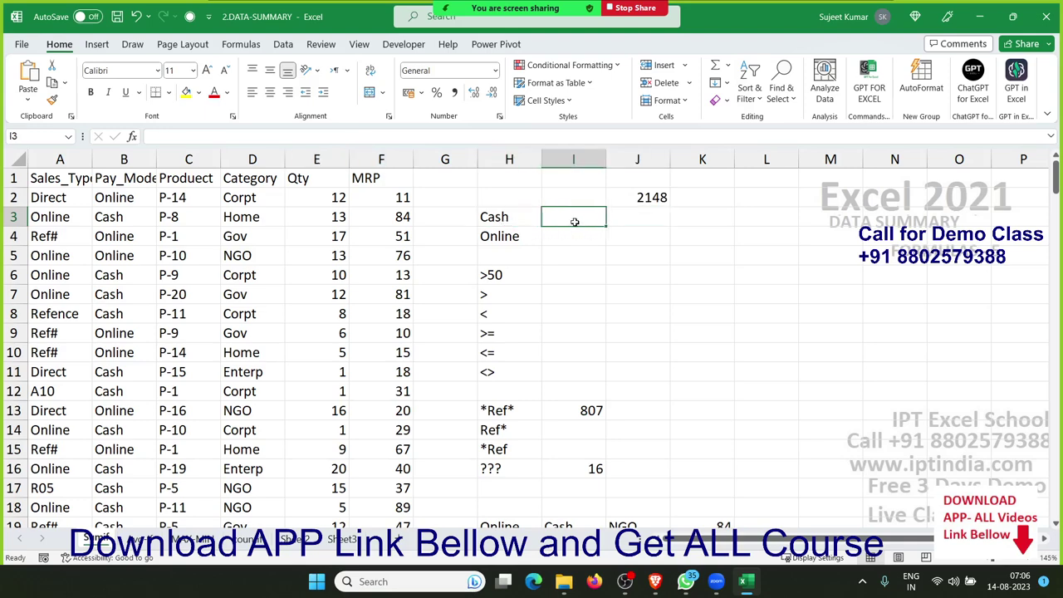
left_click(565, 236)
left_click(563, 217)
type("=su")
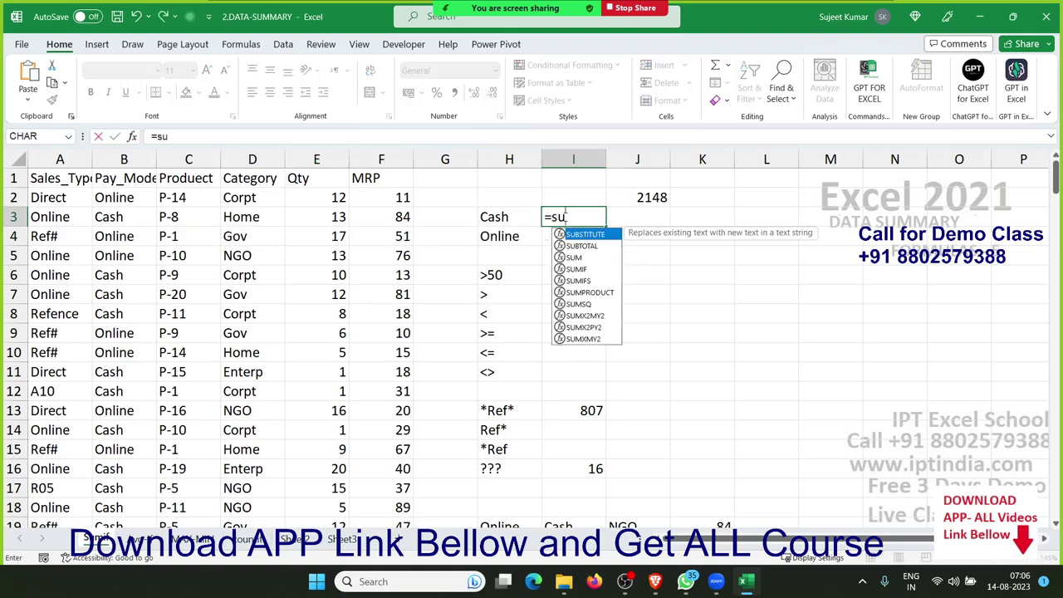
type("mi")
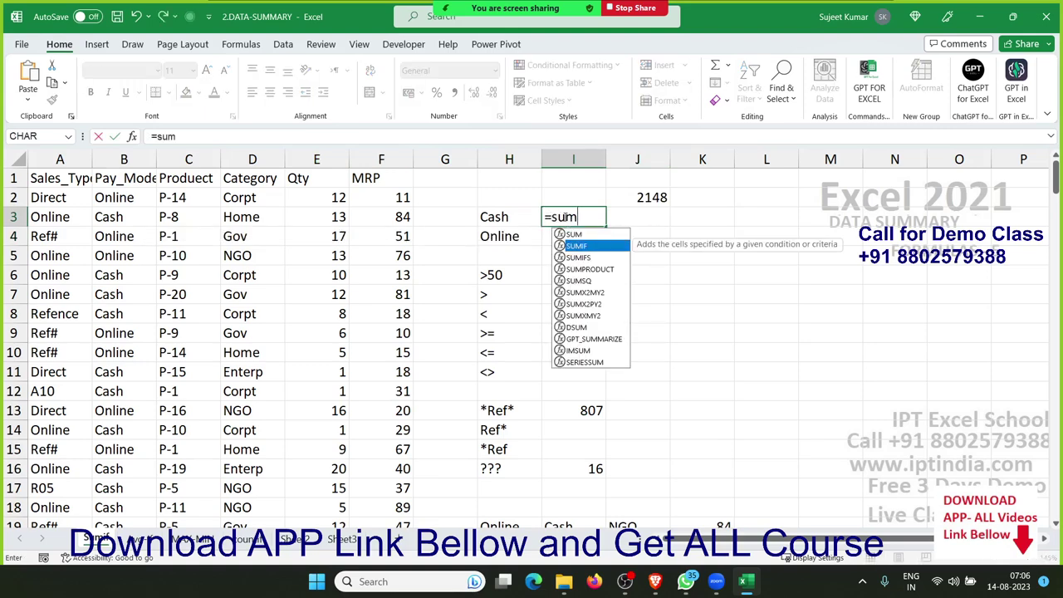
key("Tab")
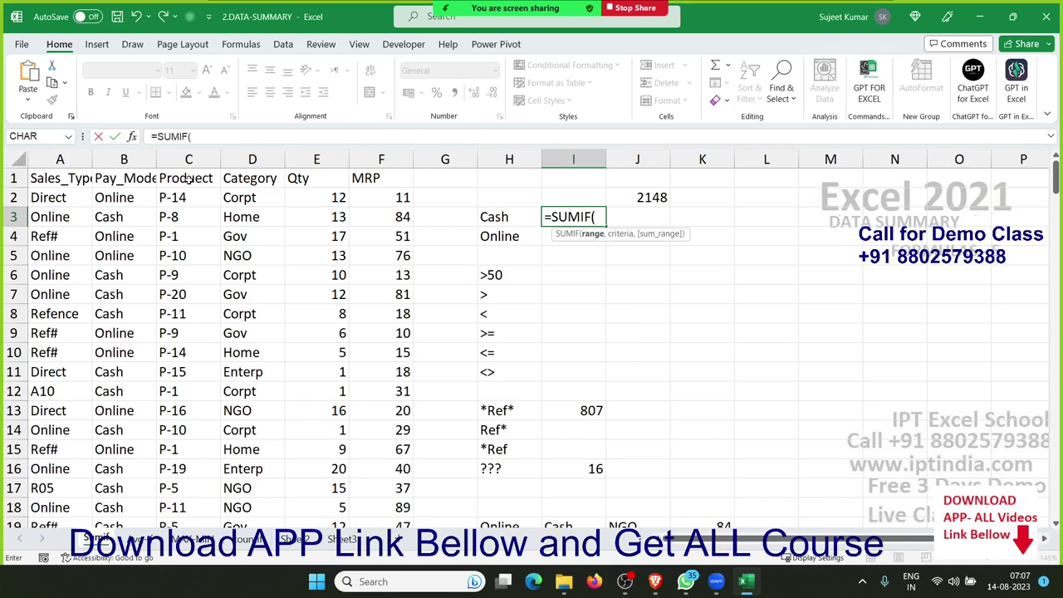
left_click(131, 160)
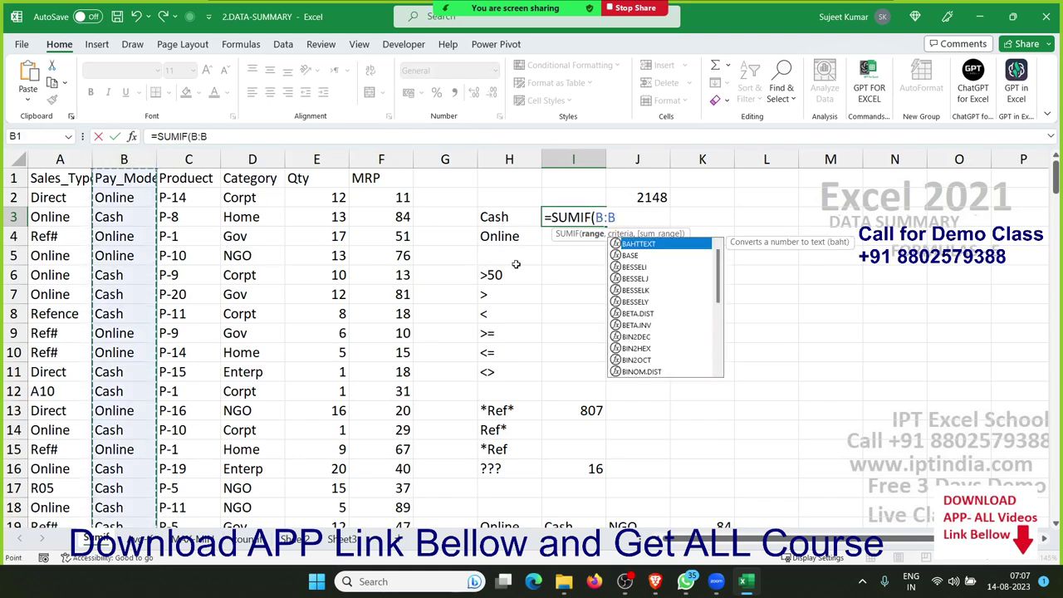
type(",")
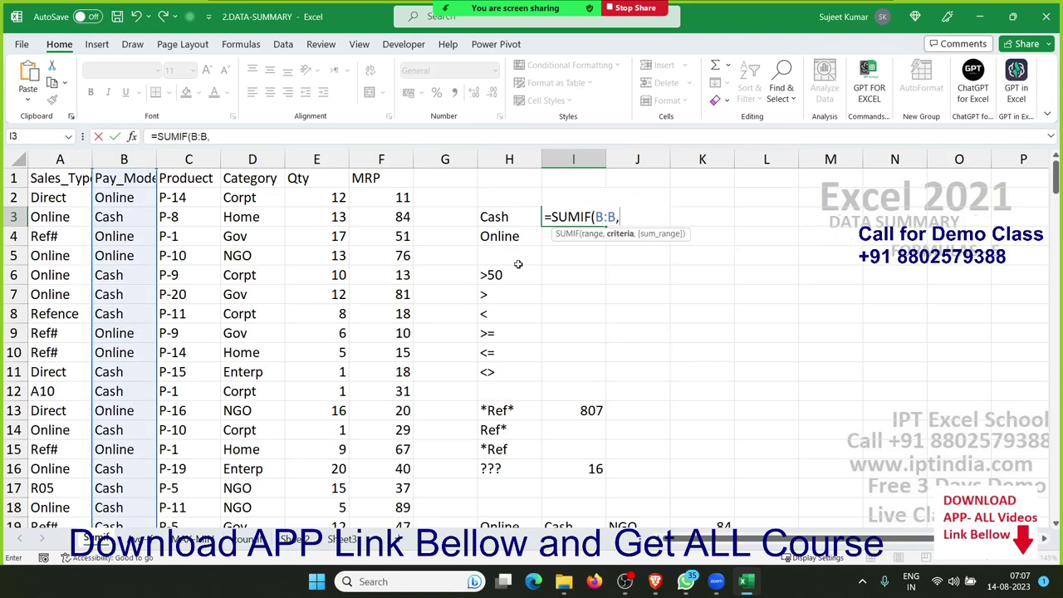
left_click(528, 218)
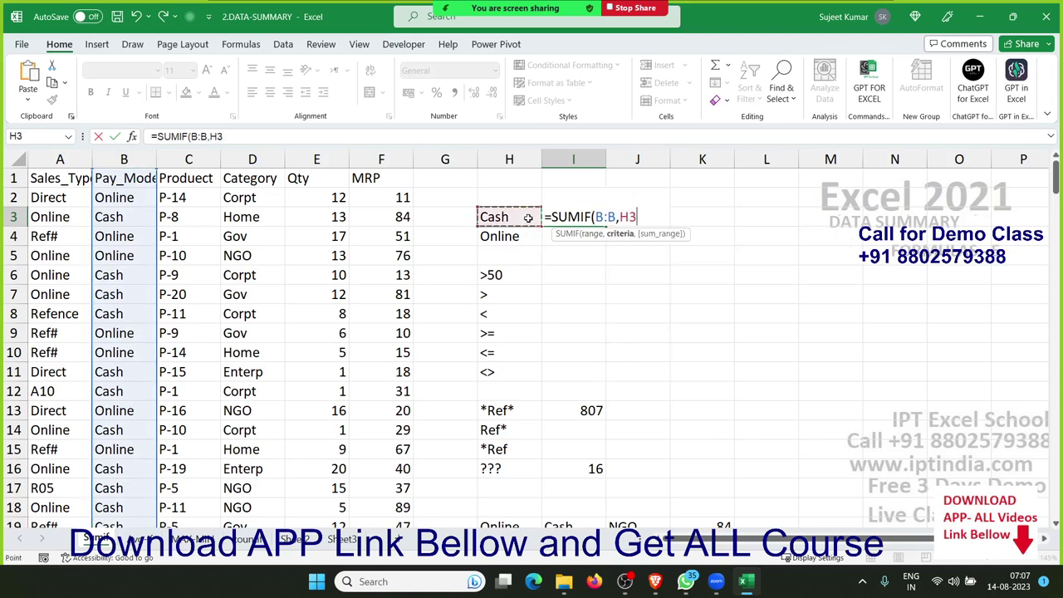
type(",")
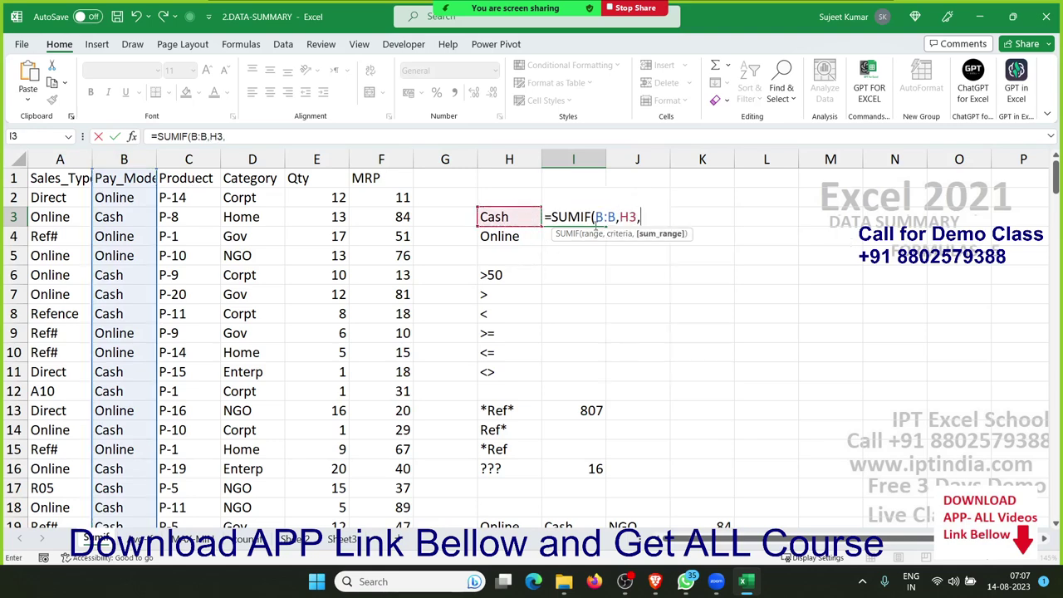
left_click(316, 159)
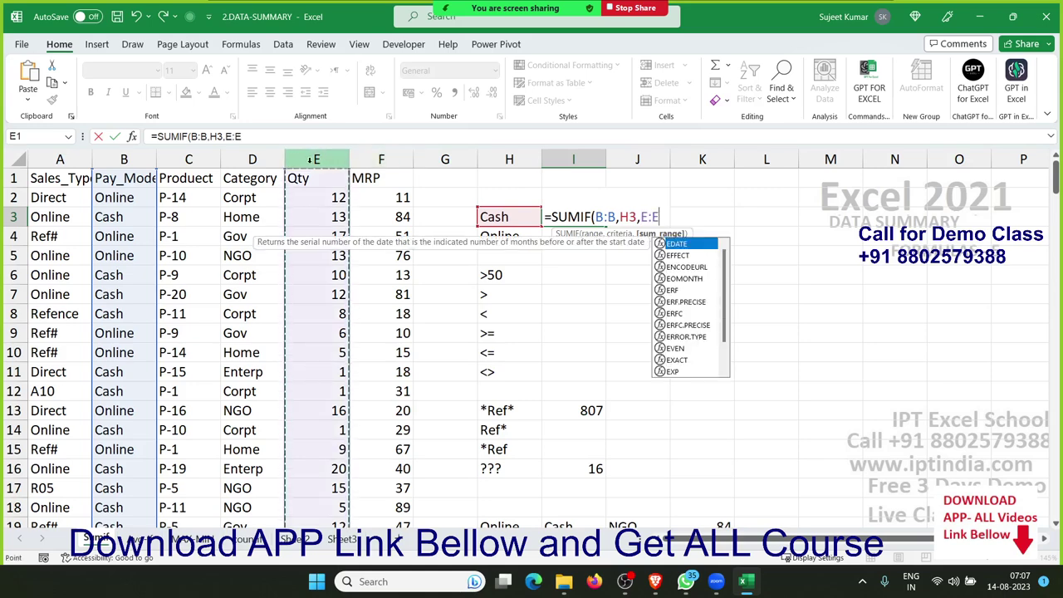
key("Return")
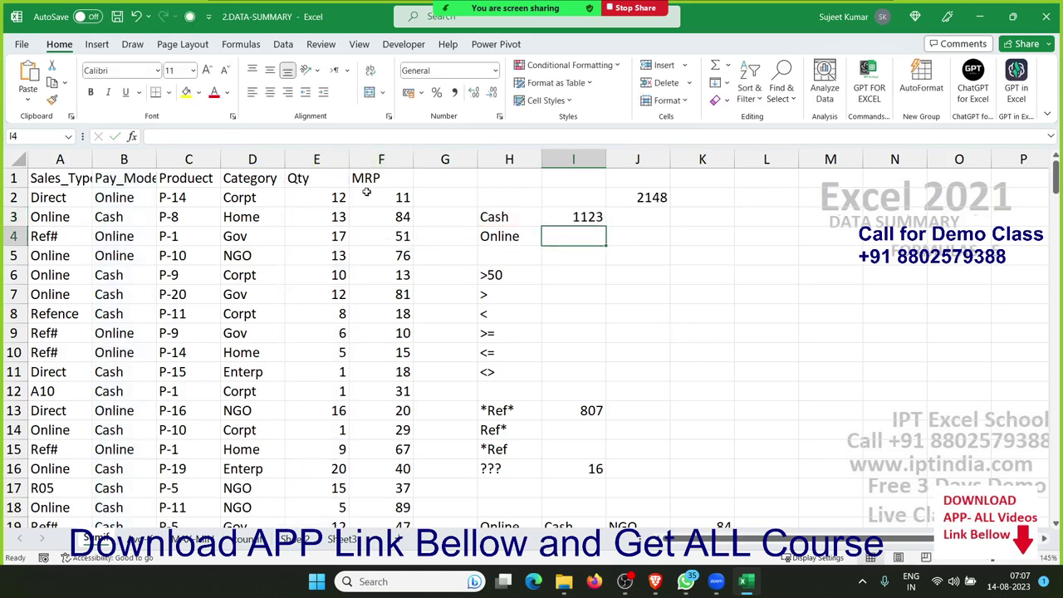
key("Up")
- Total Qty for Online in I4 with =SUMIF(B:B,H4,E:E), giving 1025
key("Down")
type("=SUMIF(")
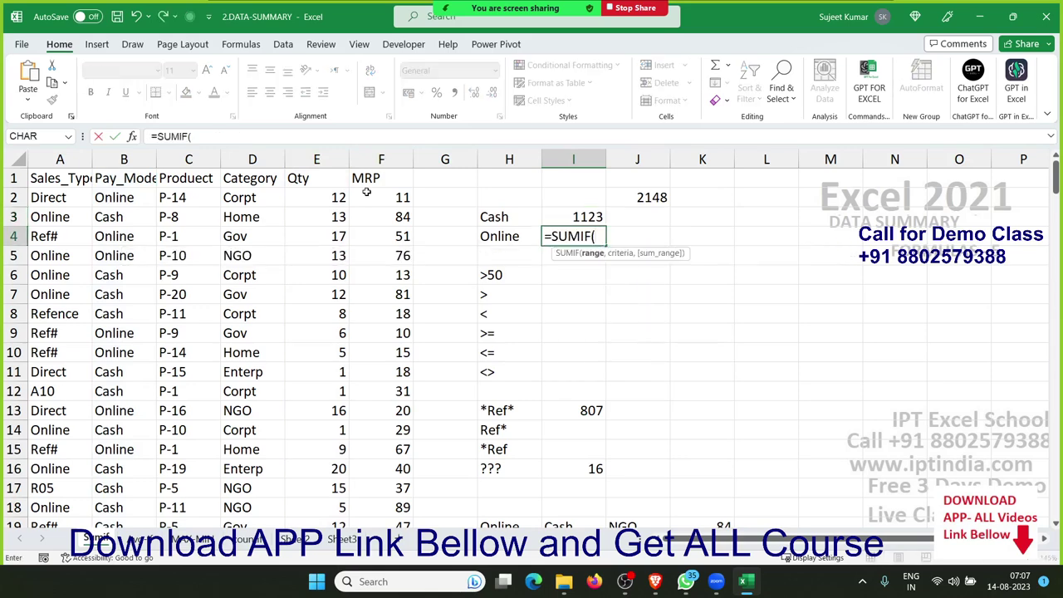
key("Left")
key("Left")
key("Left")
key("Left")
key("Left")
key("Left")
key("Left")
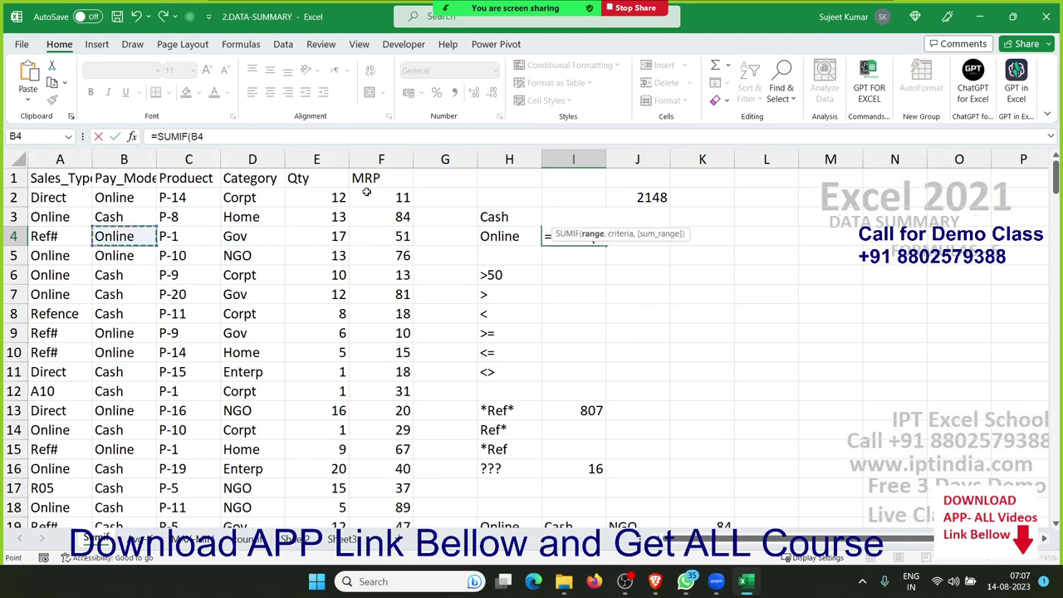
key("ctrl+space")
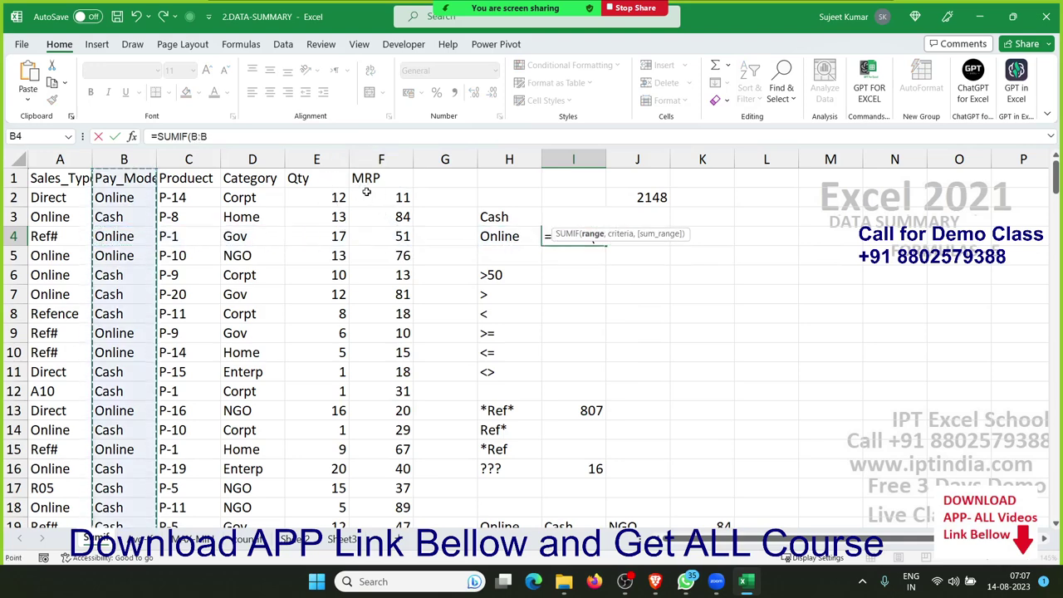
type(",")
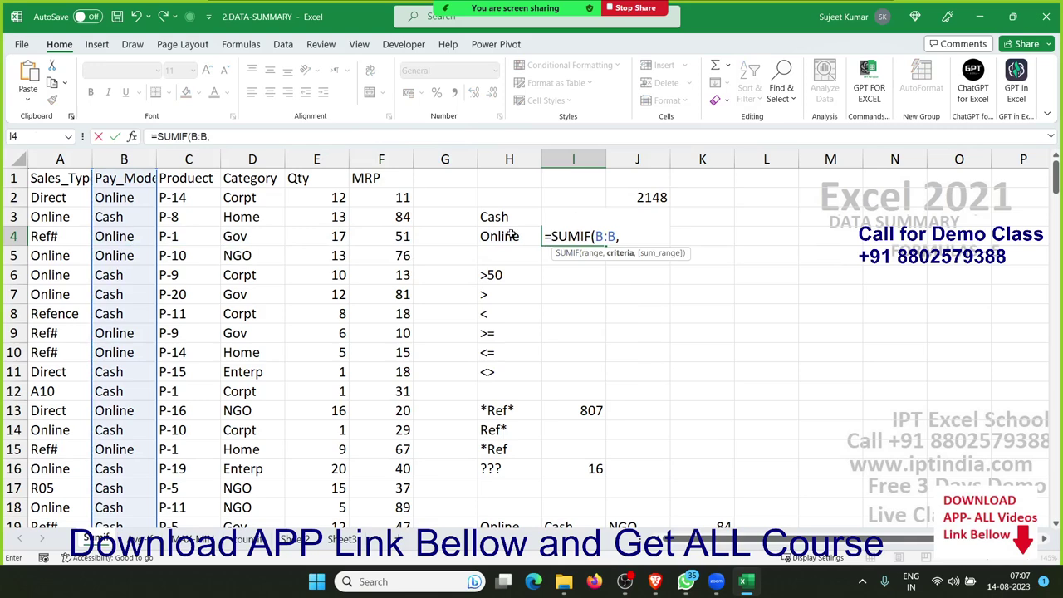
left_click(513, 235)
type(",")
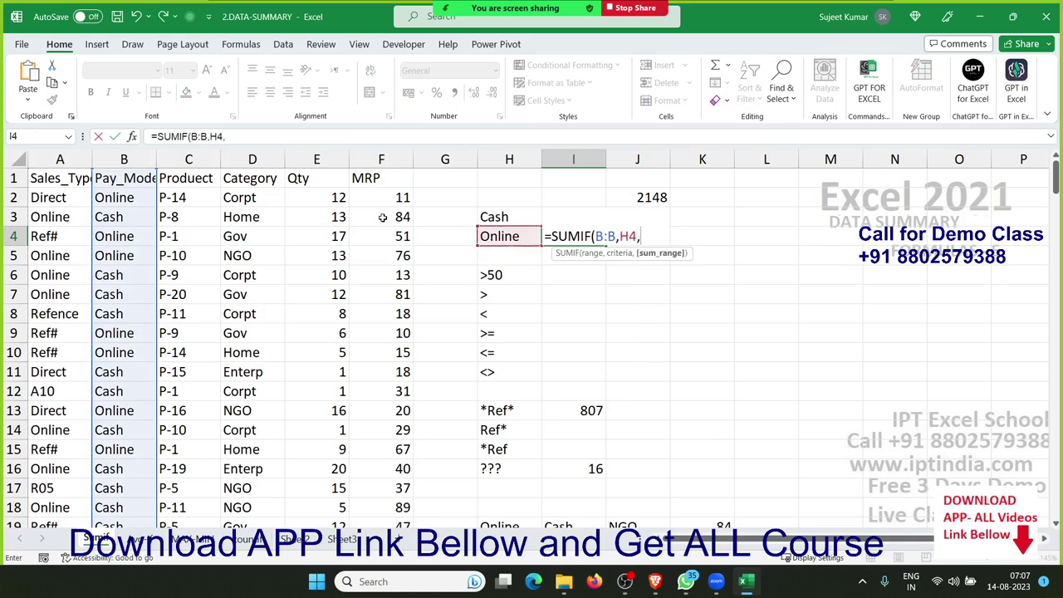
left_click(324, 159)
key("Return")
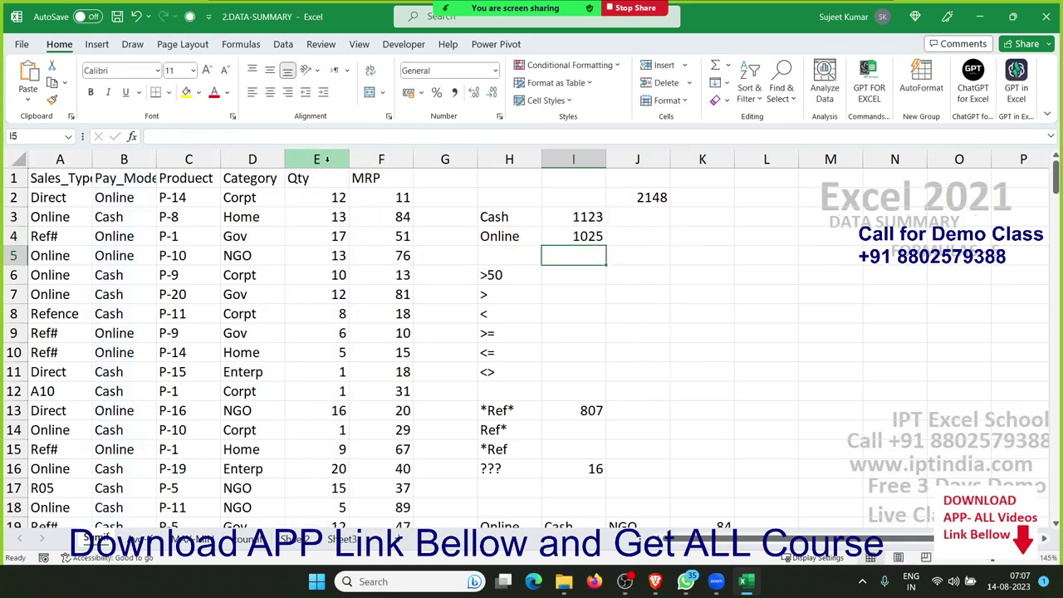
key("Up")
key("Up")
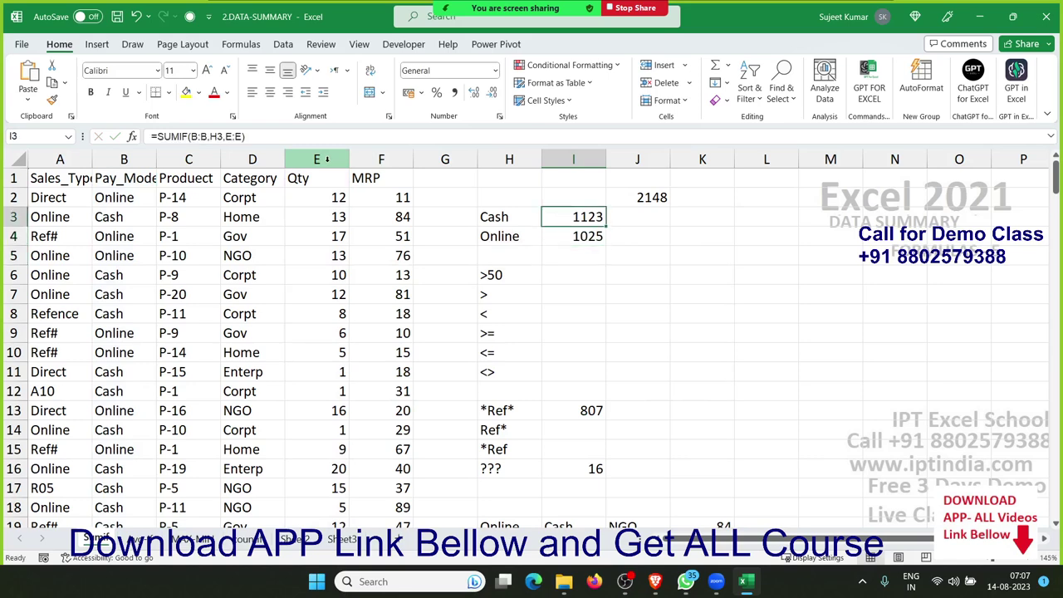
- Locate cell I6 beside the >50 MRP criterion in H6
key("Down")
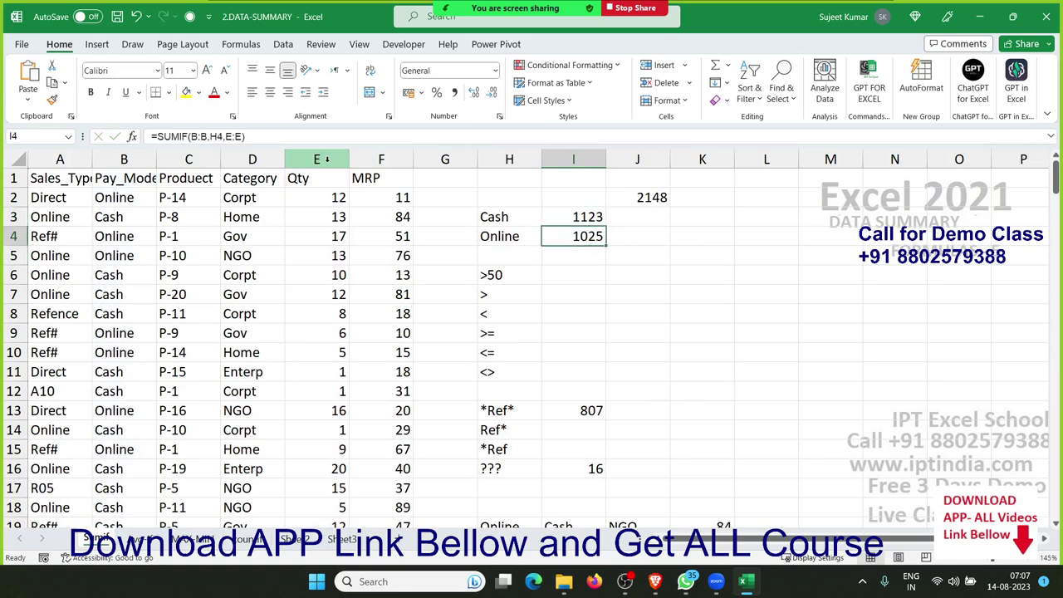
key("Down")
key("Down")
key("Left")
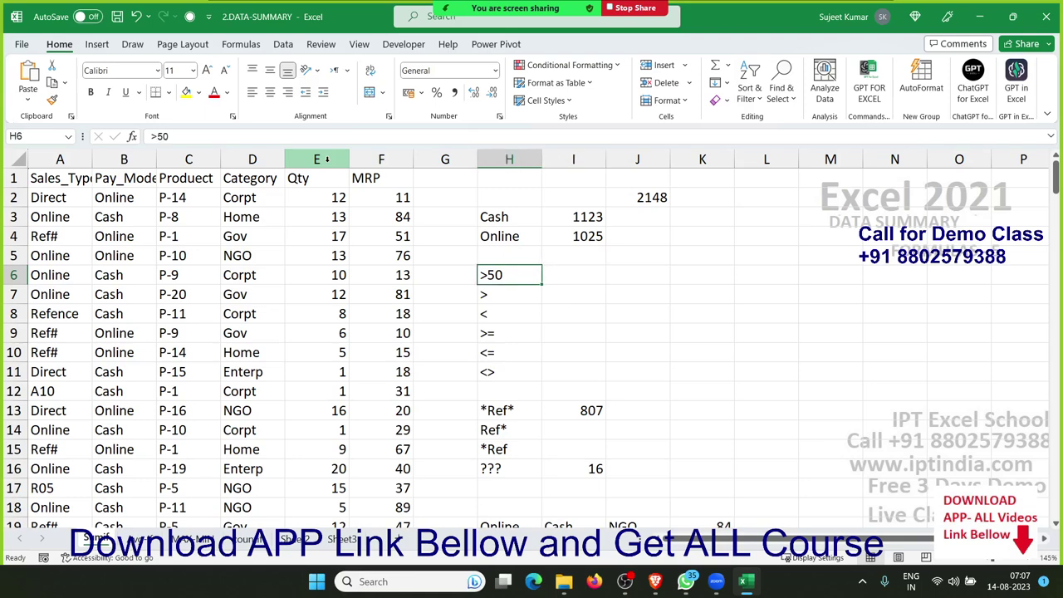
left_click(574, 275)
left_click(509, 275)
key("Left")
key("Left")
key("Left")
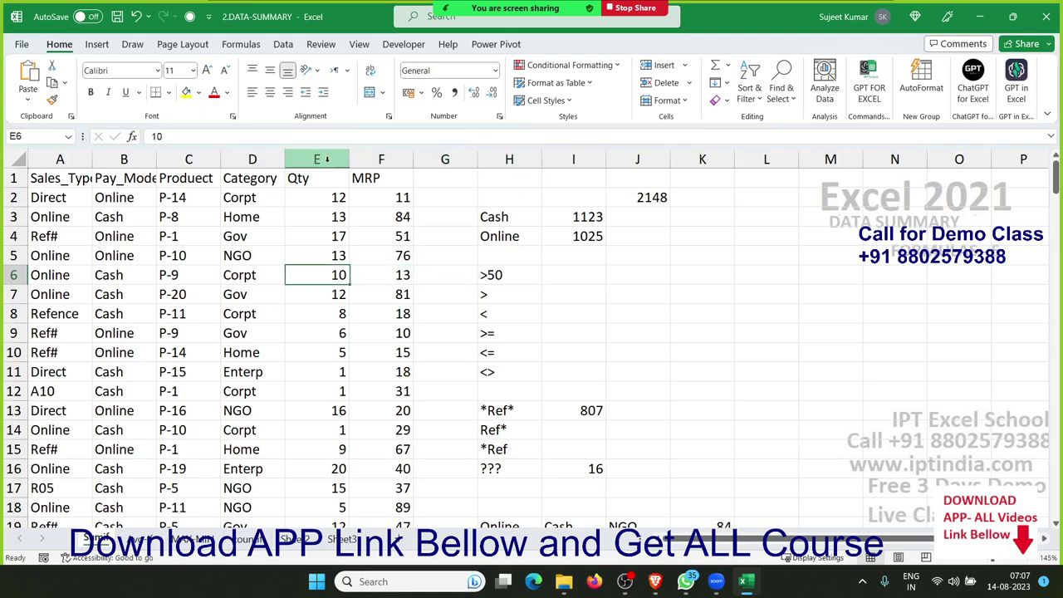
key("Right")
key("Right")
key("Right")
key("Right")
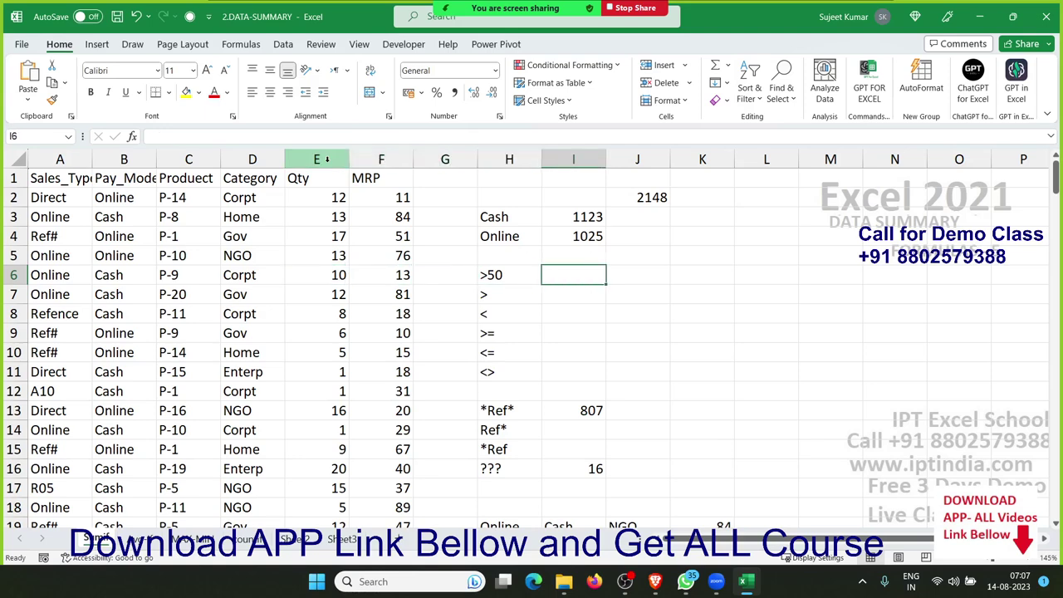
key("Left")
key("Right")
- Enter =SUMIF(F:F,H6,E:E) in I6 to total Qty where MRP exceeds 50, giving 1083
type("=sum")
key("Down")
key("Tab")
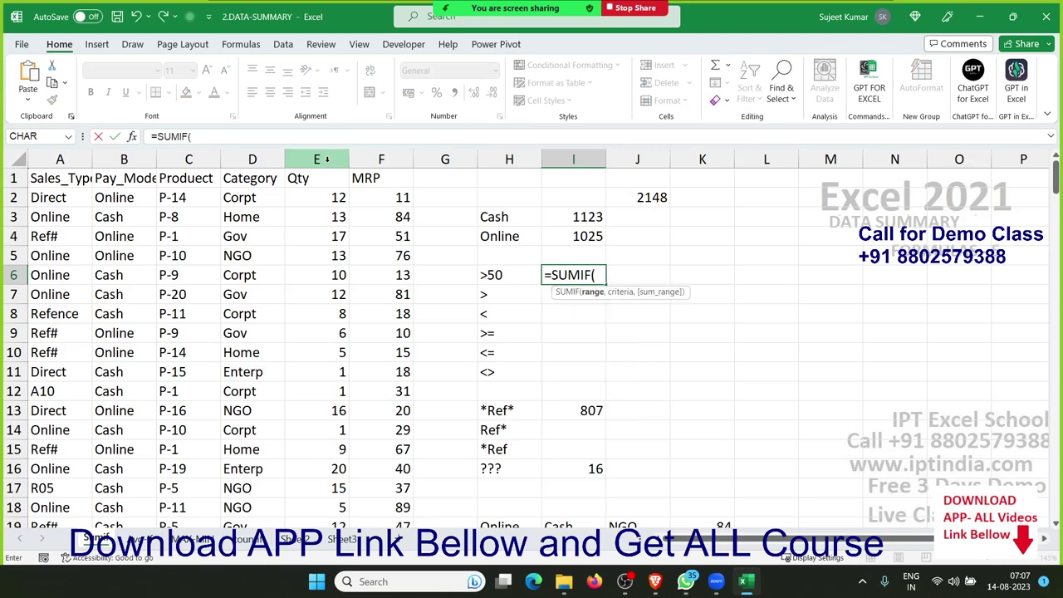
key("Left")
key("Left")
key("Left")
key("Left")
key("Right")
key("ctrl+space")
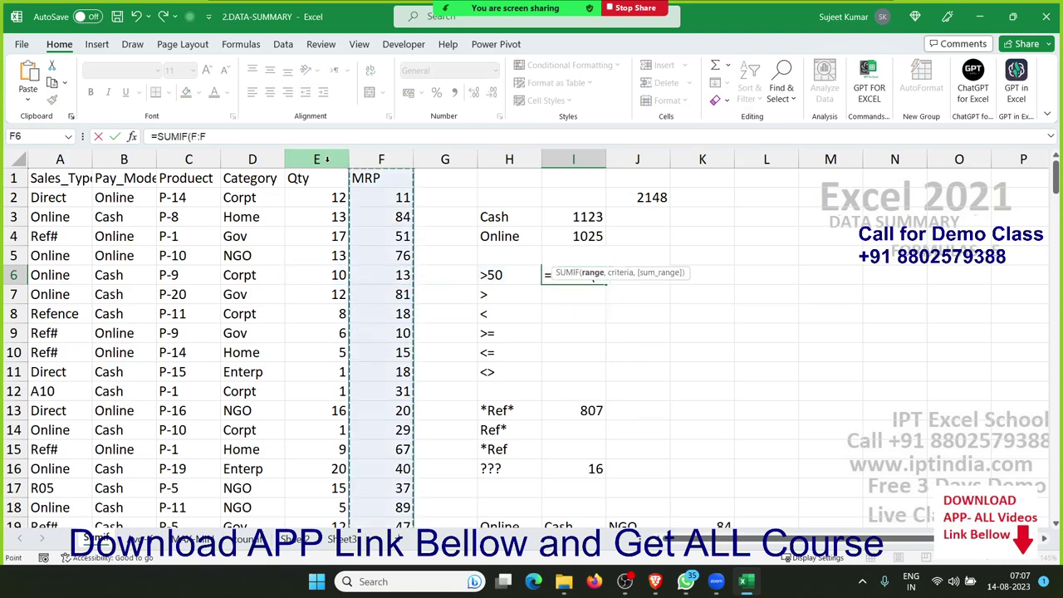
type(",")
key("Left")
type(",")
key("Left")
key("Left")
key("Left")
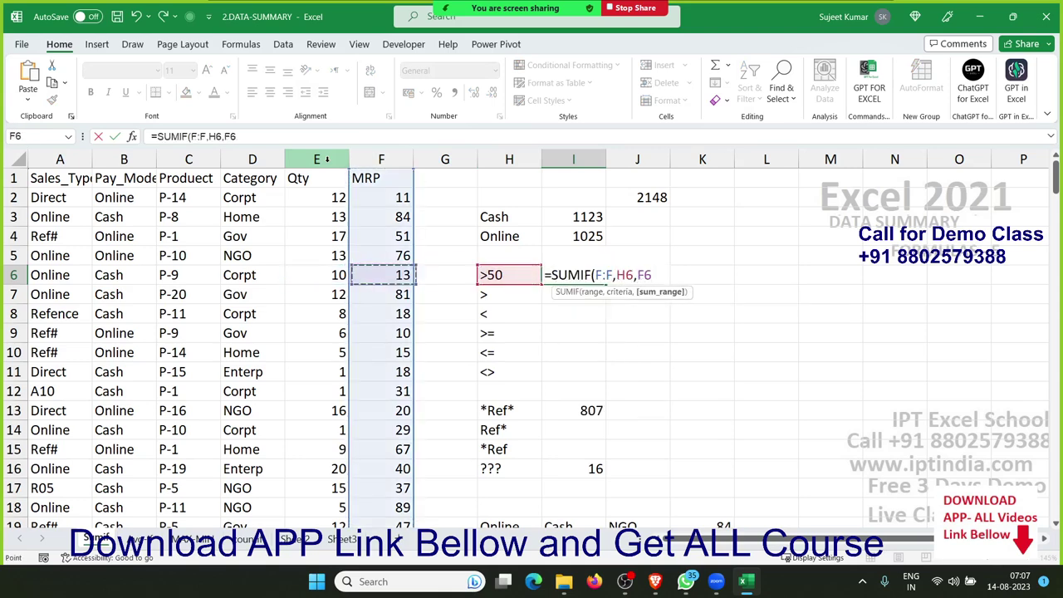
key("Left")
key("ctrl+space")
key("Return")
- Select the comparison criteria list below H6, then move down to the Ref* criterion
key("Up")
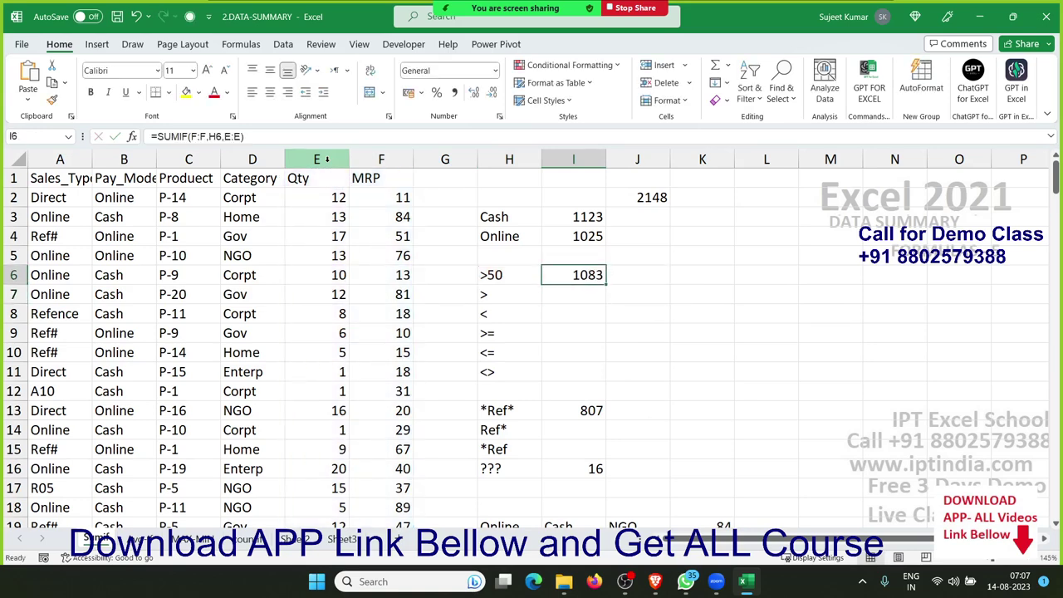
key("Left")
key("Left")
key("Right")
key("shift+Down")
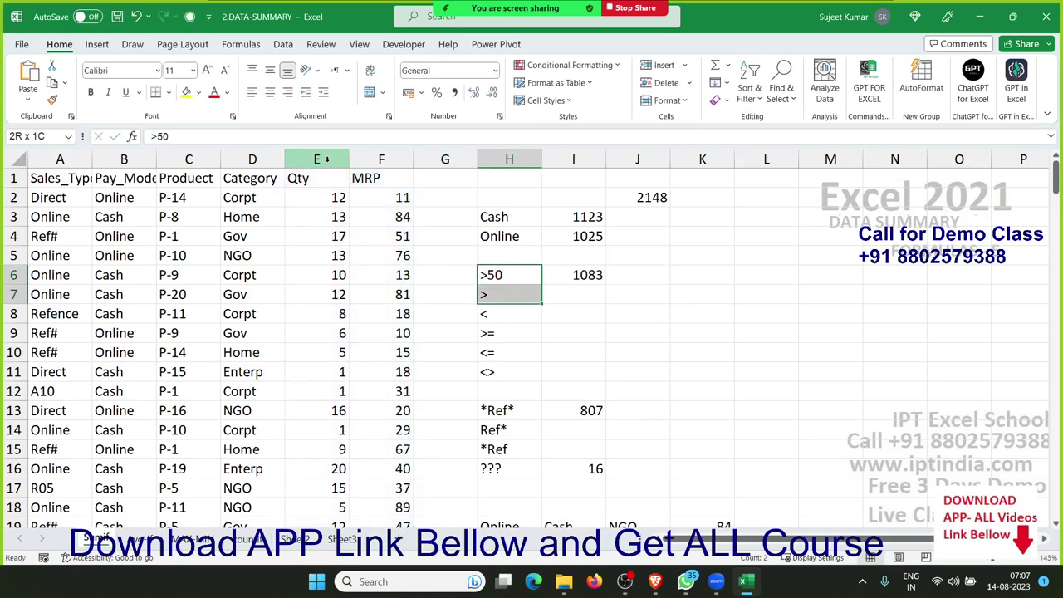
key("shift+Down")
key("shift+Down")
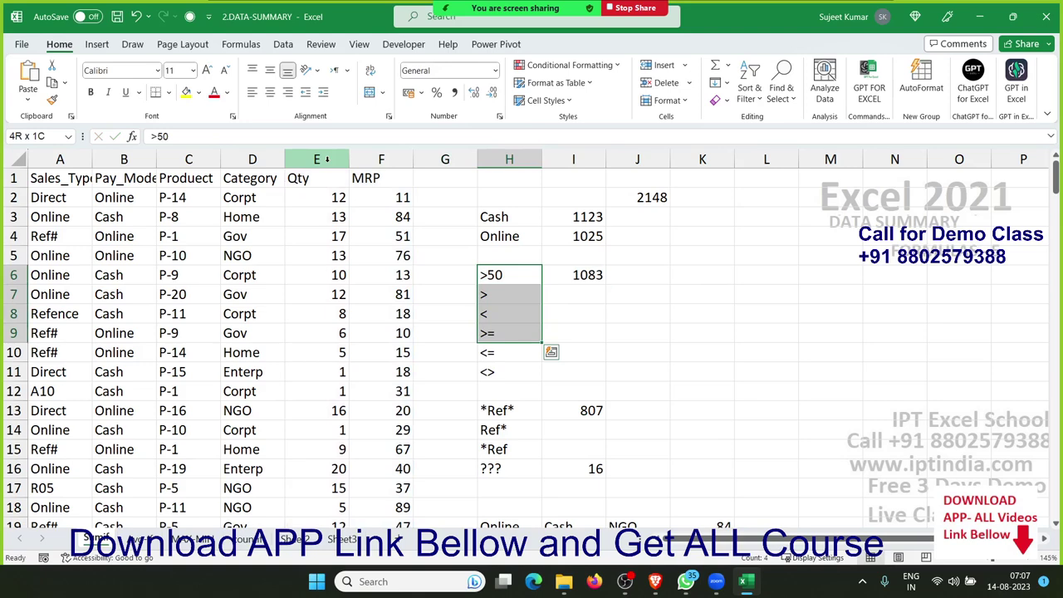
key("shift+Down")
key("shift+Down")
left_click(510, 372)
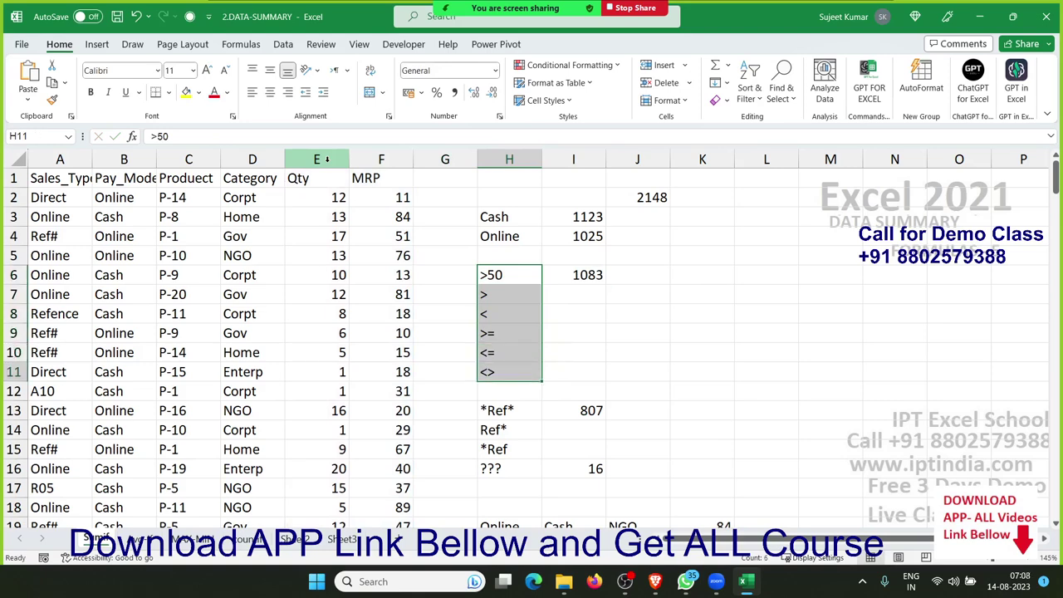
key("Down")
key("Down")
key("Down")
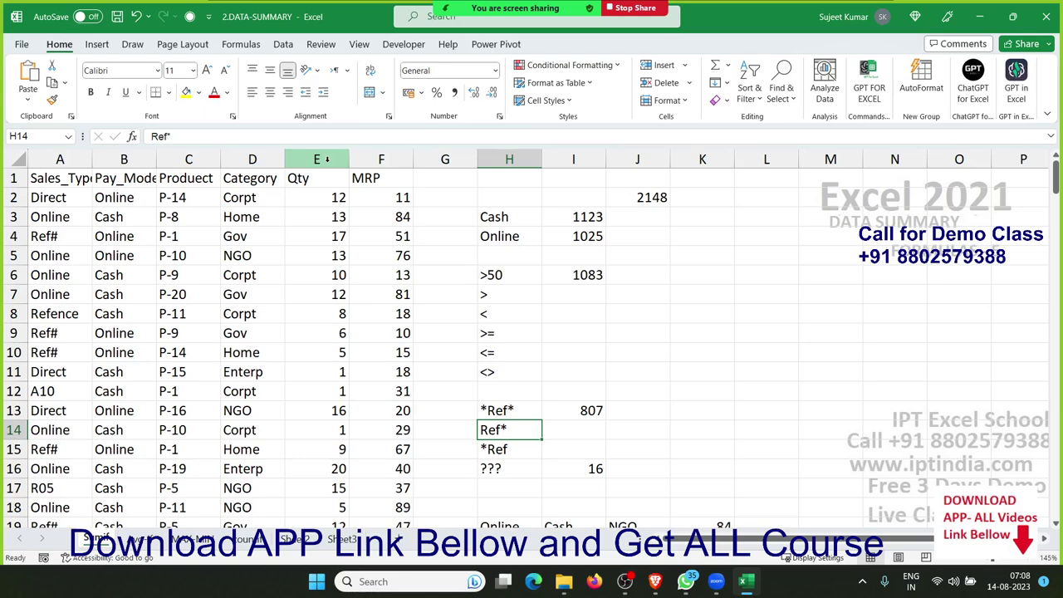
- Inspect a Ref# sales type record in column A, then return to the *Ref* criterion
key("Left")
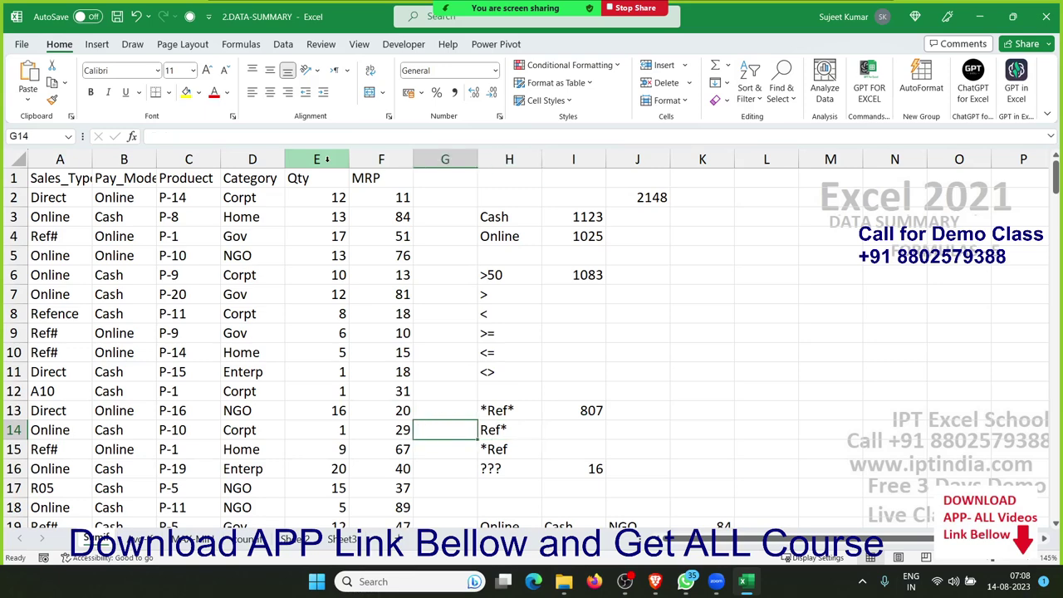
key("Left")
key("Left")
key("Left")
key("Left")
key("Left")
key("Up")
key("Up")
key("Up")
key("Up")
key("Up")
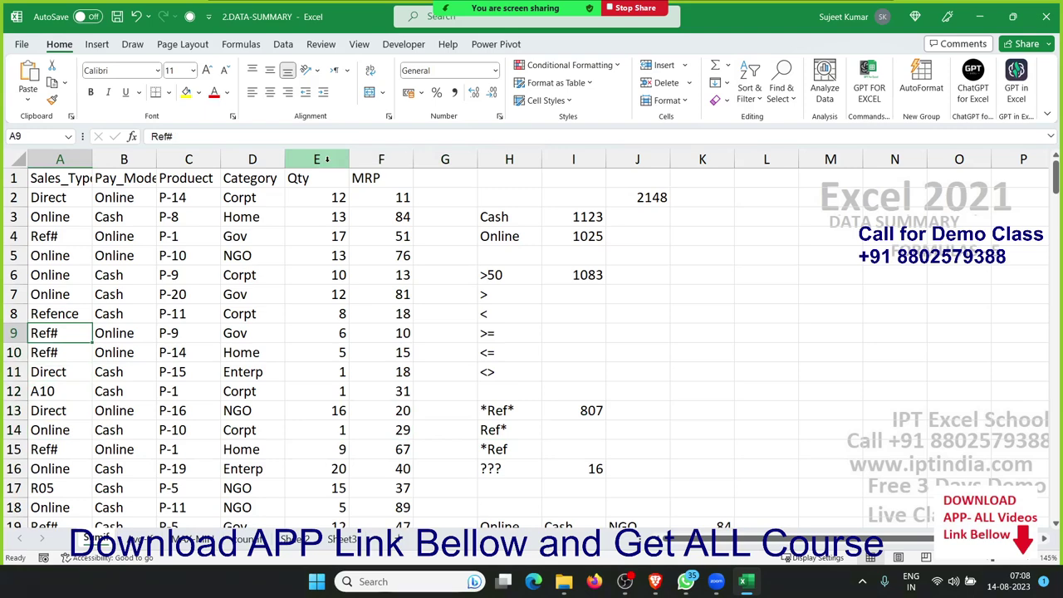
left_click(59, 352)
key("Up")
key("Right")
key("Right")
key("Right")
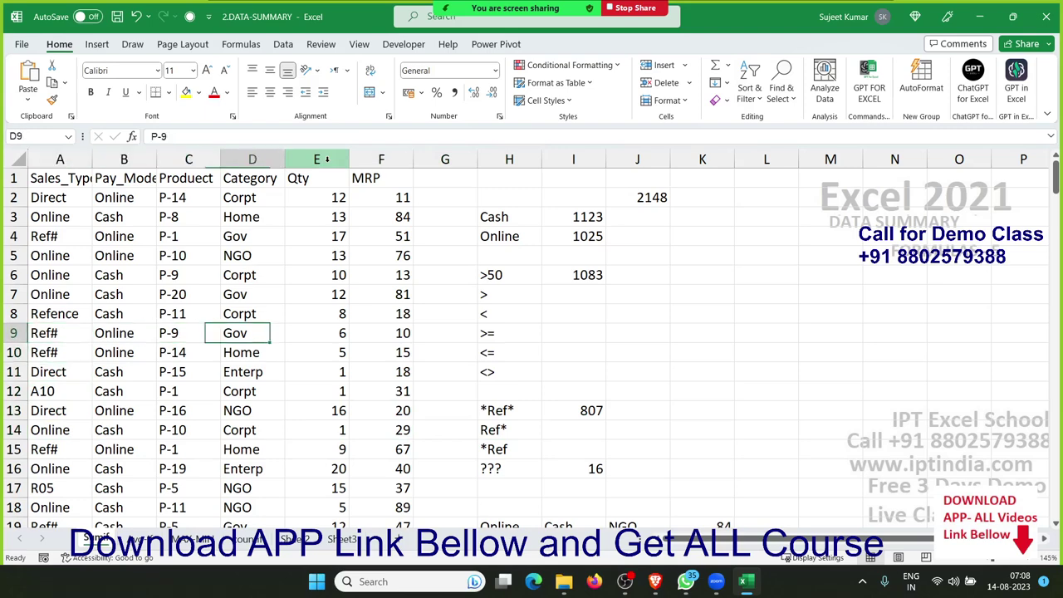
key("Right")
key("Right")
key("Right")
key("Down")
key("Down")
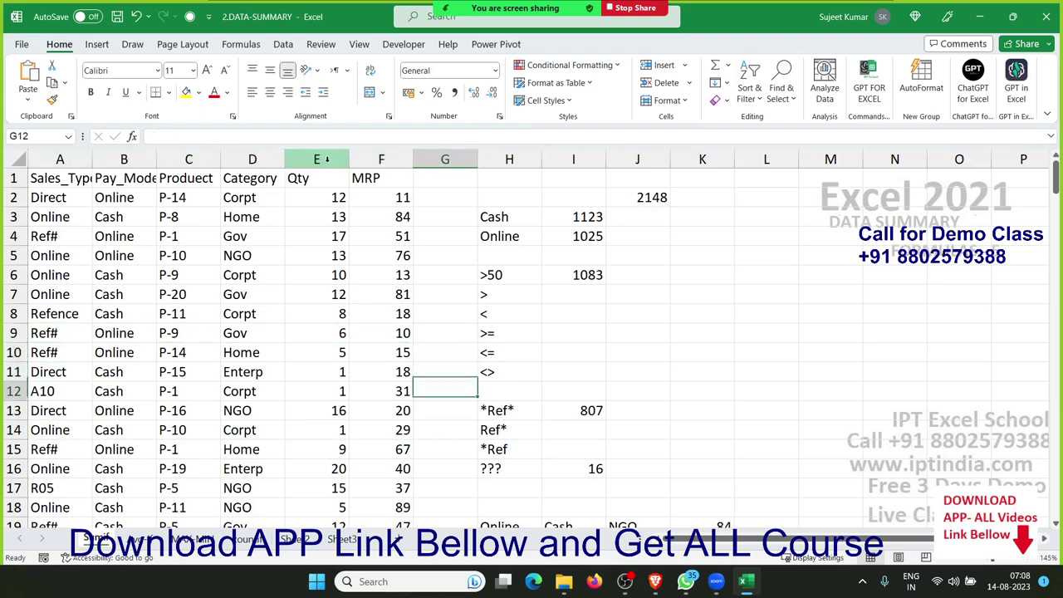
key("Down")
key("Down")
key("Right")
key("Right")
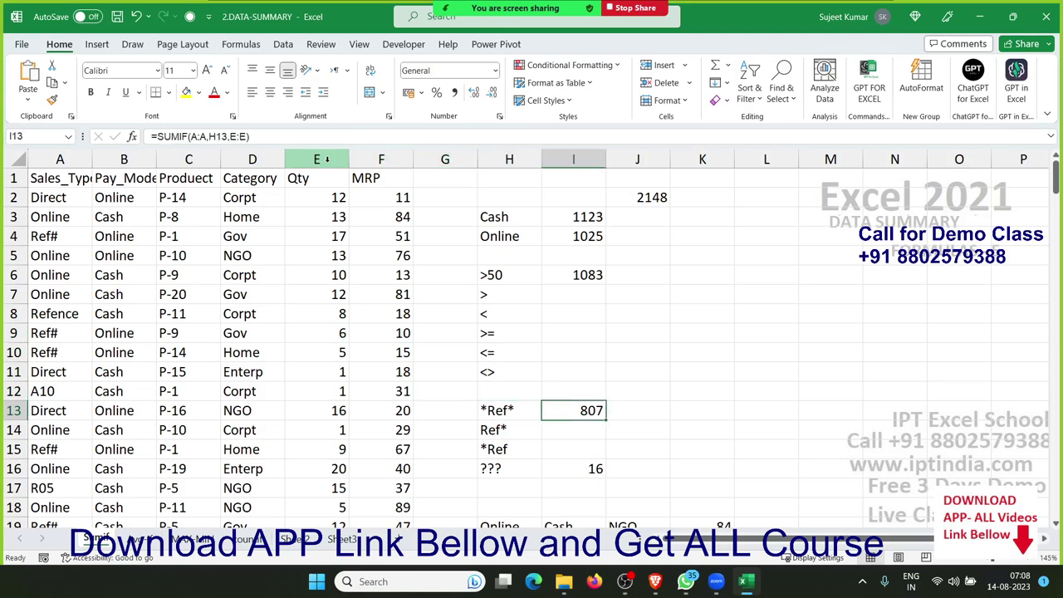
- Rebuild I13 as =SUMIF(A:A,H13,E:E), totalling Qty for *Ref*, still 807
key("Delete")
type("=su")
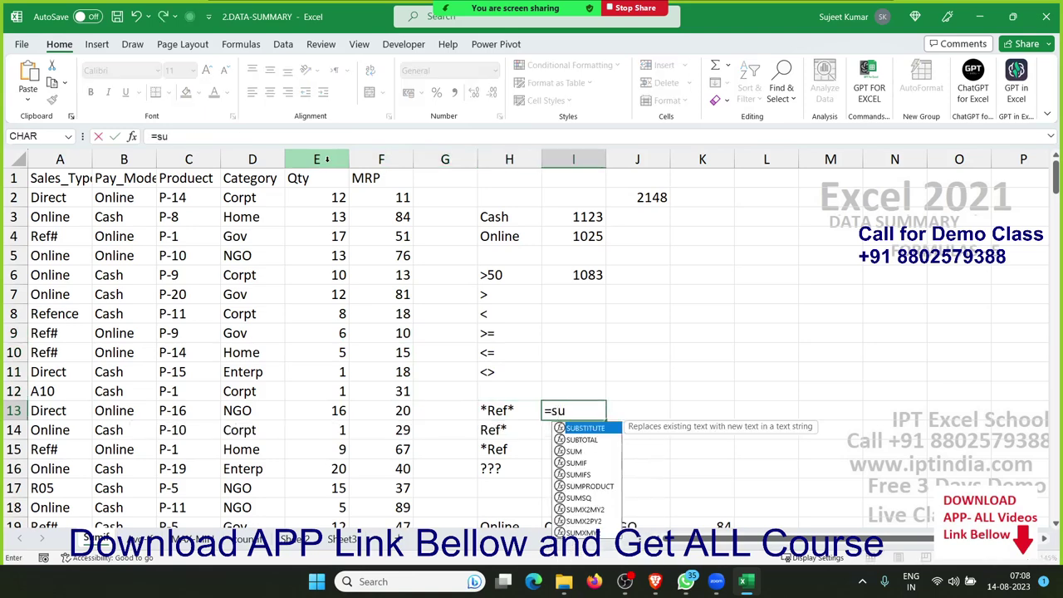
type("m")
key("Down")
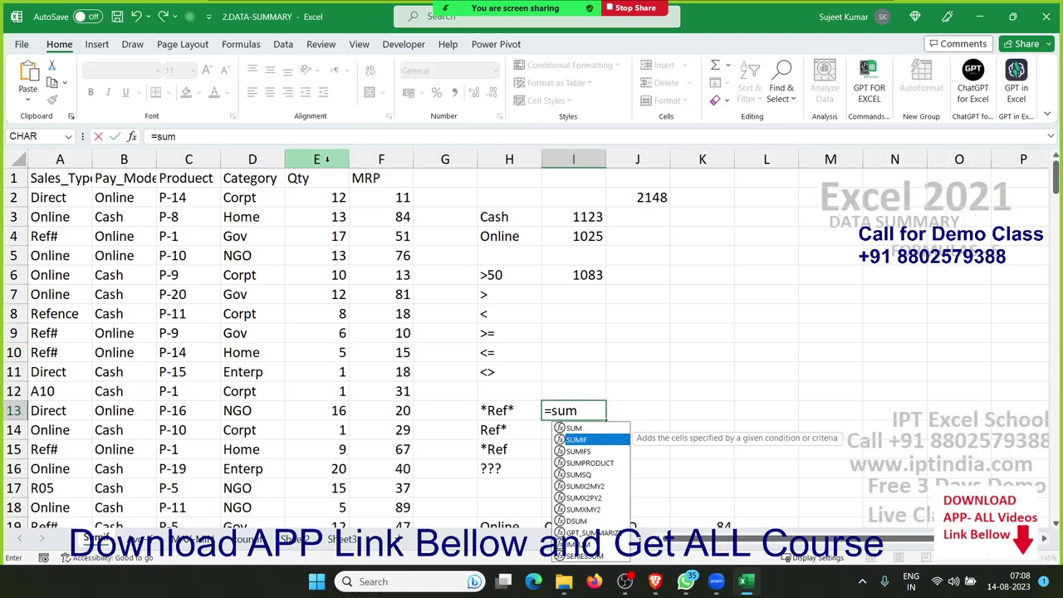
key("Tab")
key("Left")
key("Left")
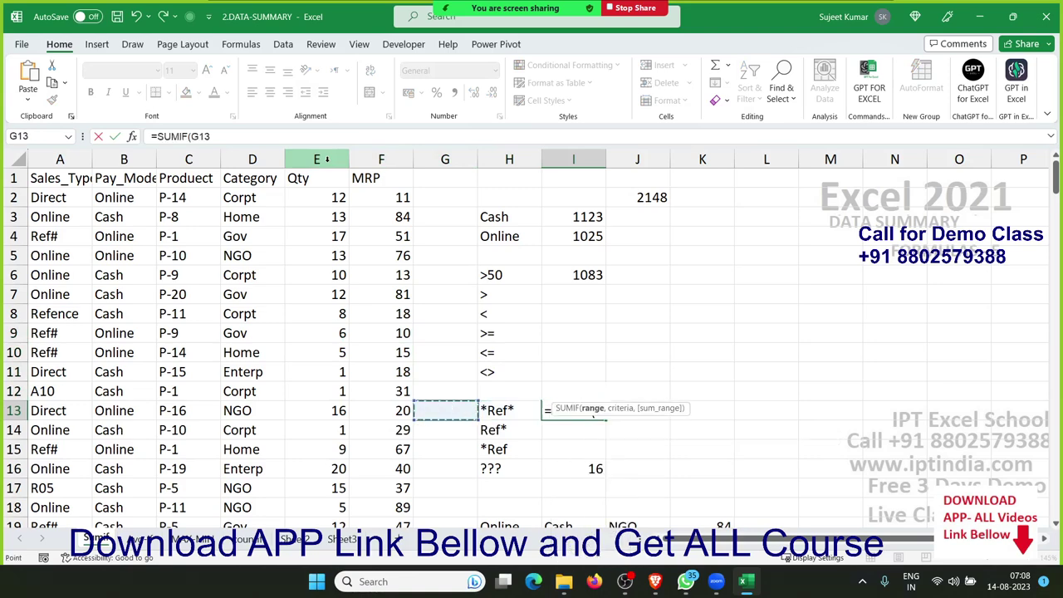
key("Left")
key("Left")
key("Left")
key("Left")
key("Left")
key("Left")
key("ctrl+space")
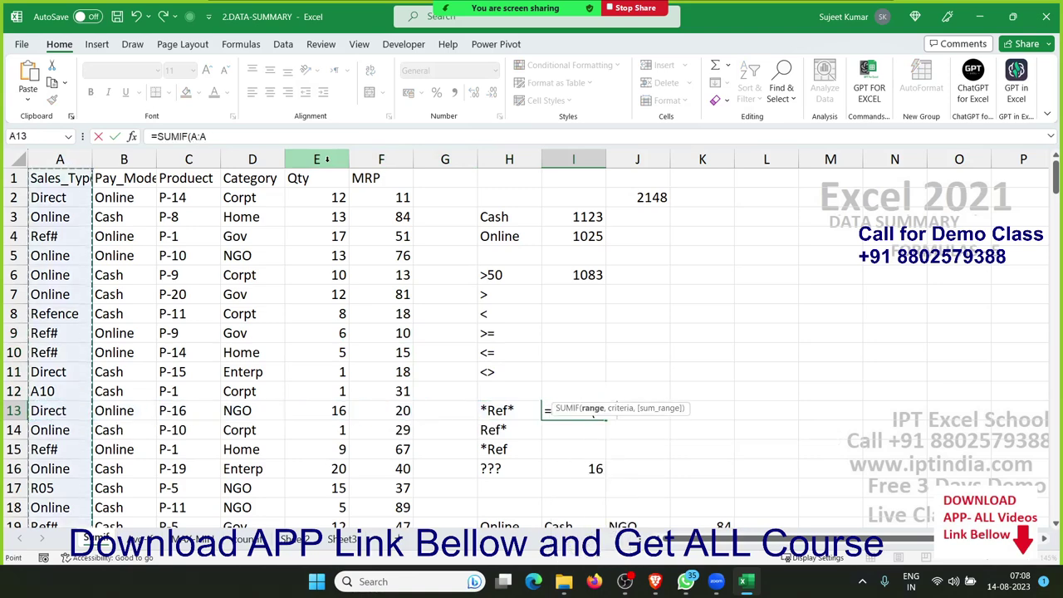
type(",")
key("Left")
type(",")
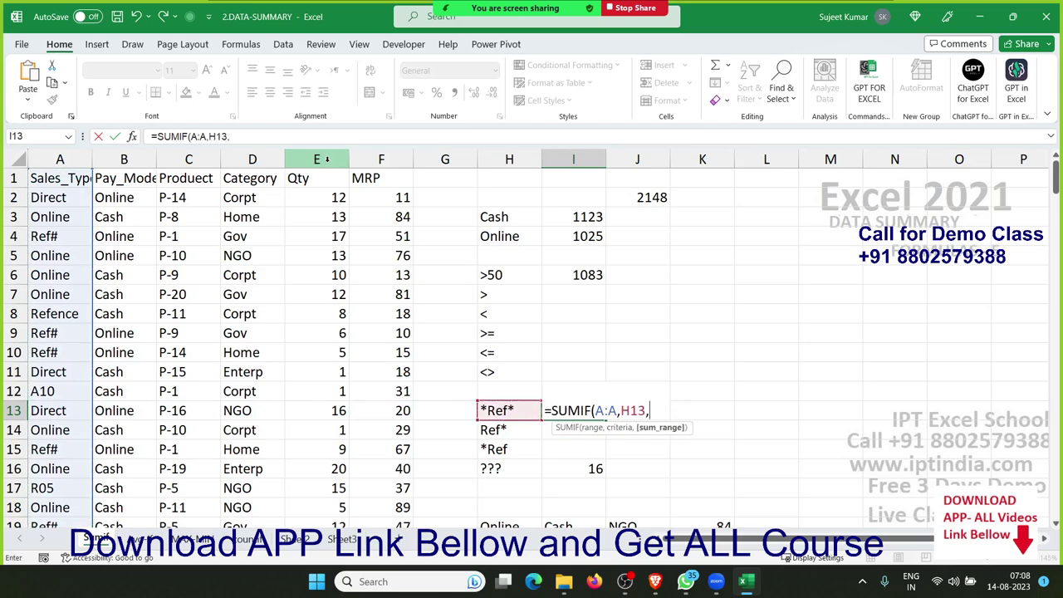
key("Left")
key("Left")
key("Left")
key("Left")
key("ctrl+space")
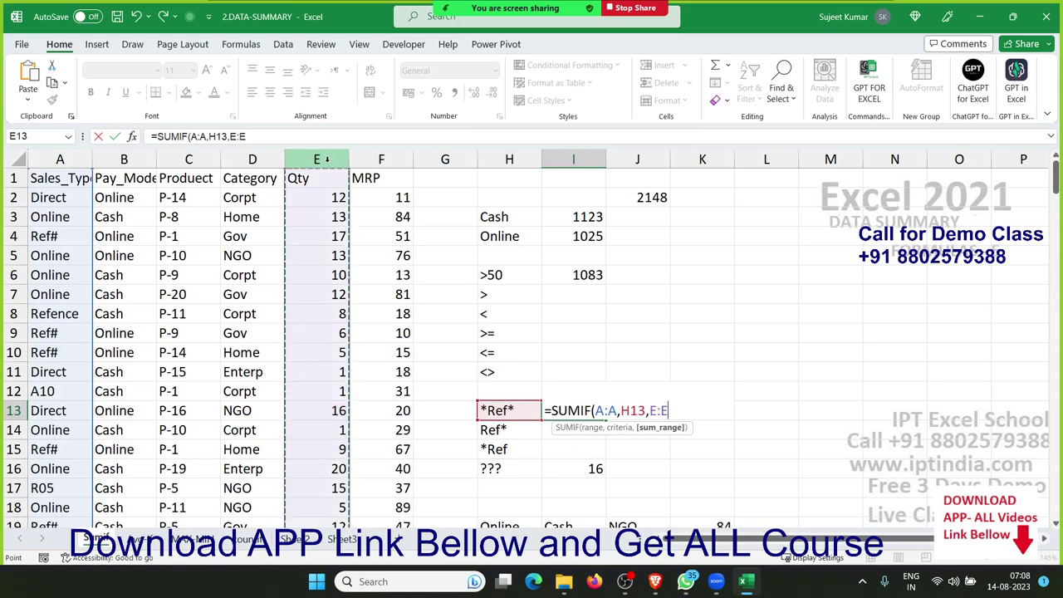
key("Return")
key("Up")
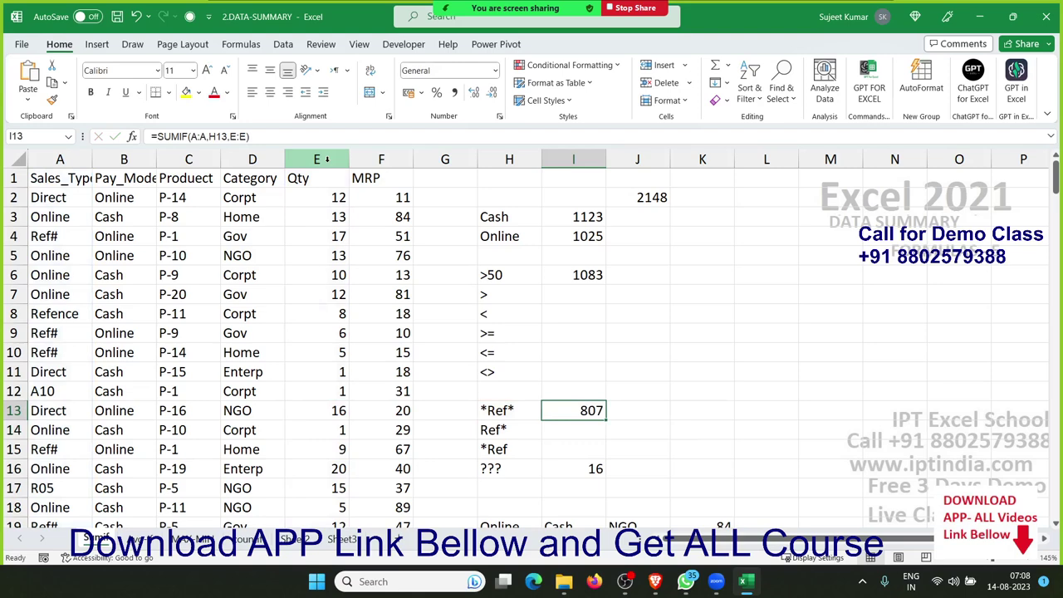
- Move down past the Ref* and *Ref criteria to the ??? criterion in H16
key("Down")
key("Left")
key("Left")
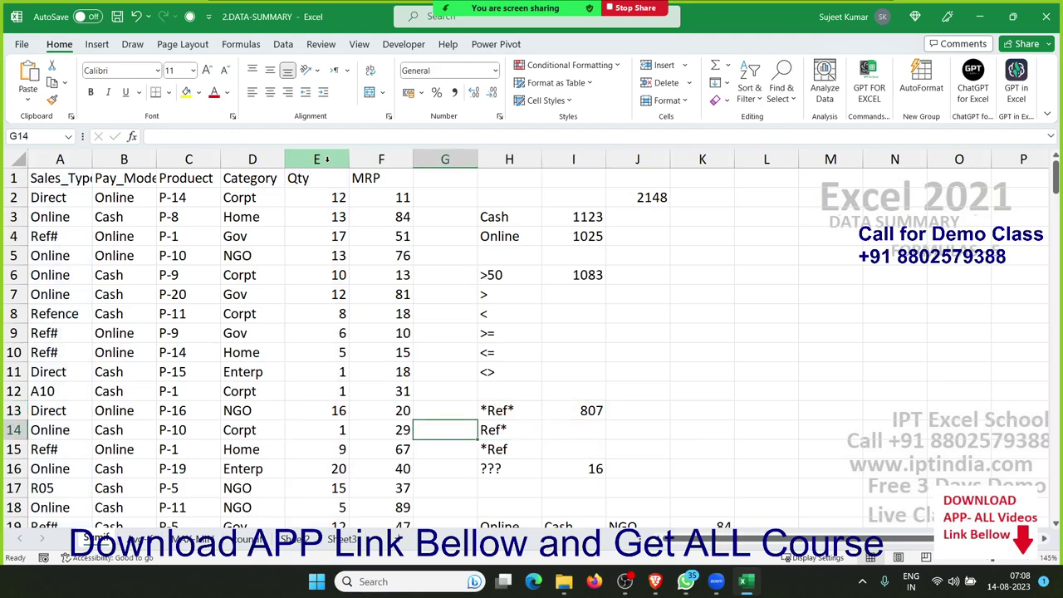
key("Right")
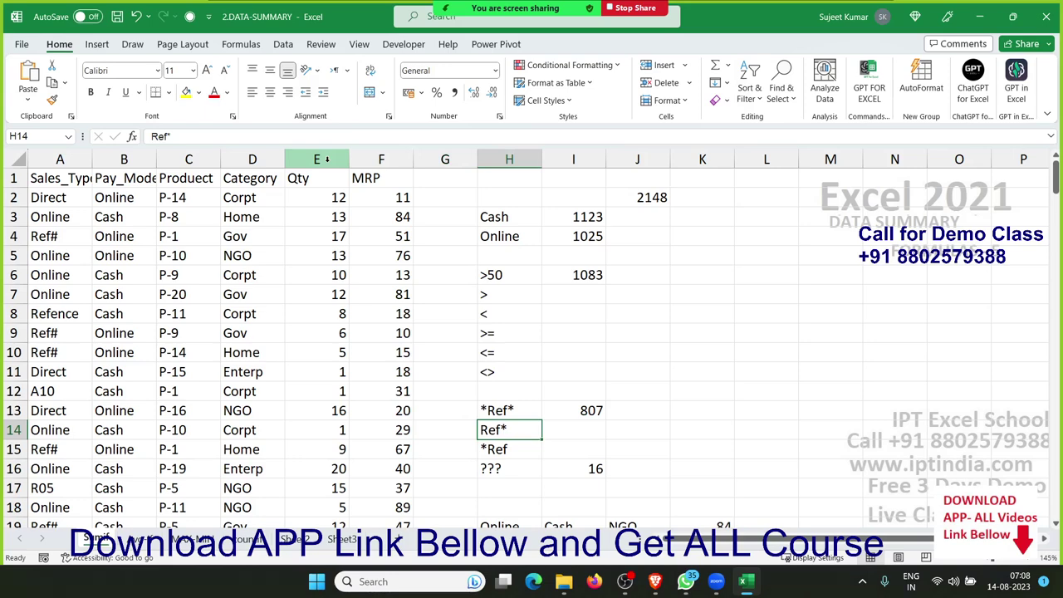
key("Down")
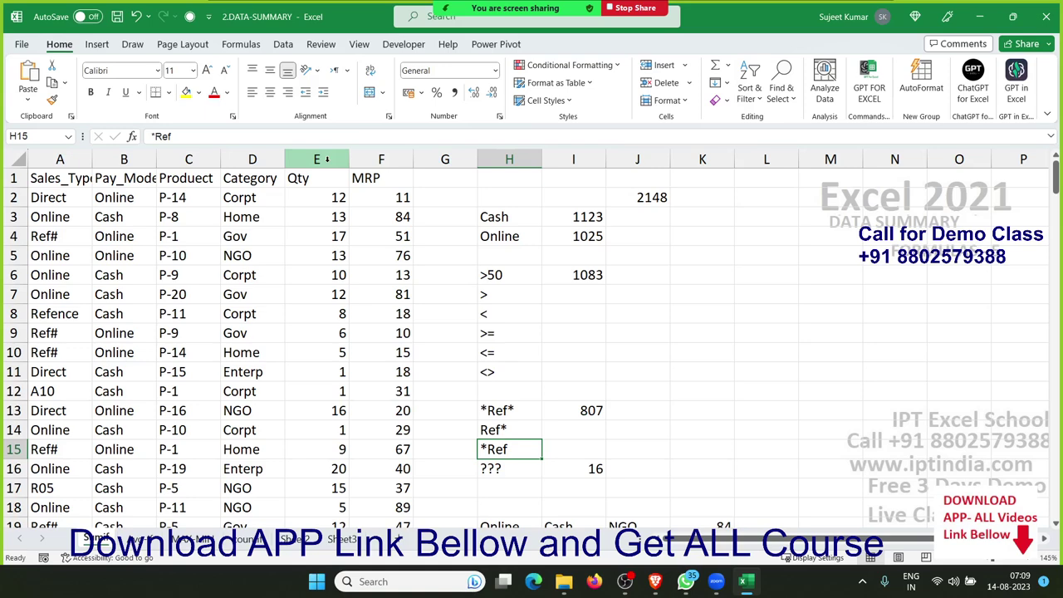
key("Down")
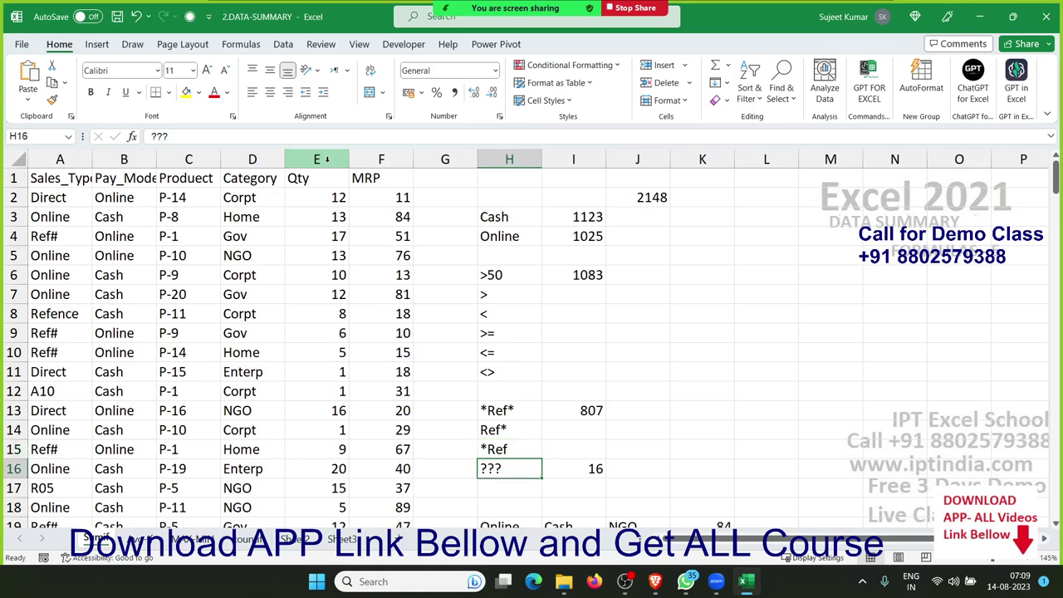
key("Left")
key("Home")
key("Right")
key("Right")
key("Right")
key("Right")
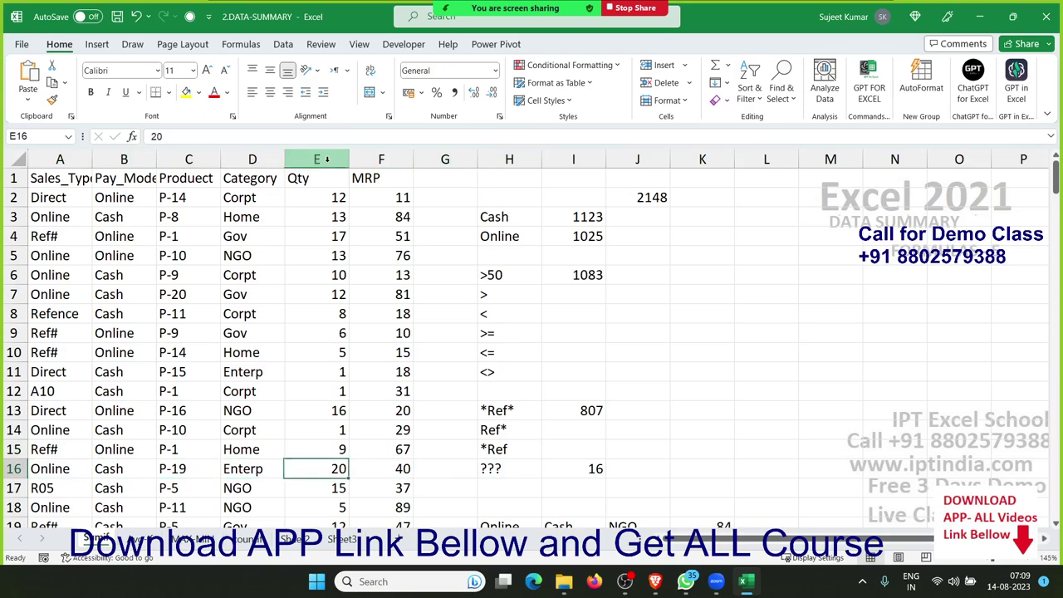
key("Right")
key("Right")
key("Right")
- Clear the old ??? criterion in H16 and its total in I16
key("Delete")
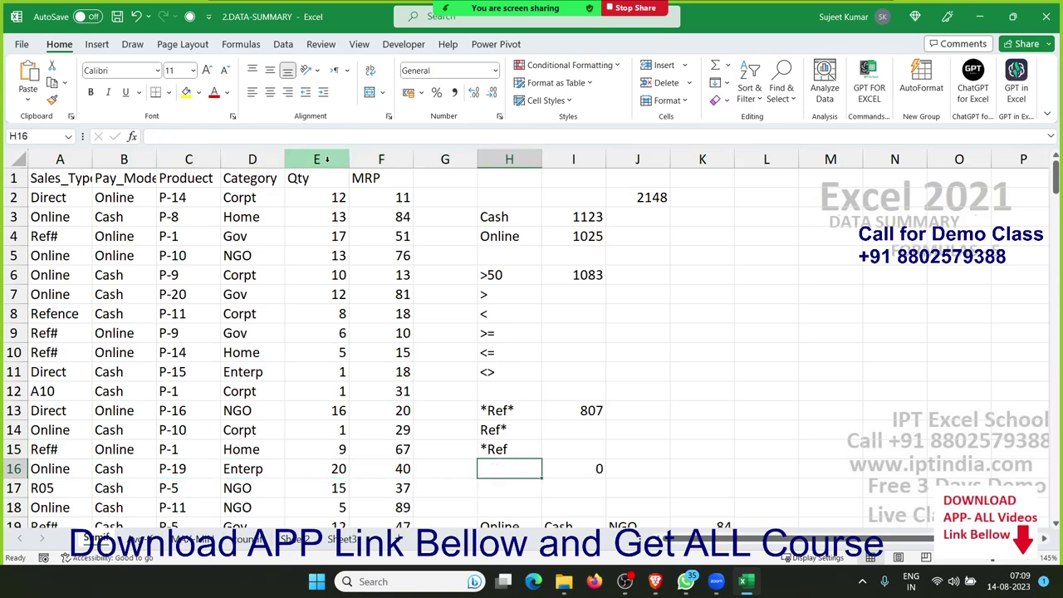
key("Right")
key("Delete")
- Check three-character sales types like A10 and R05, then enter ??? as the criterion in H16
key("Left")
key("Left")
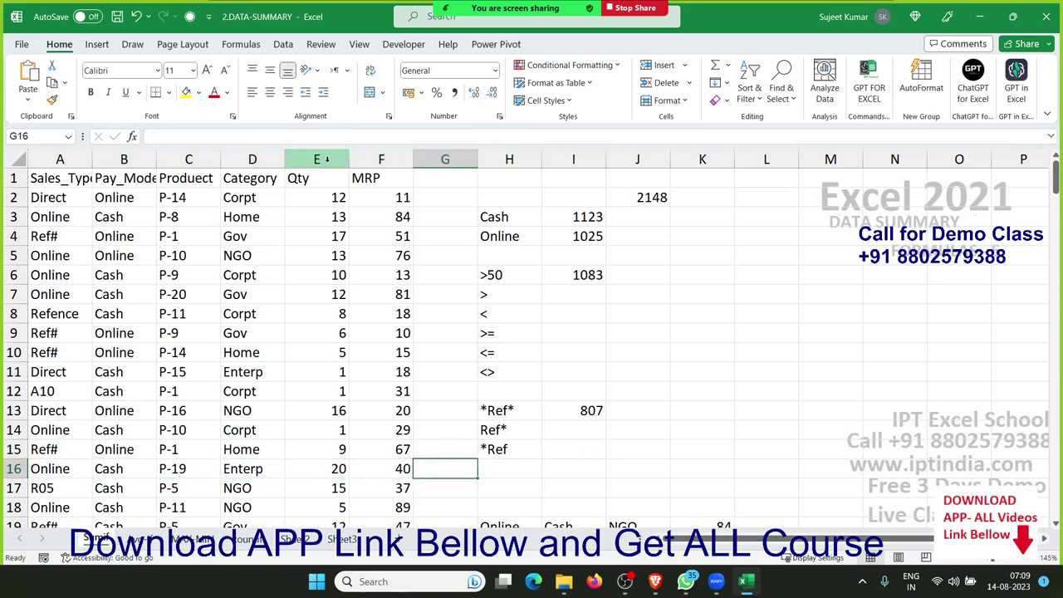
key("Home")
key("Right")
key("Left")
key("Up")
key("Up")
key("Up")
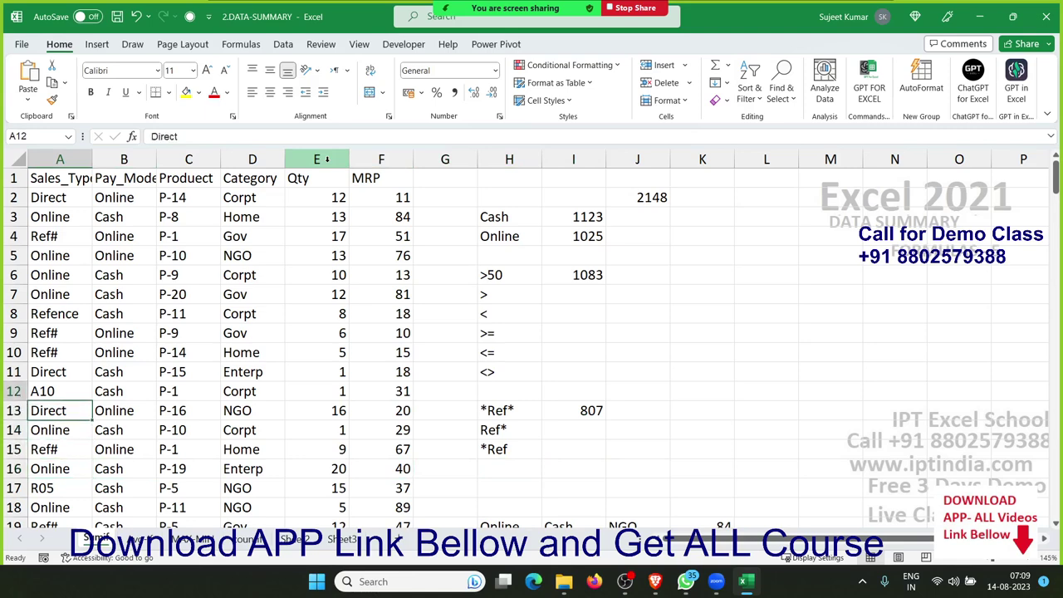
key("Up")
key("Up")
key("Down")
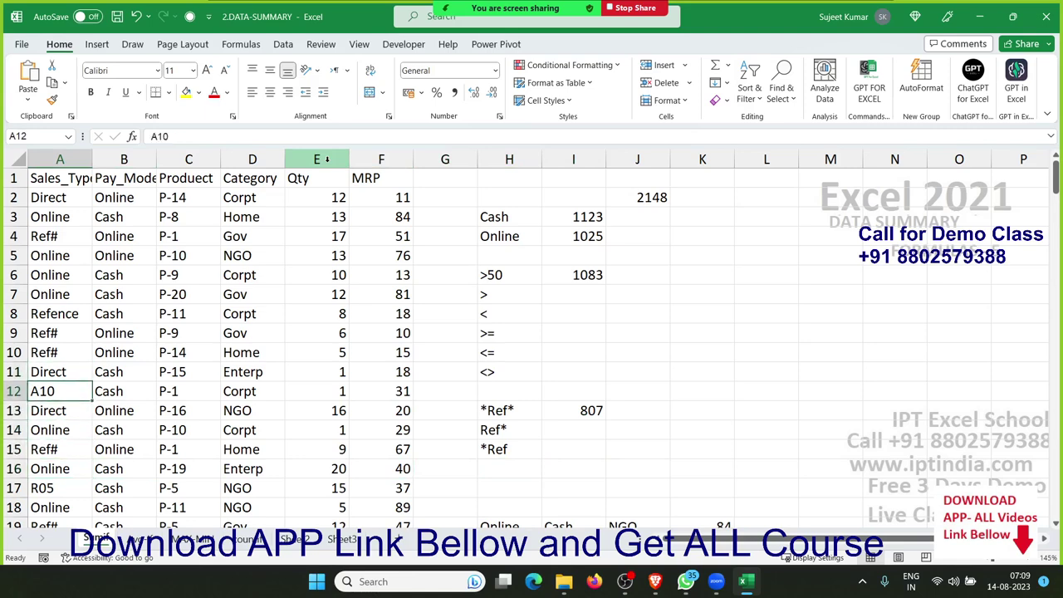
key("Down")
key("Down")
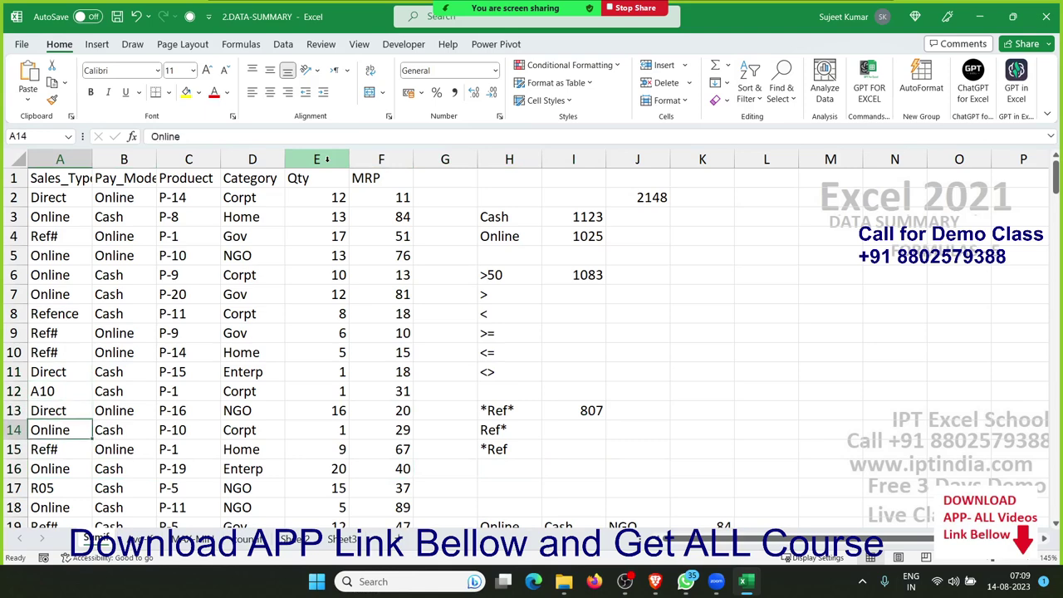
key("Down")
key("Down")
key("Down")
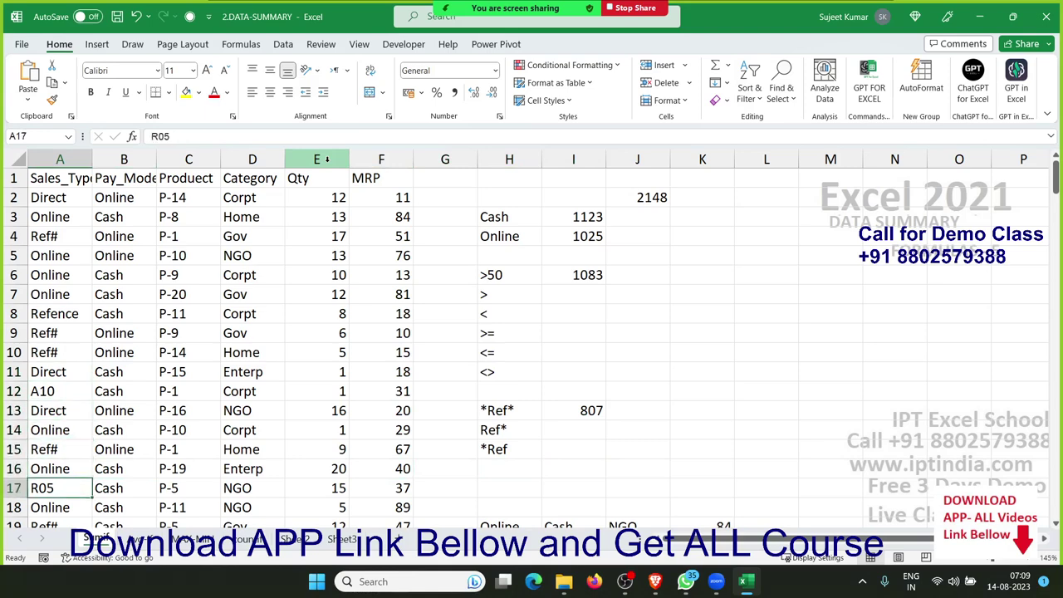
key("Right")
key("Right")
key("Right")
key("Right")
key("Right")
key("Right")
key("Up")
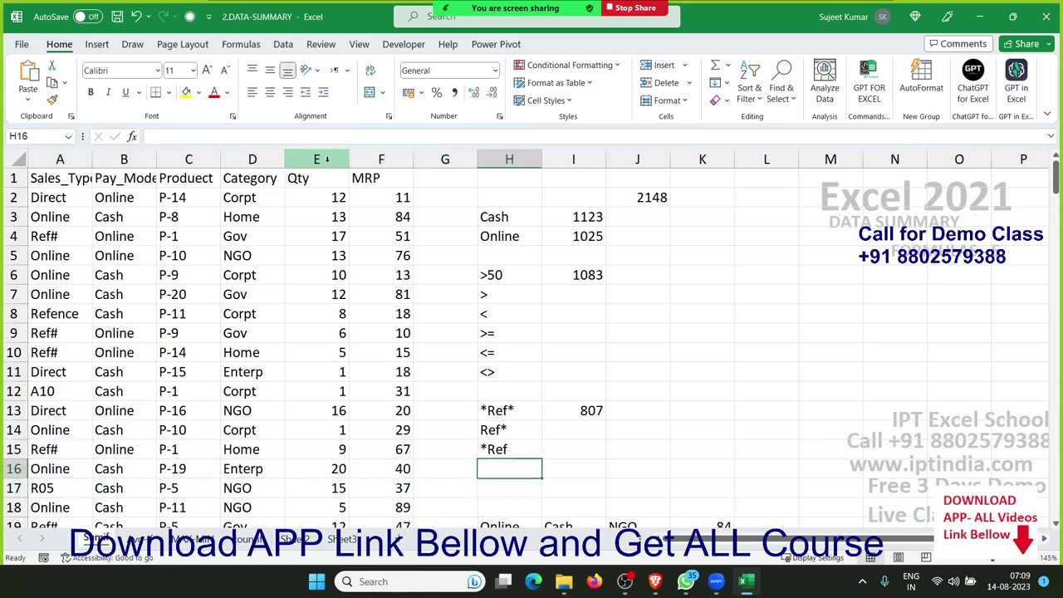
type("???")
key("Tab")
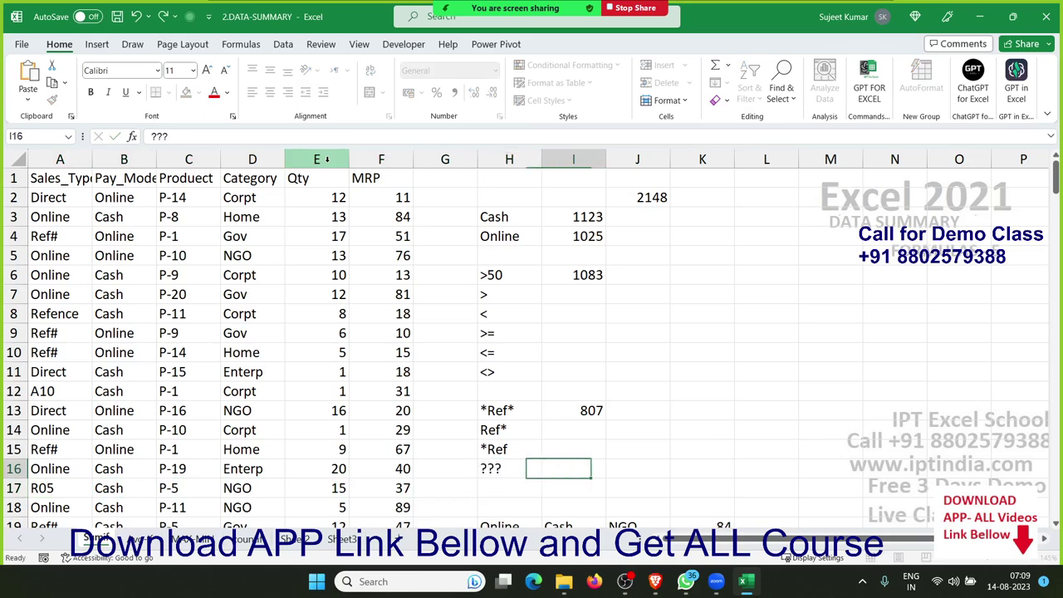
- Enter =SUMIF(A:A,H16,E:E) in I16, totalling Qty for ??? as 16
type("=")
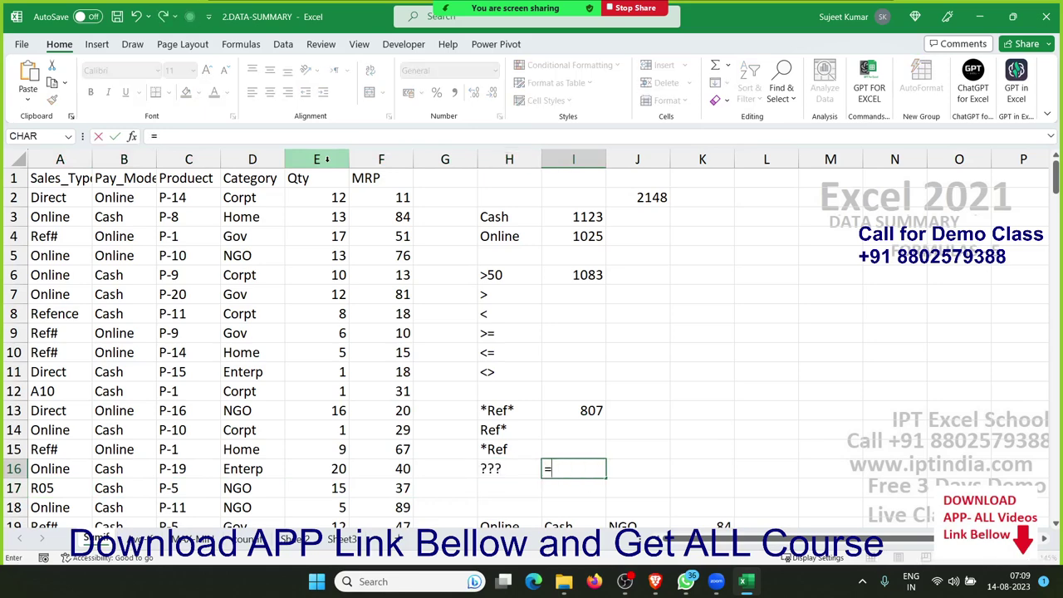
type("sum")
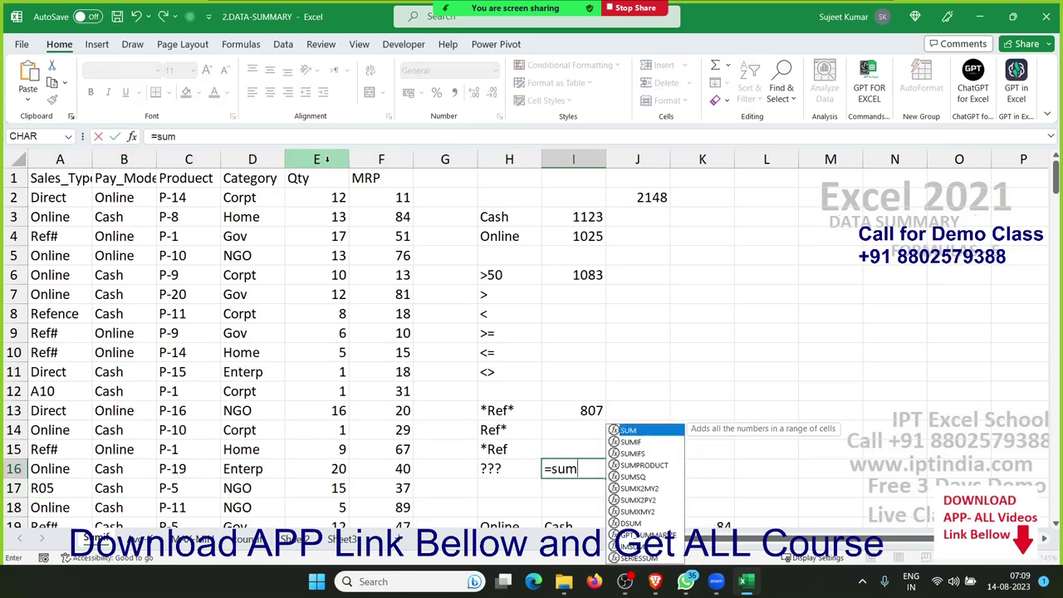
key("Down")
key("Down")
key("Up")
key("Tab")
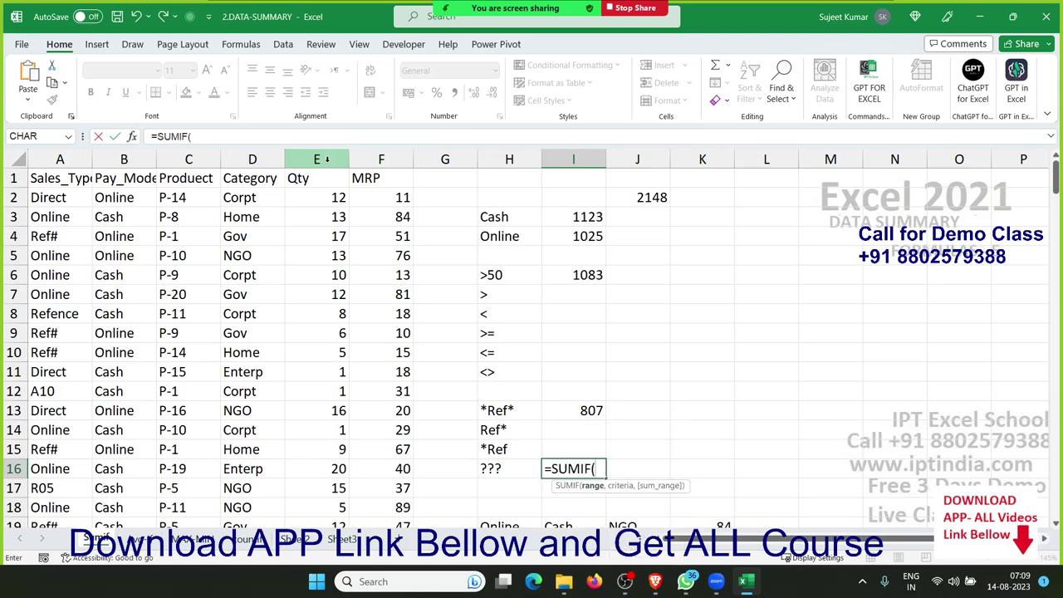
key("Left")
key("Left")
key("Left")
key("Left")
key("Left")
key("Left")
key("Left")
key("Left")
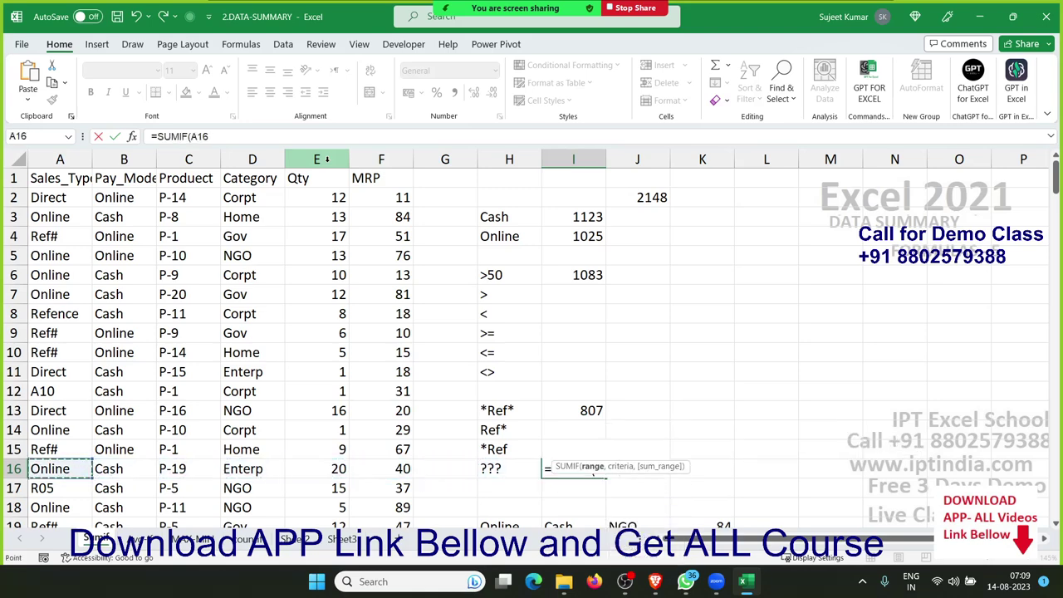
key("ctrl+space")
type(",")
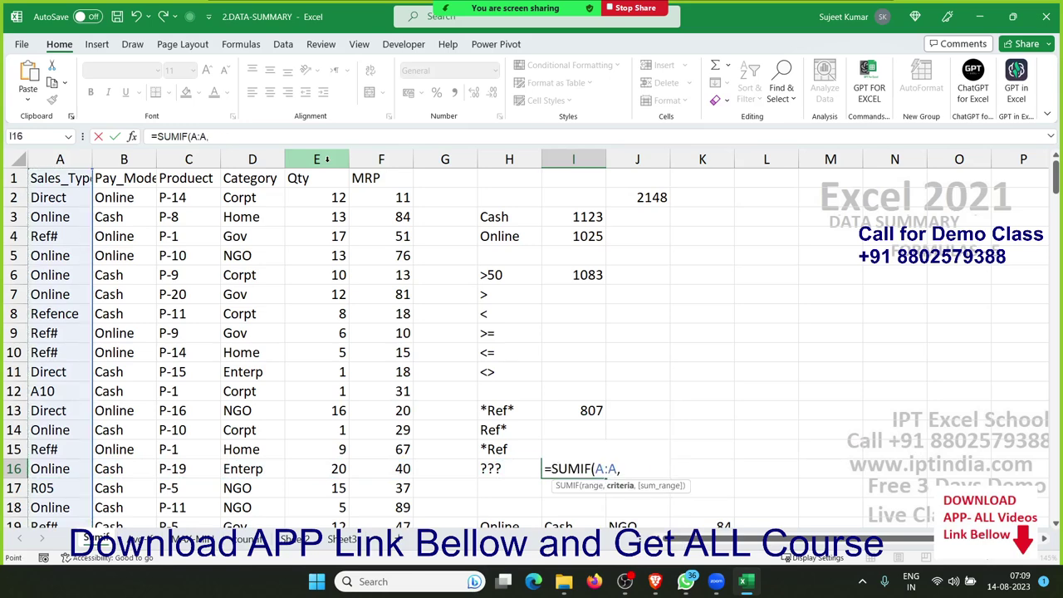
key("Left")
type(",")
key("Left")
key("Left")
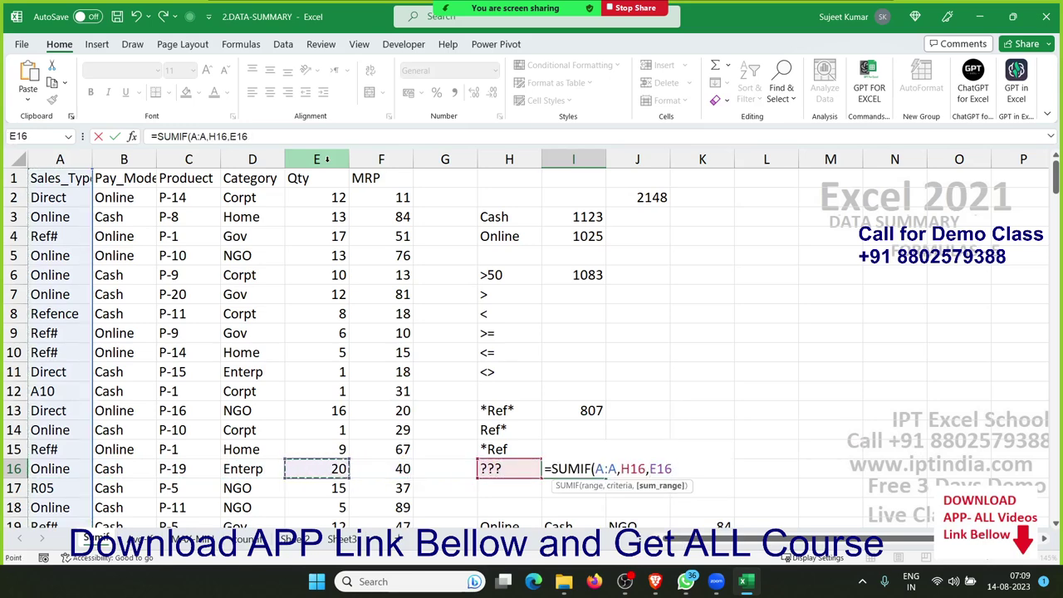
left_click(326, 159)
key("Return")
key("Up")
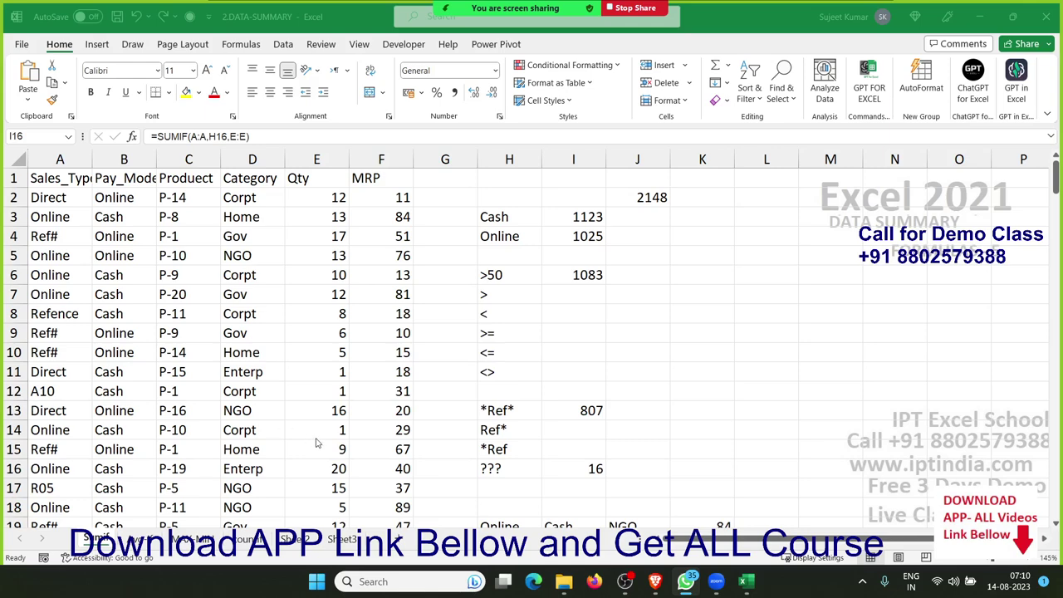
- Clear the old result in K19 and review the Online, Cash and NGO criteria in H19:J19
left_click(519, 410)
scroll(520, 412, "down", 2)
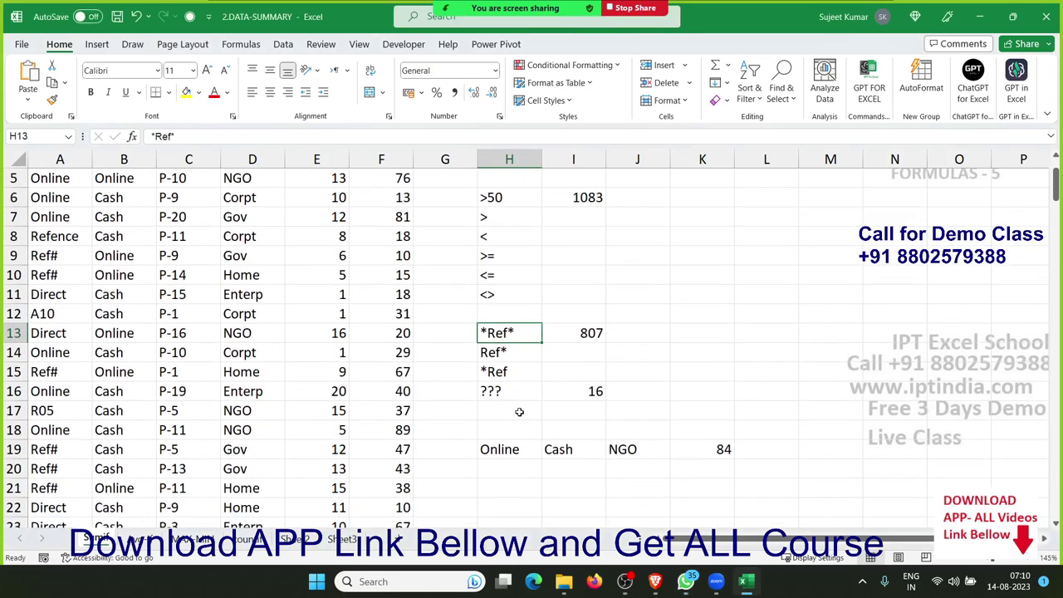
scroll(519, 412, "down", 2)
left_click_drag(720, 357, 726, 380)
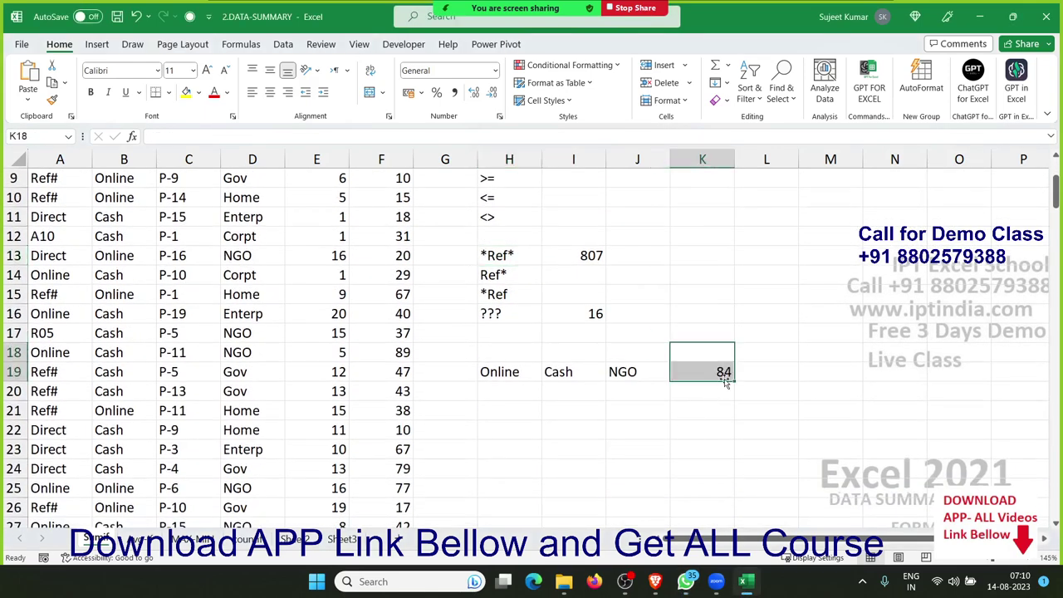
key("Left")
key("Left")
key("Down")
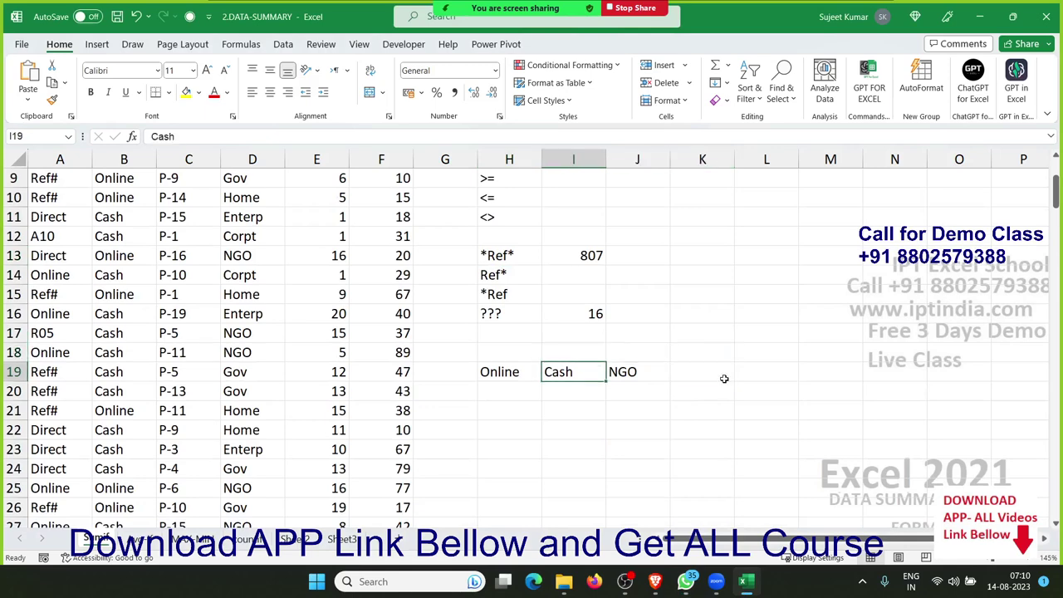
key("Left")
key("Right")
key("Right")
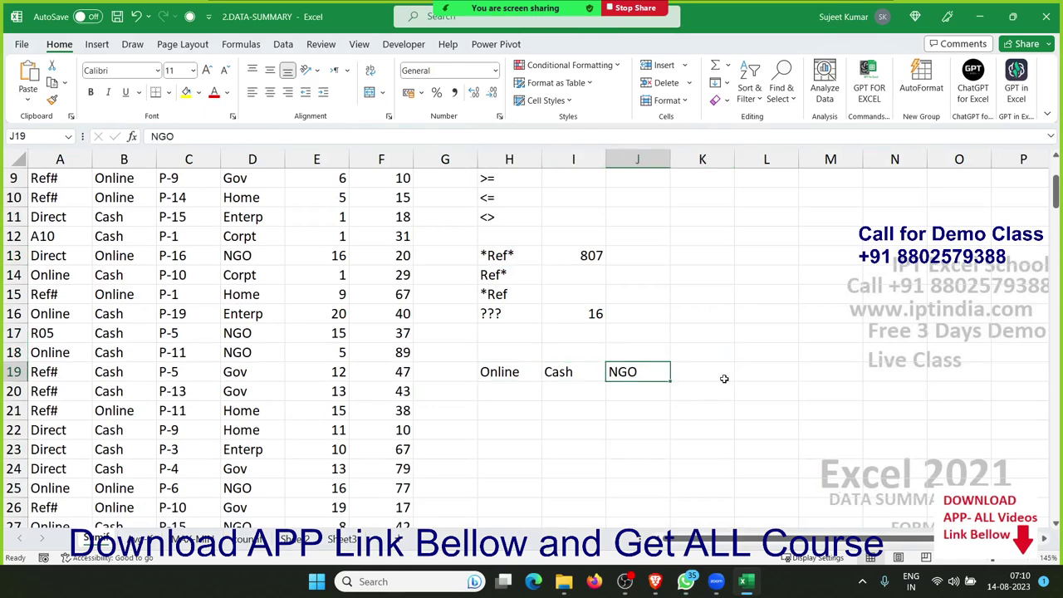
key("Right")
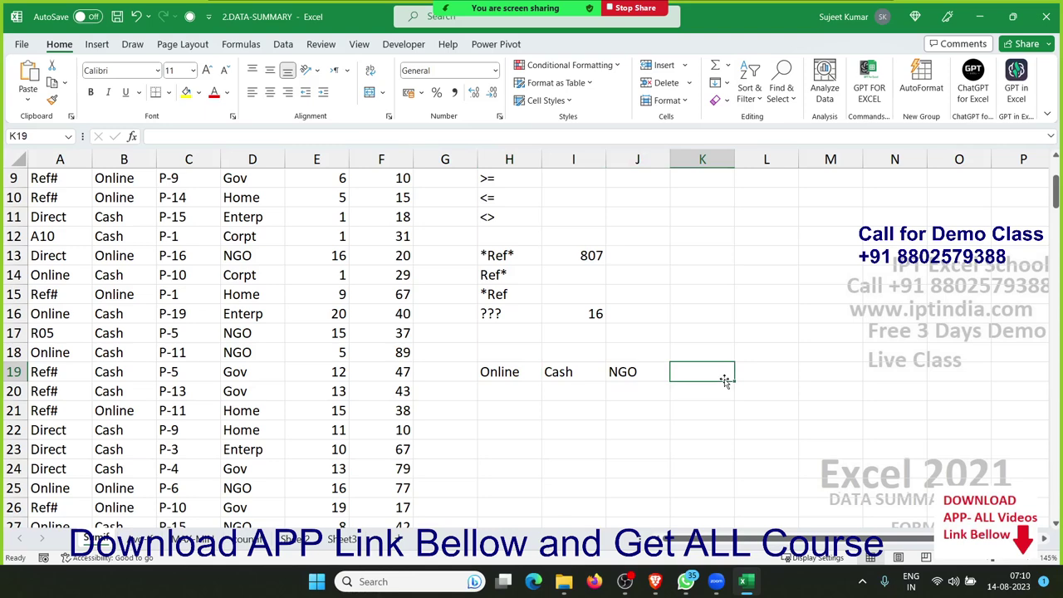
- Start =SUMIFS in K19 with column E as sum range and column A as first criteria range
type("=sum")
key("Down")
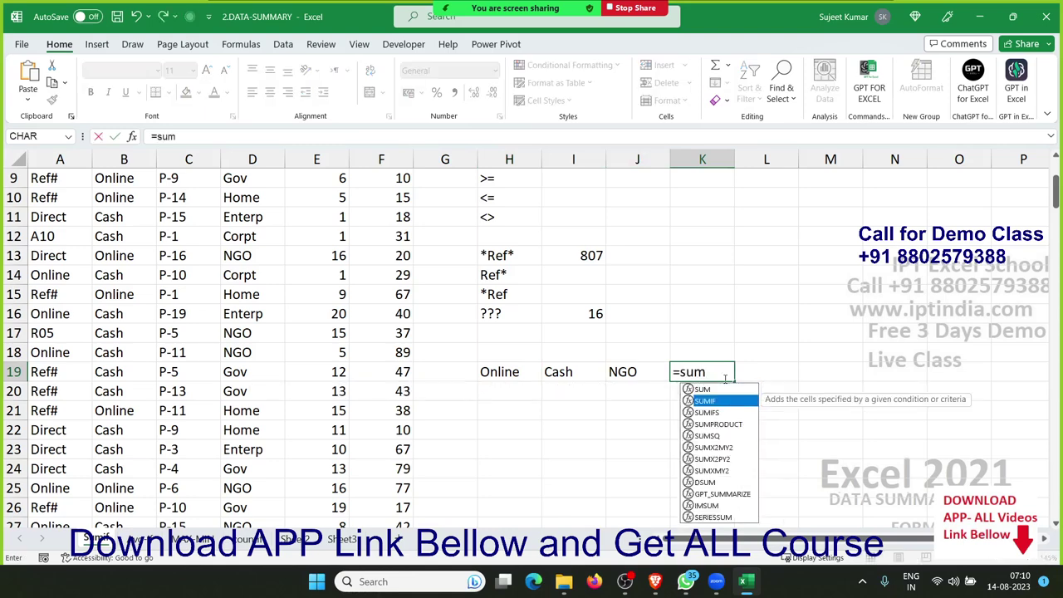
key("Down")
key("Tab")
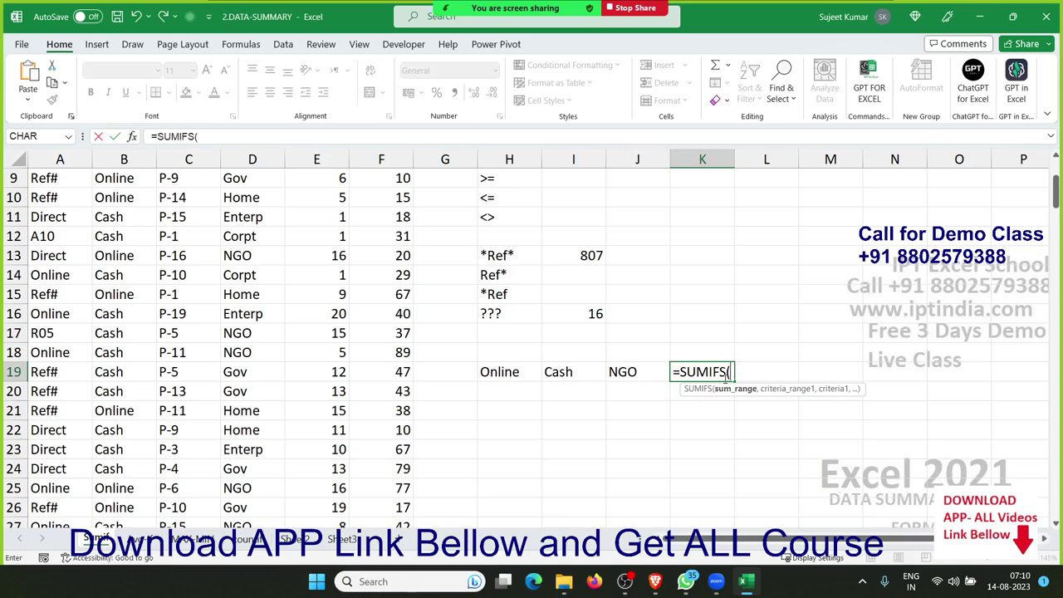
key("Left")
key("Left")
key("Left")
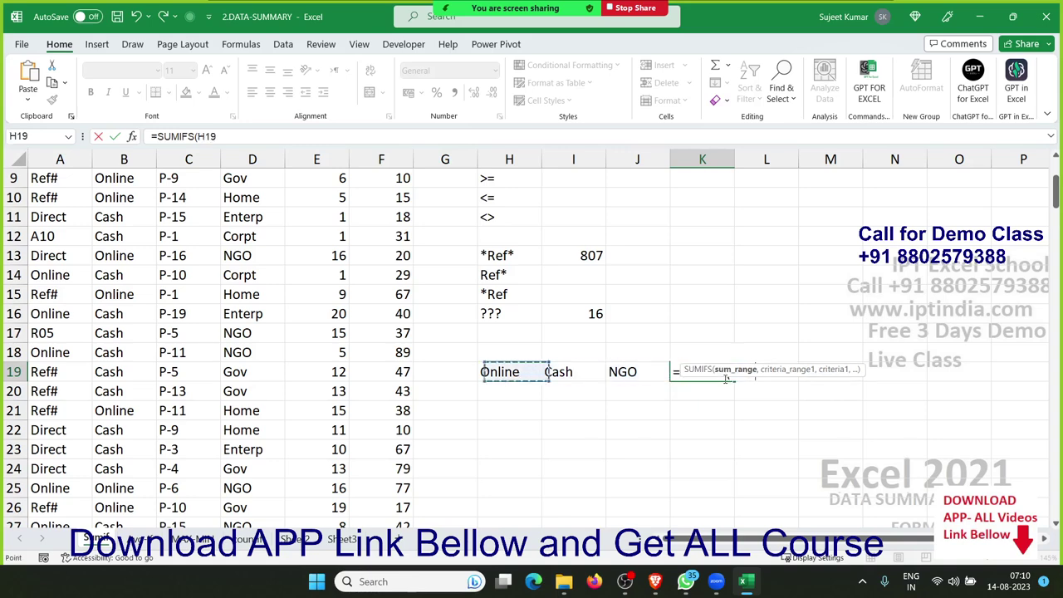
key("Left")
key("Left")
key("Left")
key("ctrl+space")
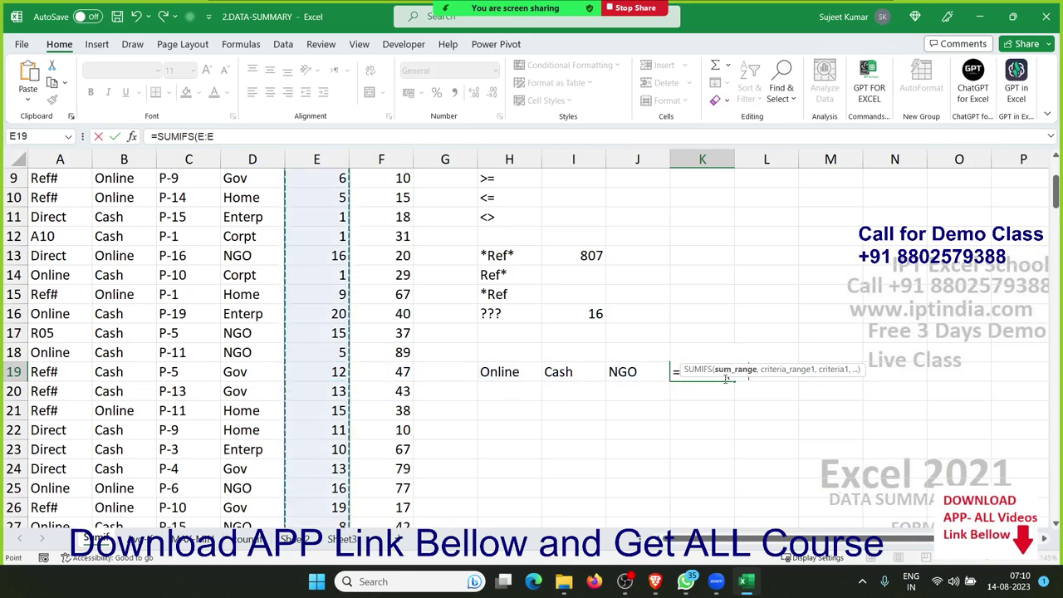
type(",")
- Add criteria H19, B:B, I19, D:D and J19 to the SUMIFS, giving a Qty total of 84
key("Left")
key("Left")
key("Left")
key("Left")
key("Left")
key("Left")
key("Left")
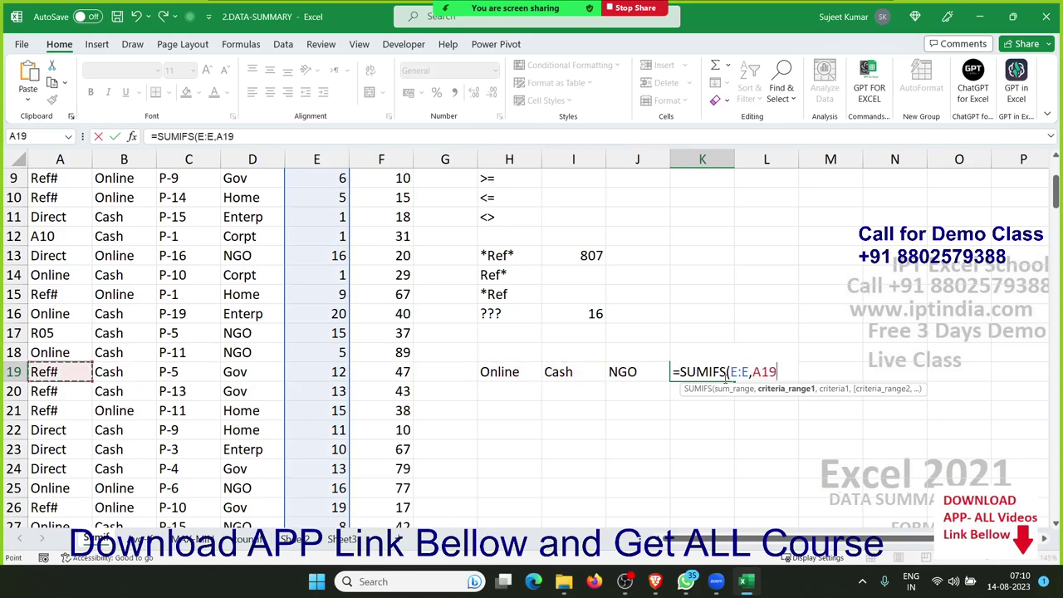
key("ctrl+space")
type(",")
key("Left")
key("Left")
key("Left")
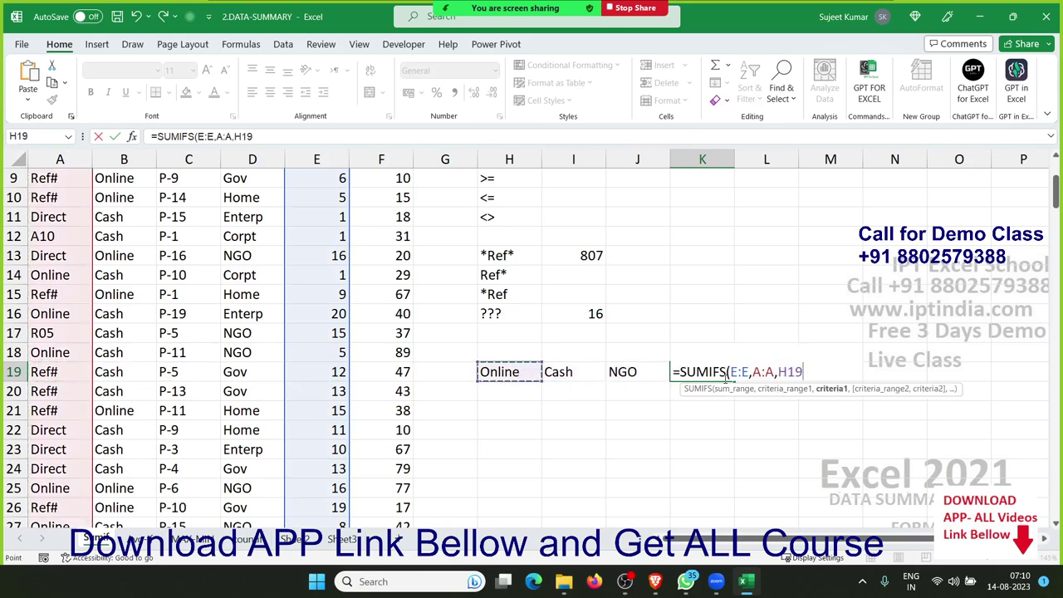
type(",")
key("Left")
key("Left")
key("Left")
key("Left")
key("Left")
key("Left")
key("Left")
key("Left")
key("Left")
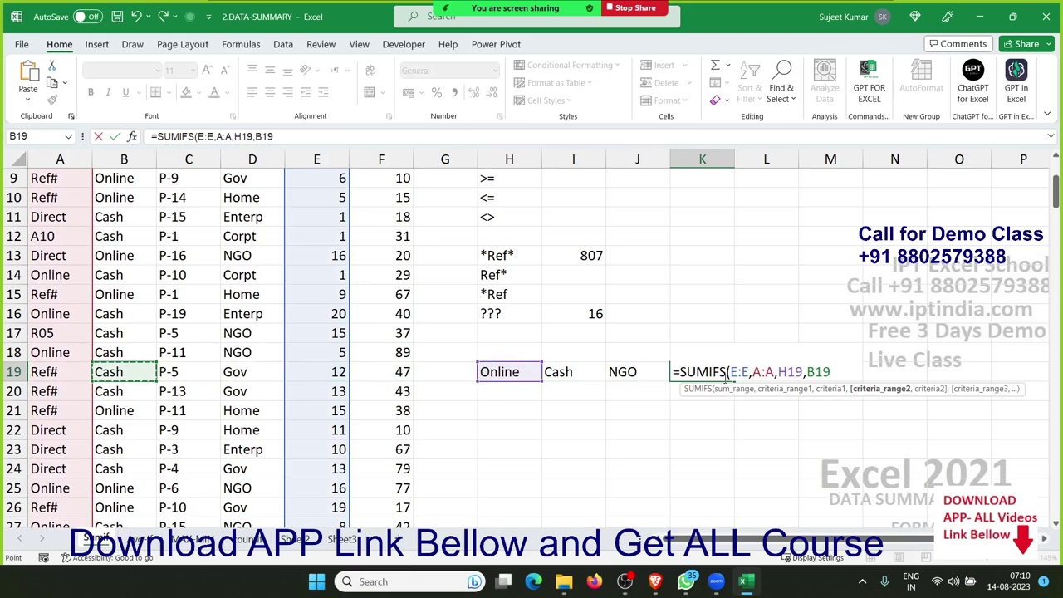
key("ctrl+space")
type(",")
key("Left")
key("Left")
key("Left")
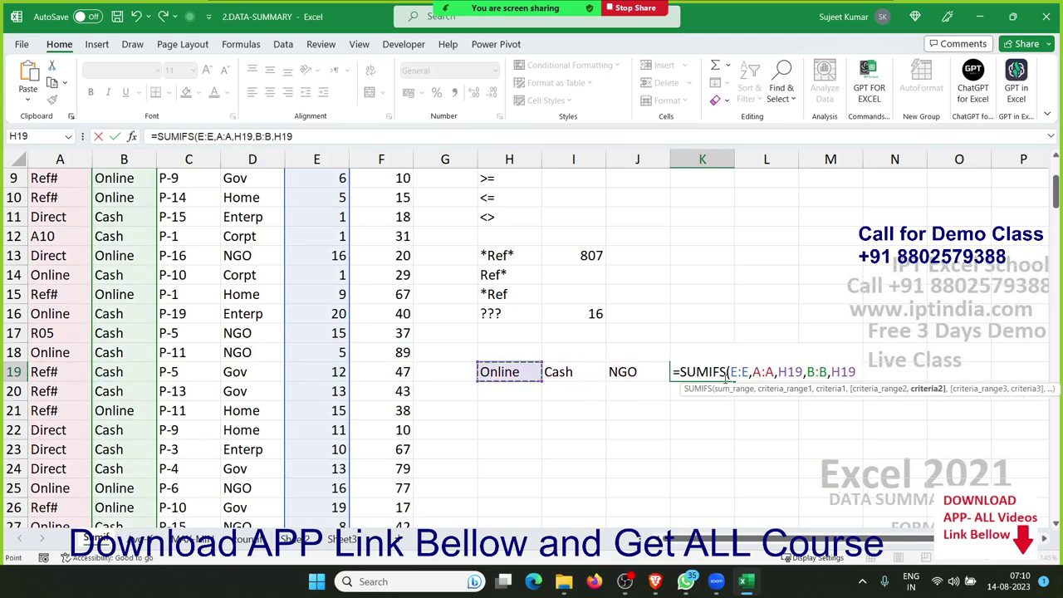
key("Right")
type(",")
key("Left")
key("Left")
key("Left")
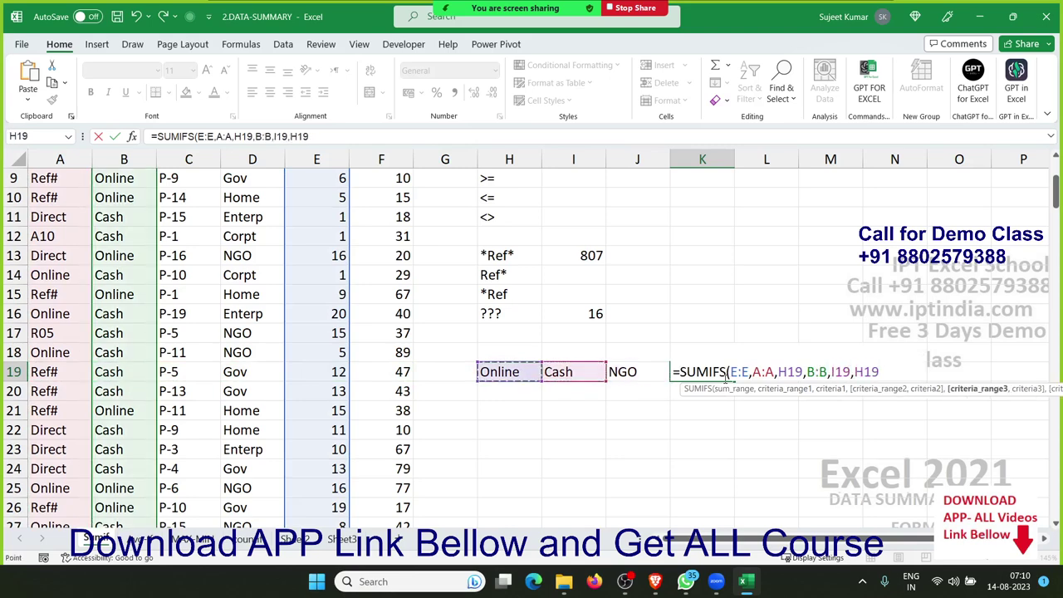
key("Left")
key("Left")
key("Left")
key("Left")
key("Left")
key("Right")
key("ctrl+space")
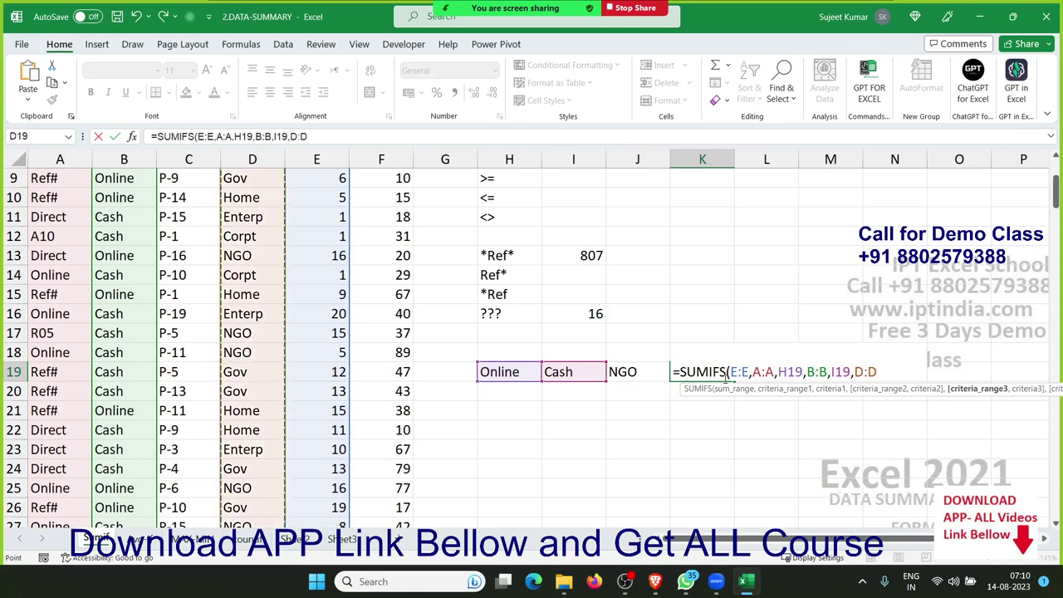
type(",")
key("Left")
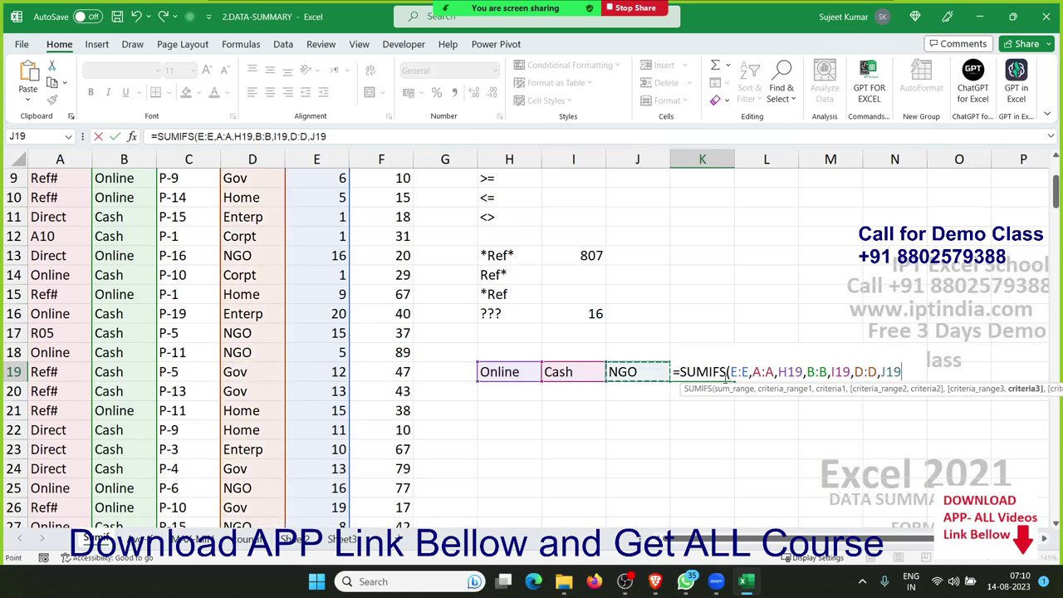
key("Return")
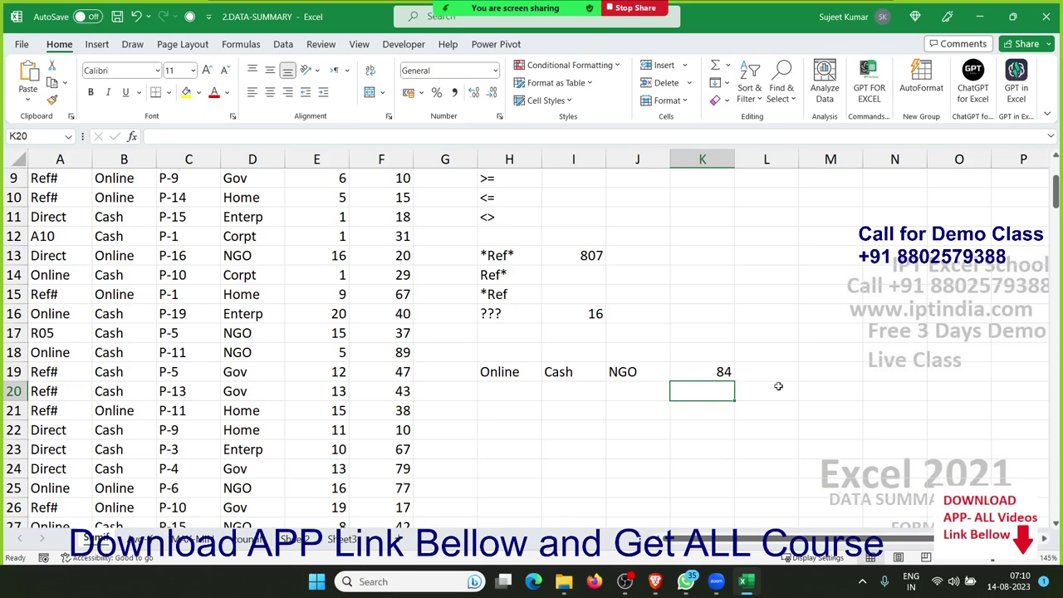
- Check the E:E, H19, B:B, I19, D:D and J19 arguments of K19's SUMIFS and recommit it as 84
double_click(705, 375)
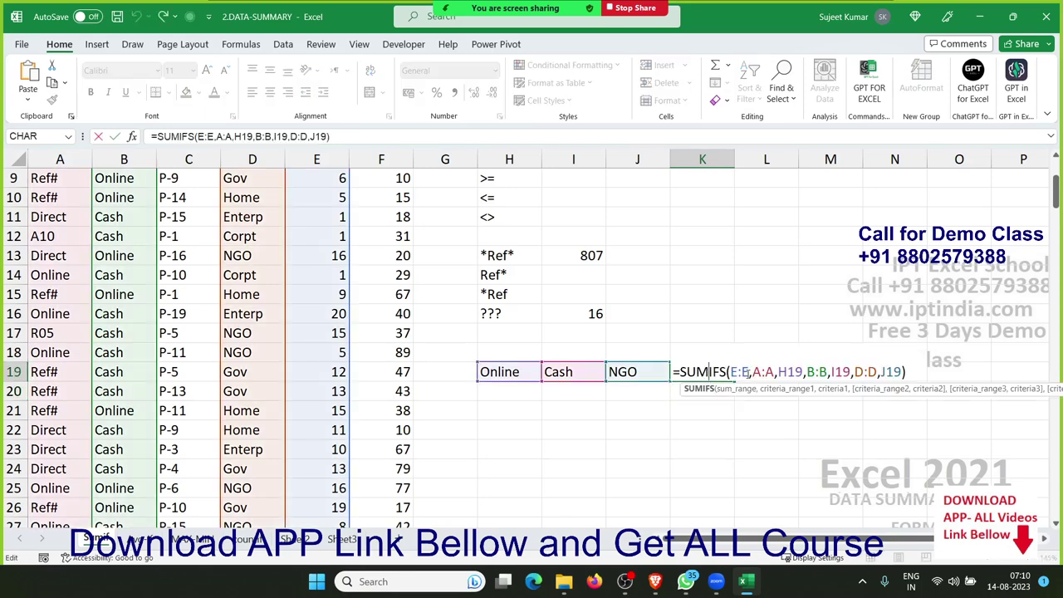
left_click(746, 372)
mouse_move(746, 372)
left_mouse_down()
mouse_move(733, 372)
mouse_move(774, 372)
left_mouse_up()
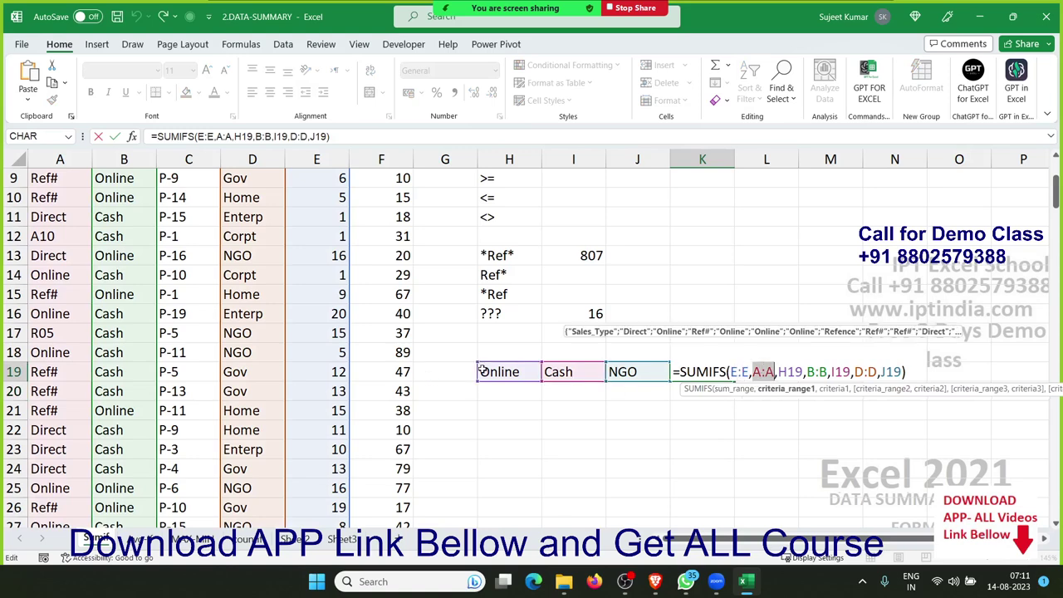
double_click(796, 372)
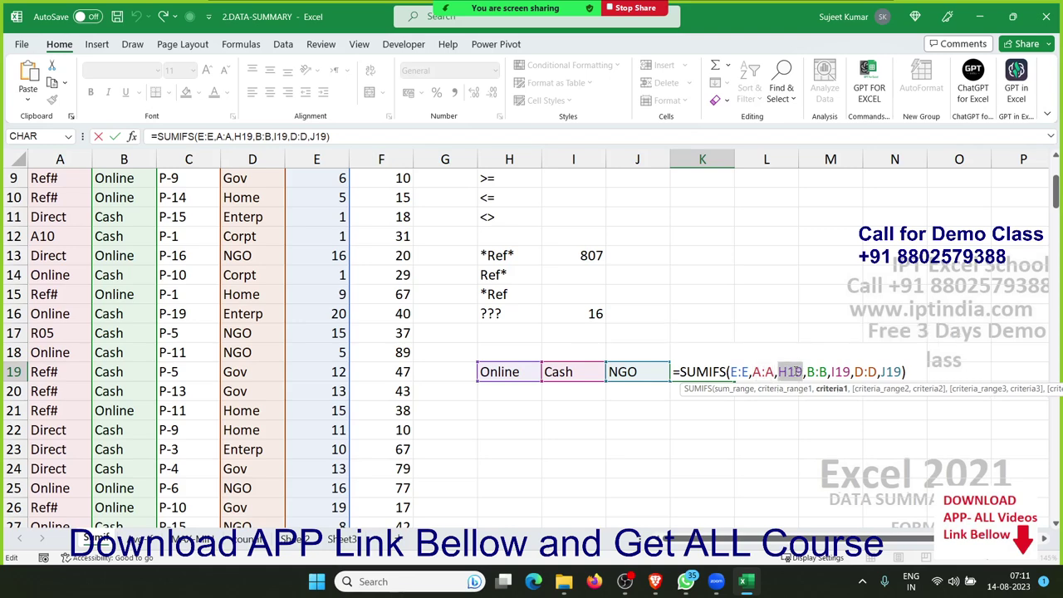
double_click(814, 371)
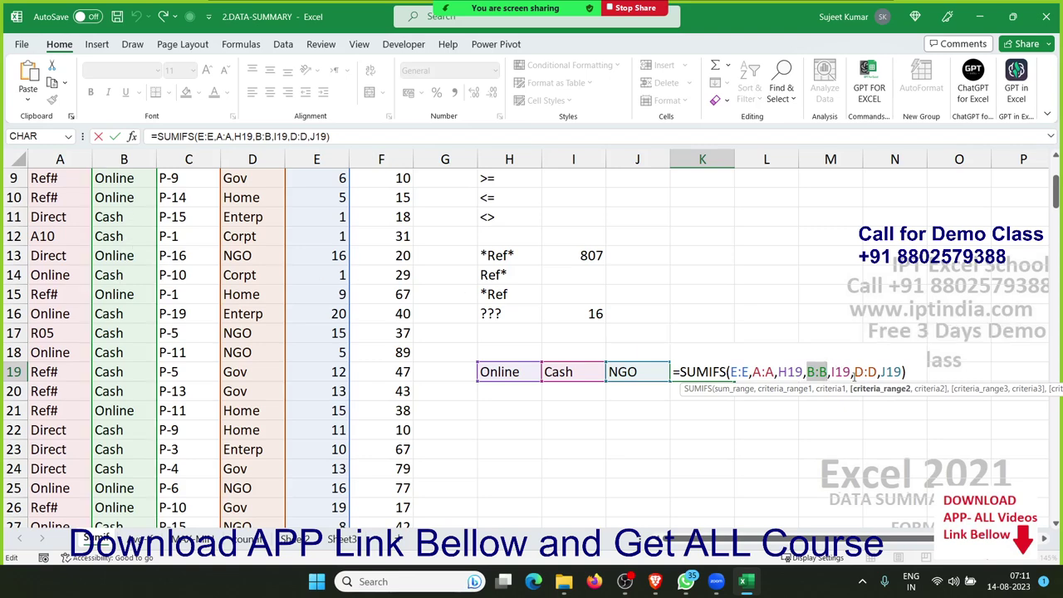
left_click(845, 374)
double_click(841, 372)
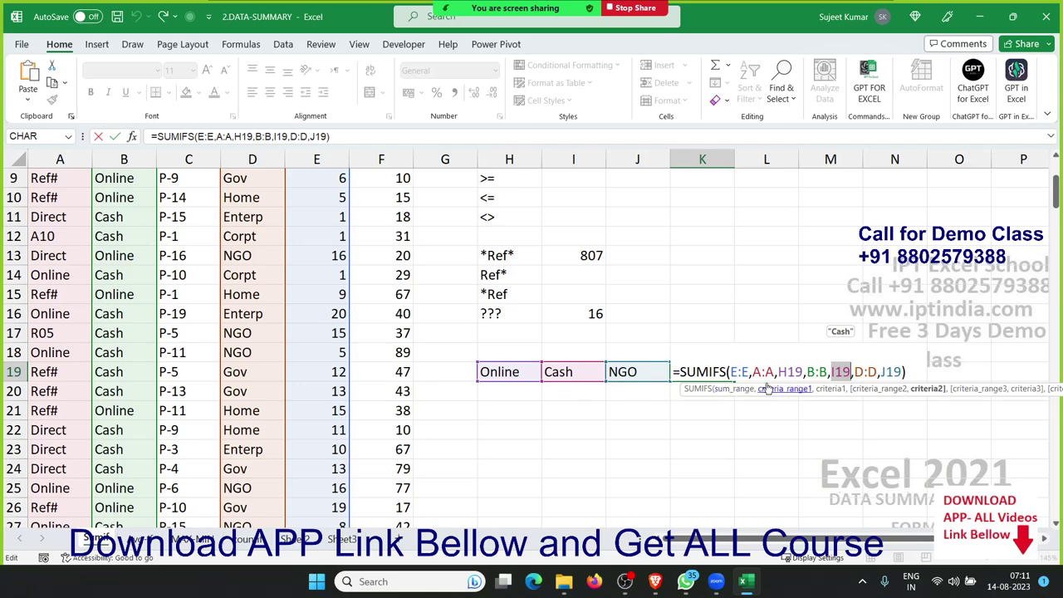
double_click(865, 372)
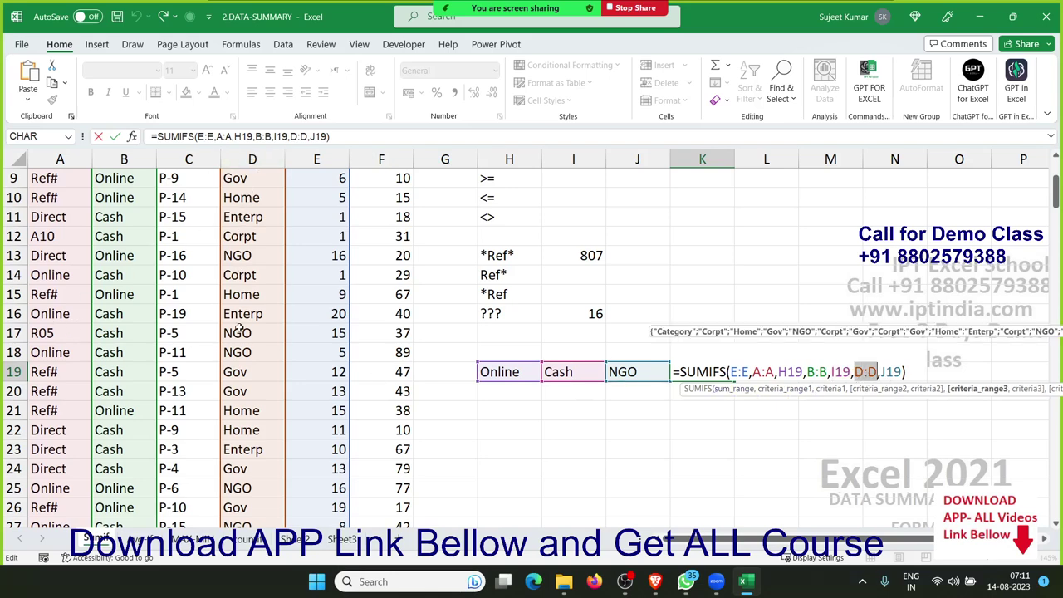
double_click(891, 372)
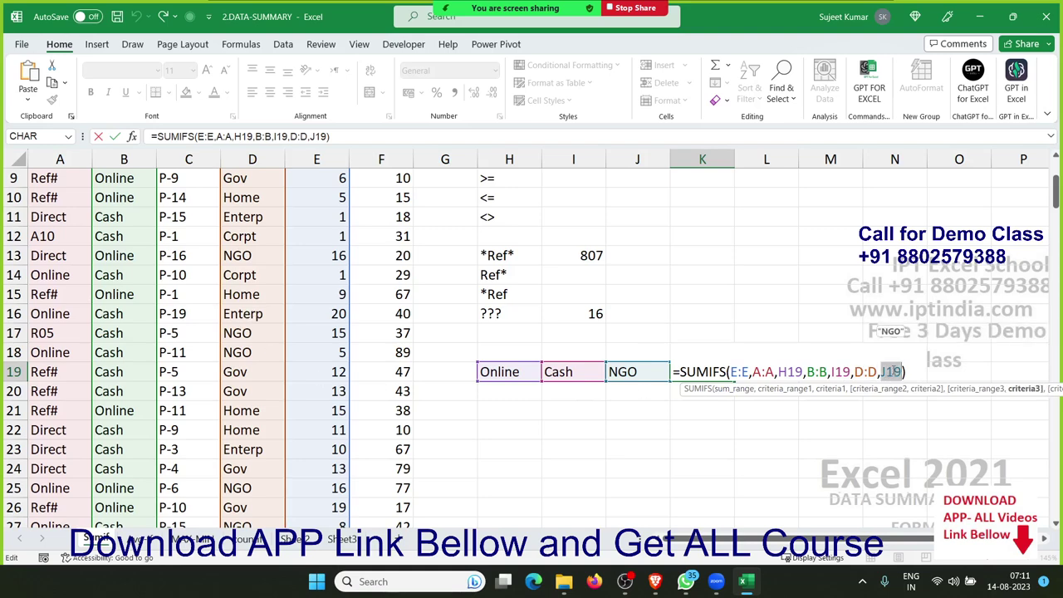
key("Return")
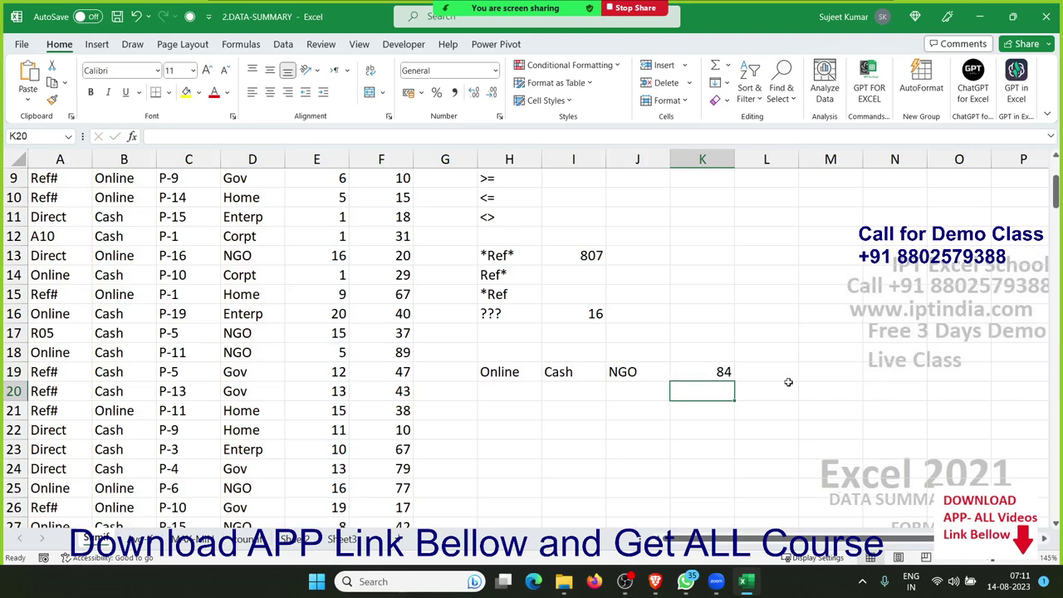
left_click(727, 373)
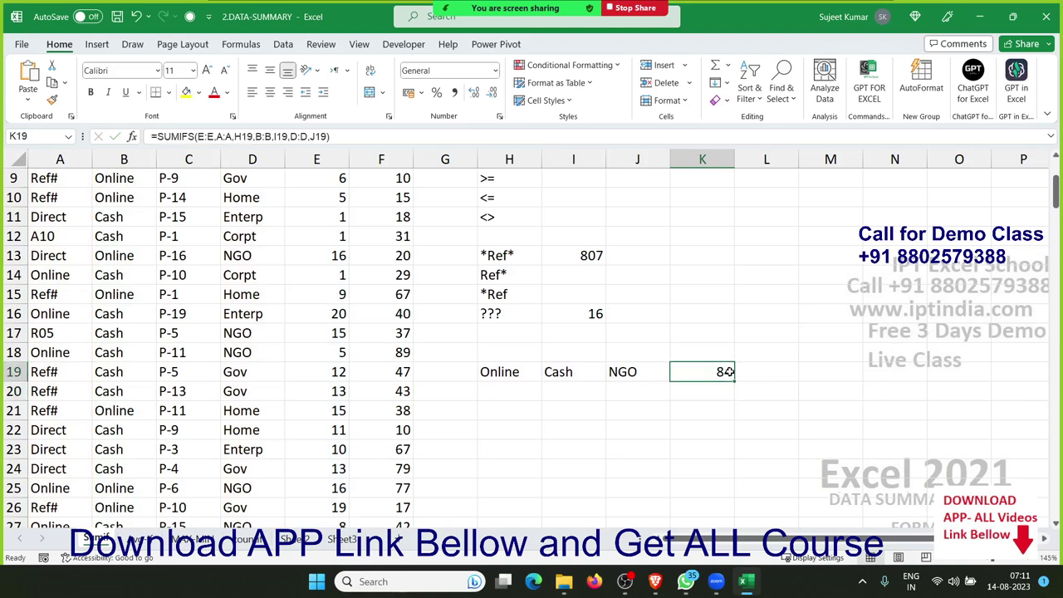
scroll(729, 374, "up", 3)
- Go to the AVERAGEIF summary sheet holding the cash average MRP
scroll(729, 374, "down", 1)
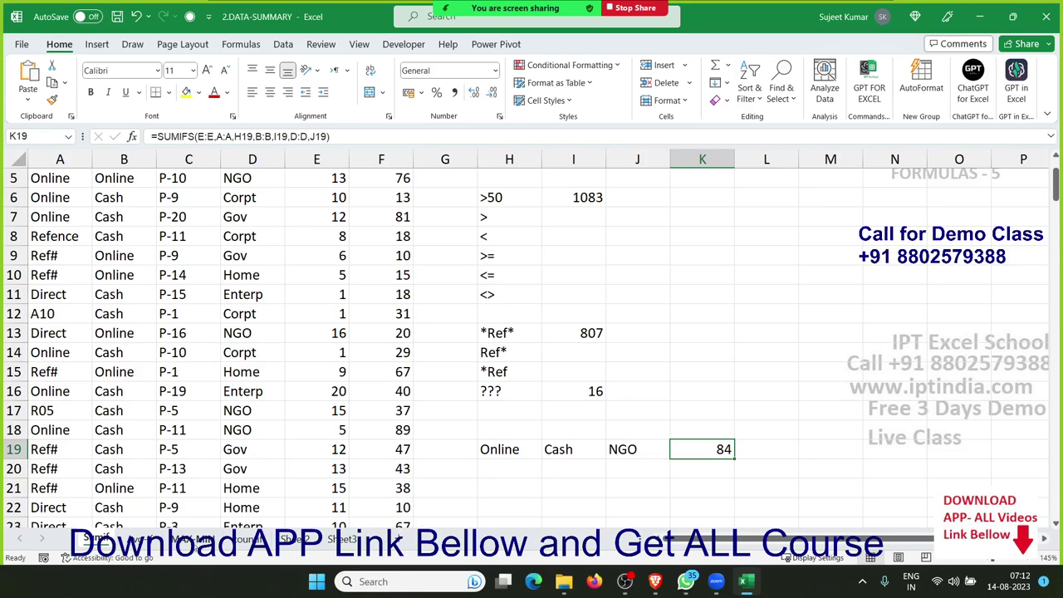
left_click(143, 540)
- Clear J3 and enter =AVERAGE(F:F) in J2, showing the overall average MRP of 49.0202
left_click(489, 310)
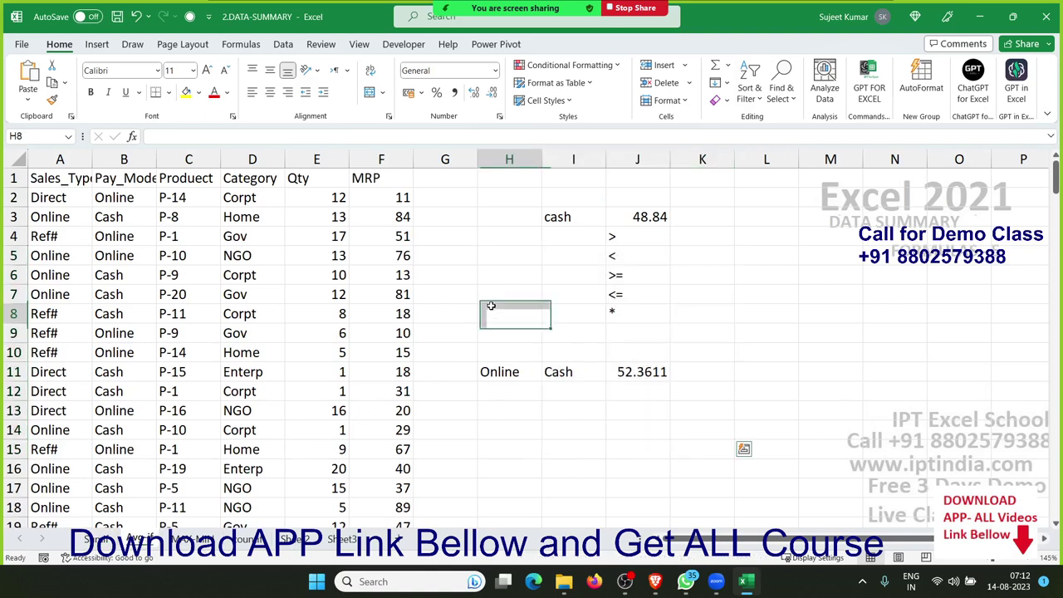
left_click(644, 217)
key("Delete")
key("Up")
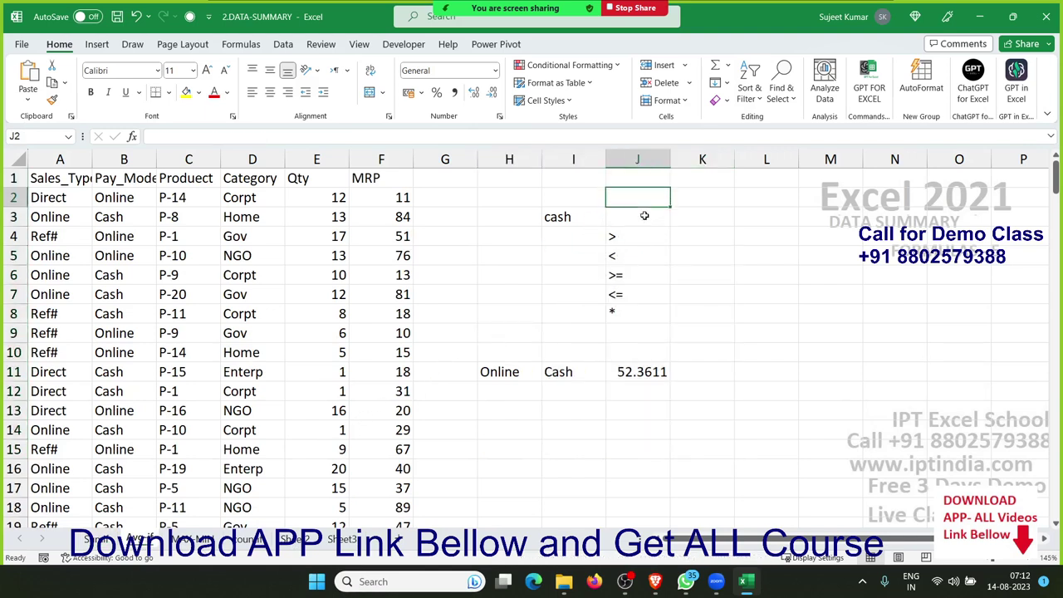
type("=av")
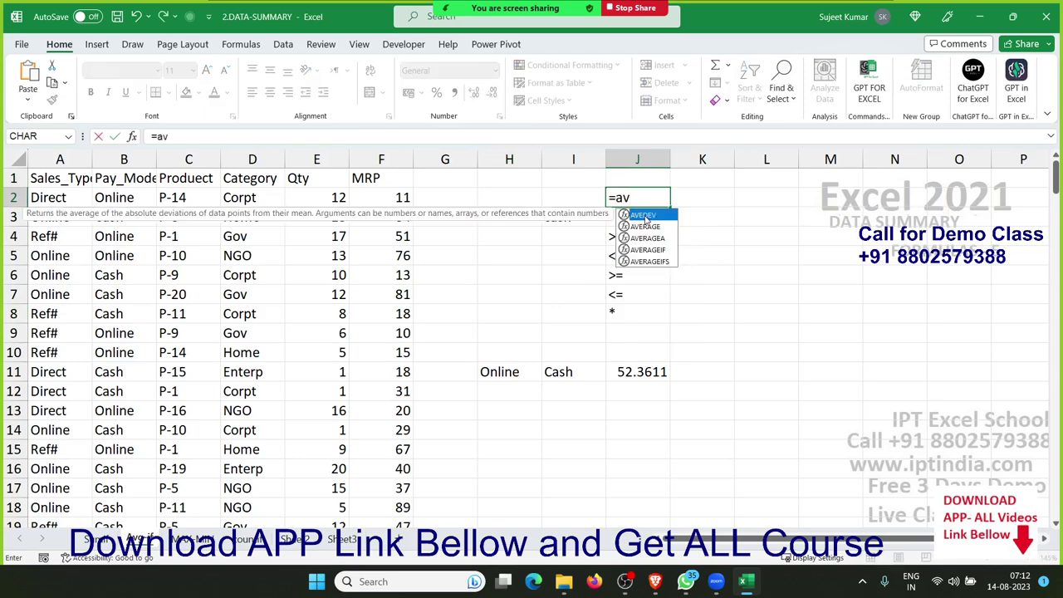
key("Down")
key("Down")
key("Up")
key("Tab")
key("Left")
key("Left")
key("Left")
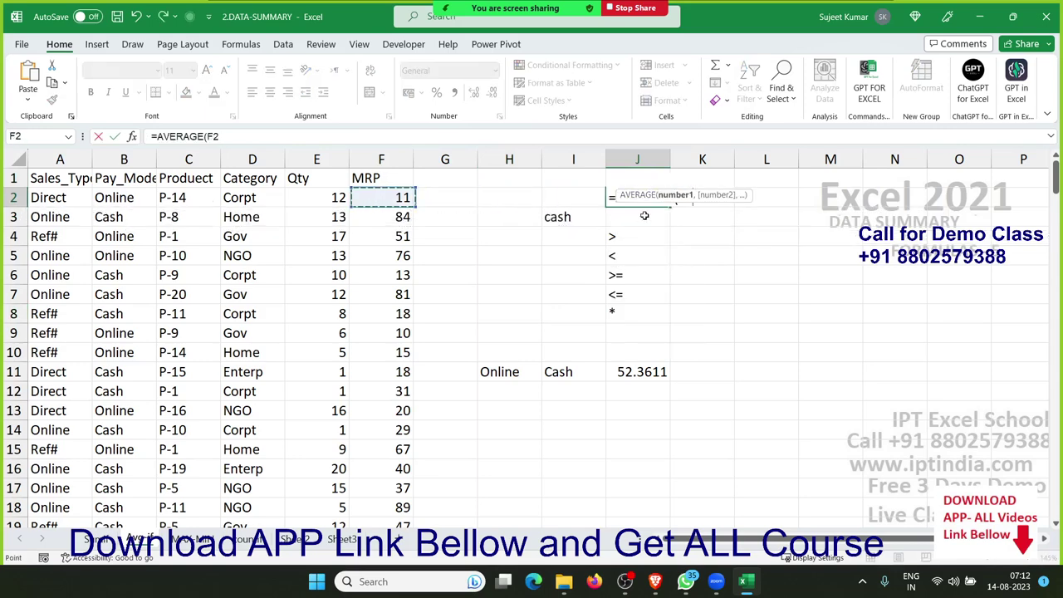
key("ctrl+space")
key("Return")
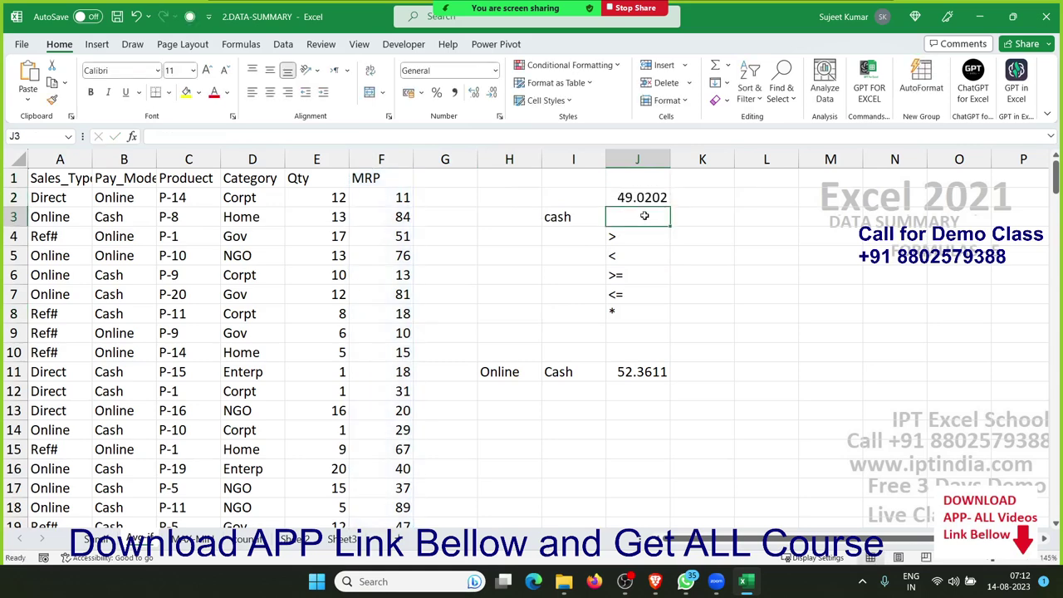
- Start =AVERAGEIF in J3 using the whole Pay_Mode column B as range
key("Down")
key("Up")
key("Left")
key("Right")
type("=")
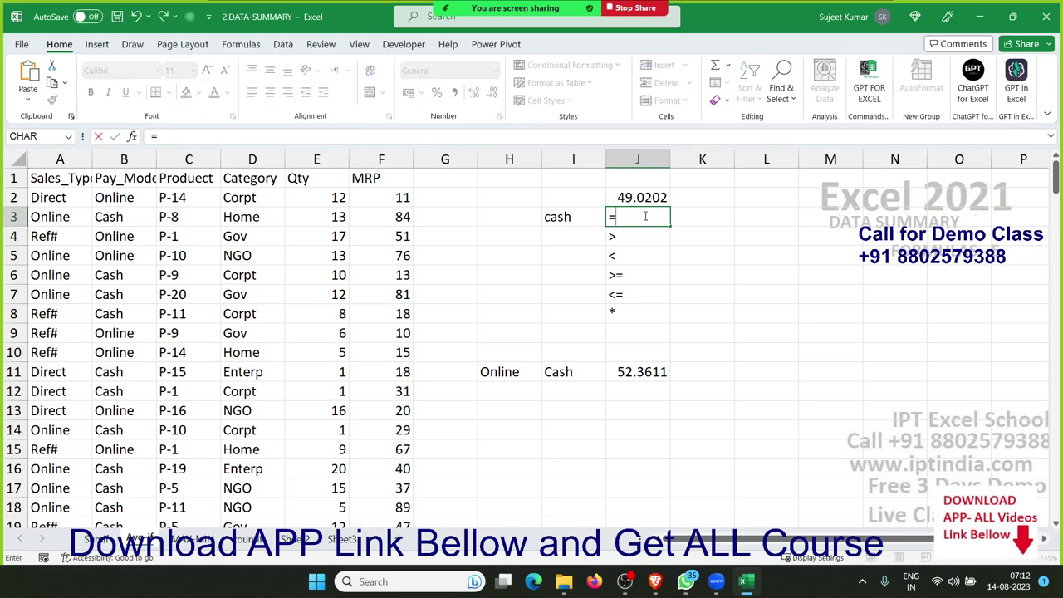
type("av")
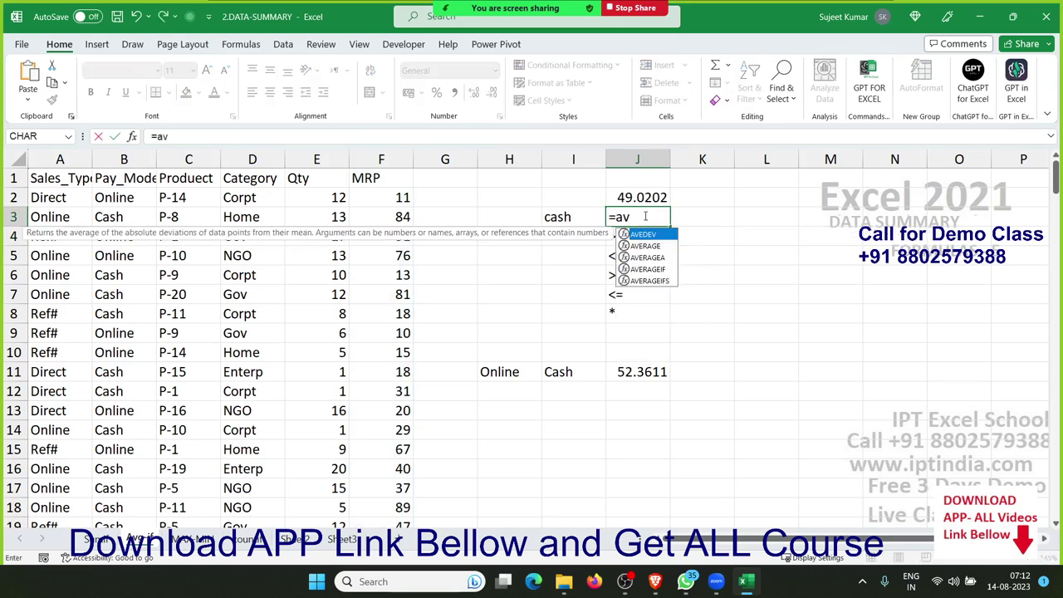
key("Down")
key("Down")
key("Down")
key("Tab")
key("Left")
key("Left")
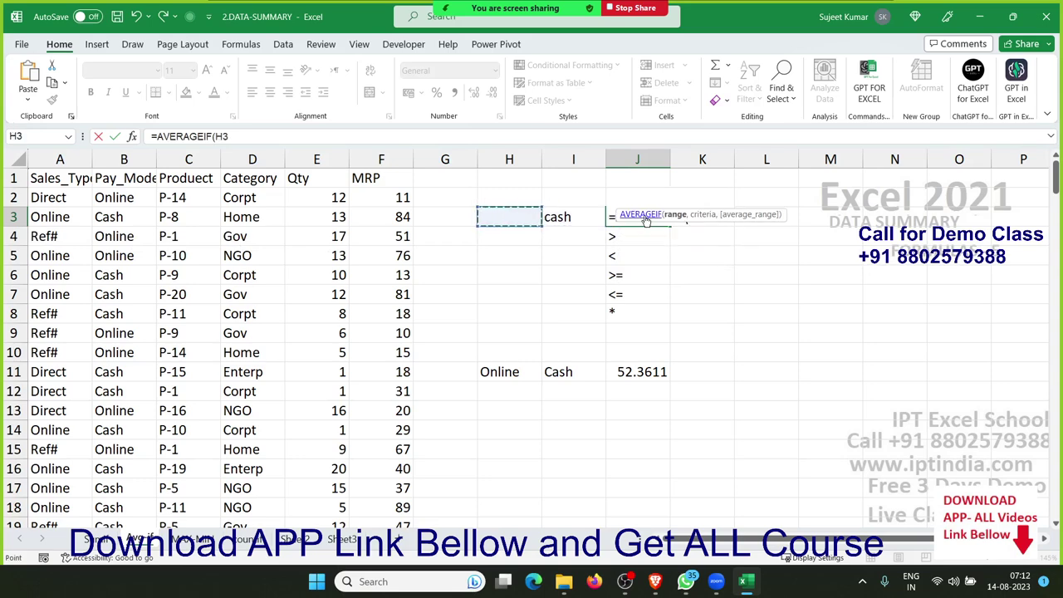
key("Left")
key("Left")
key("Left")
key("Left")
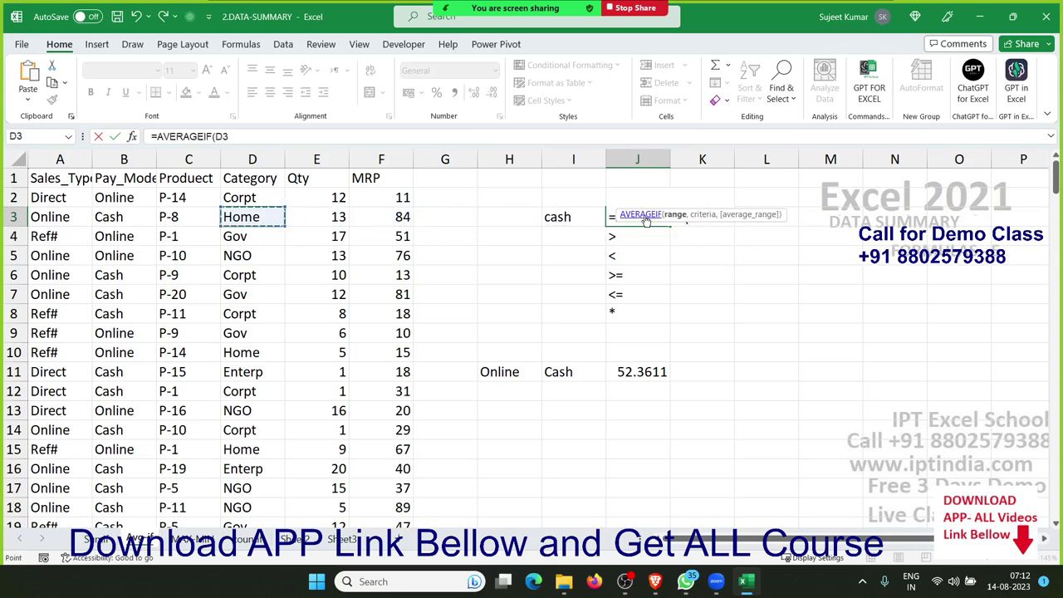
key("Left")
key("Left")
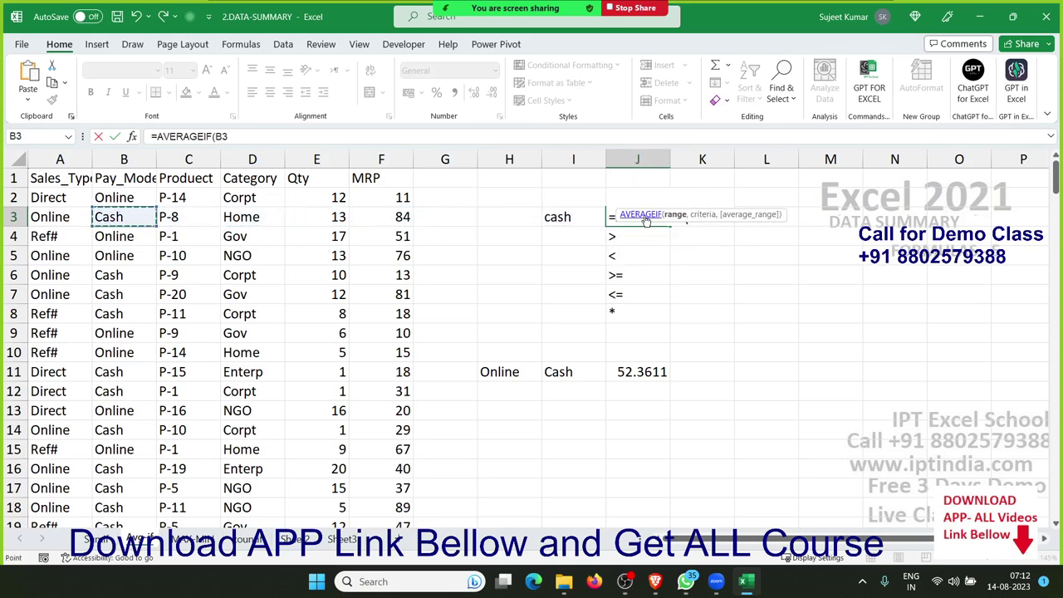
key("ctrl+space")
type(",")
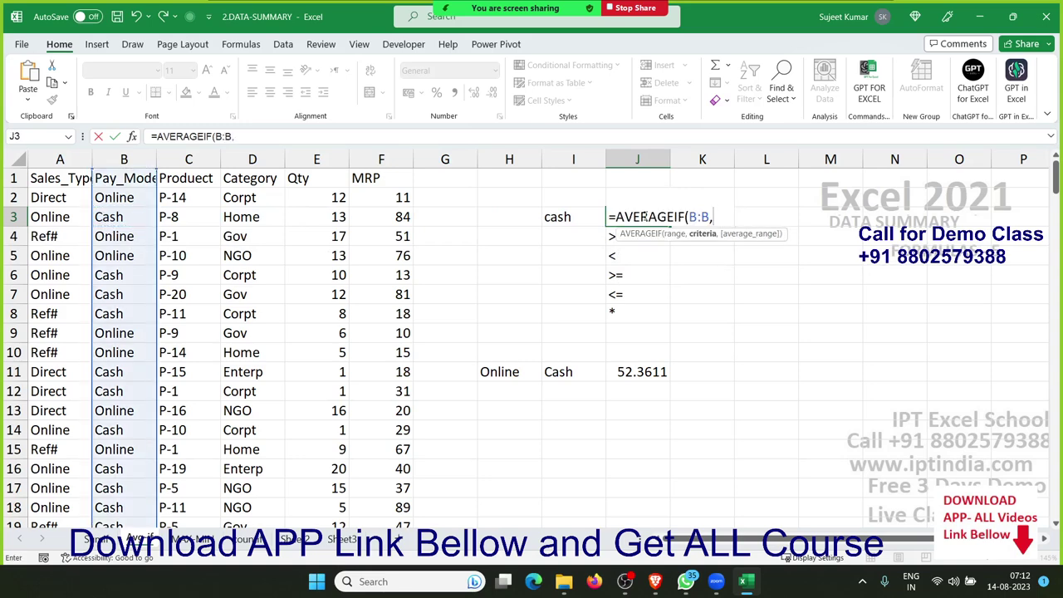
- Finish J3 with criterion I3 and average range F:F, returning 48.84
key("Left")
type(",")
key("Left")
key("Left")
key("Left")
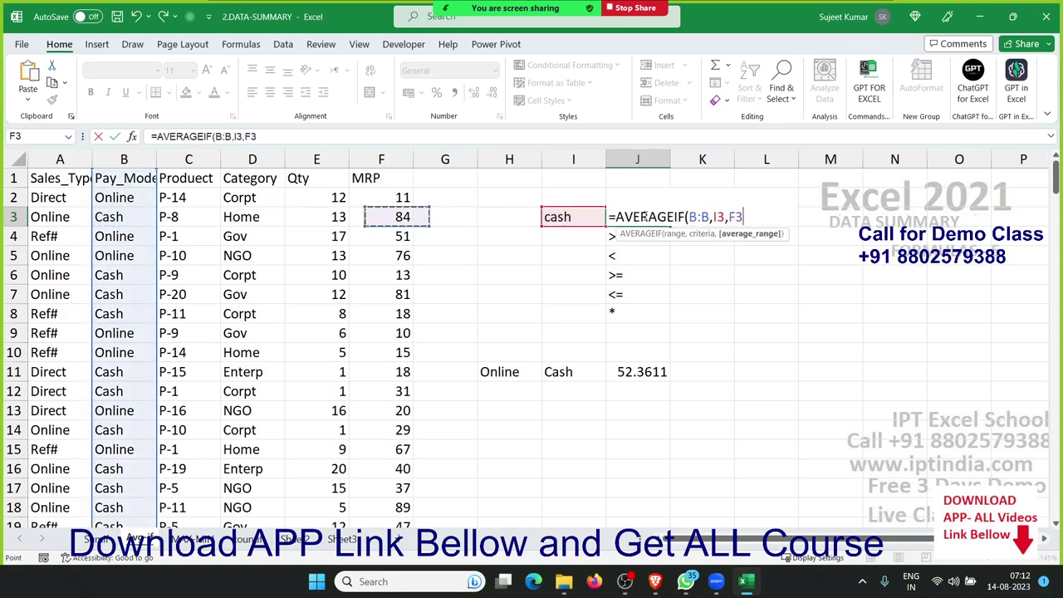
key("Left")
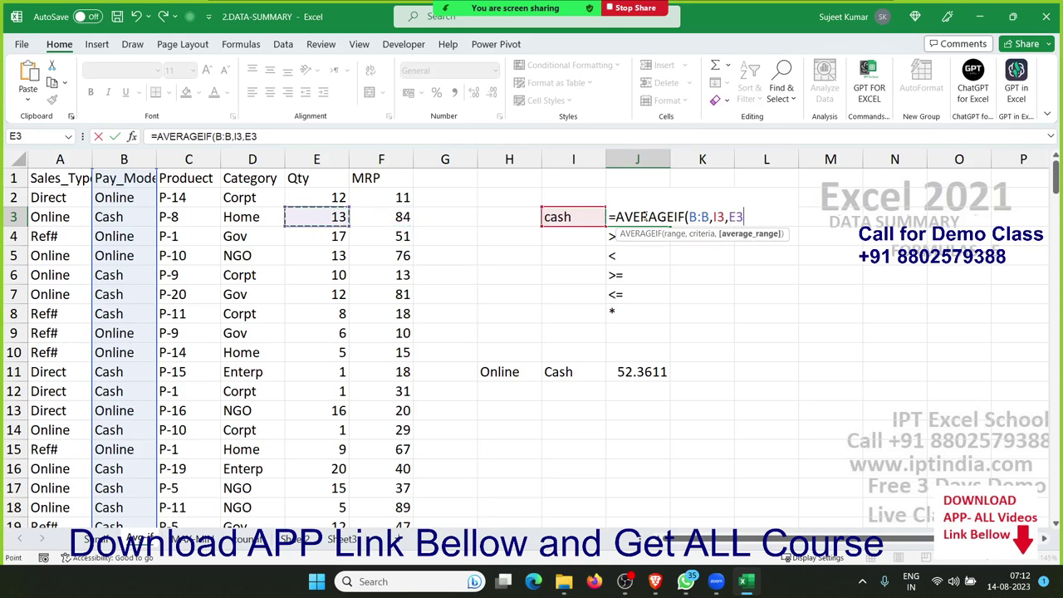
key("Right")
key("ctrl+space")
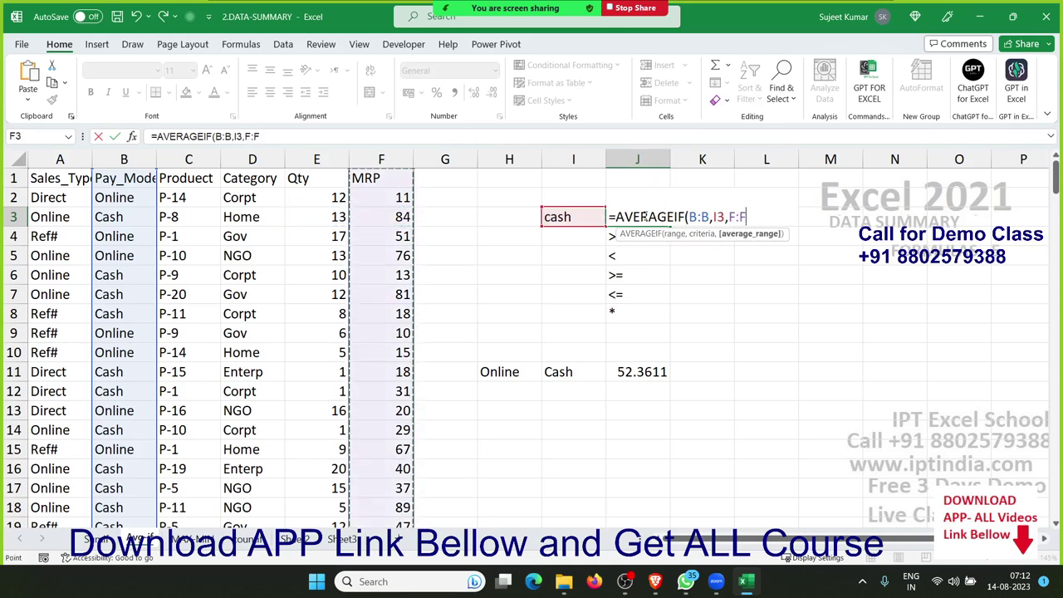
key("Return")
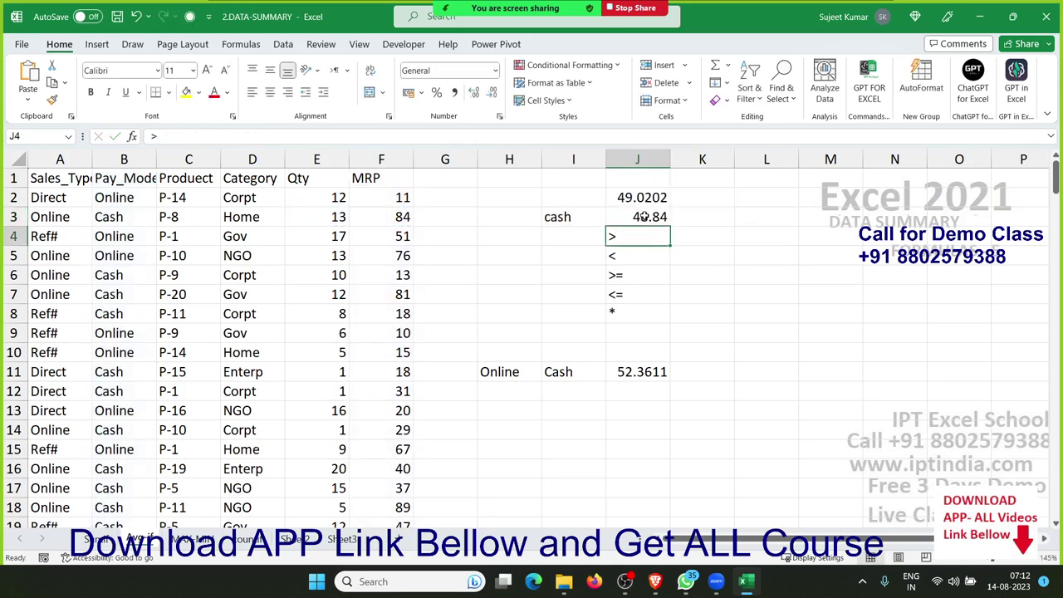
- Enter the criterion >10 in J4 and start an AVERAGEIF formula in K4
type(">")
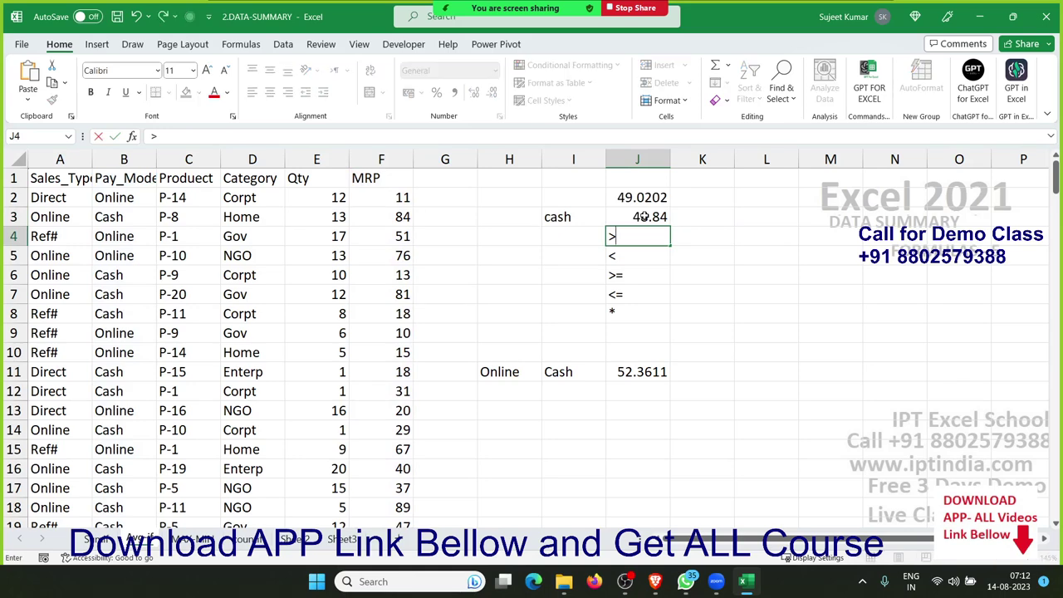
type("10")
key("Tab")
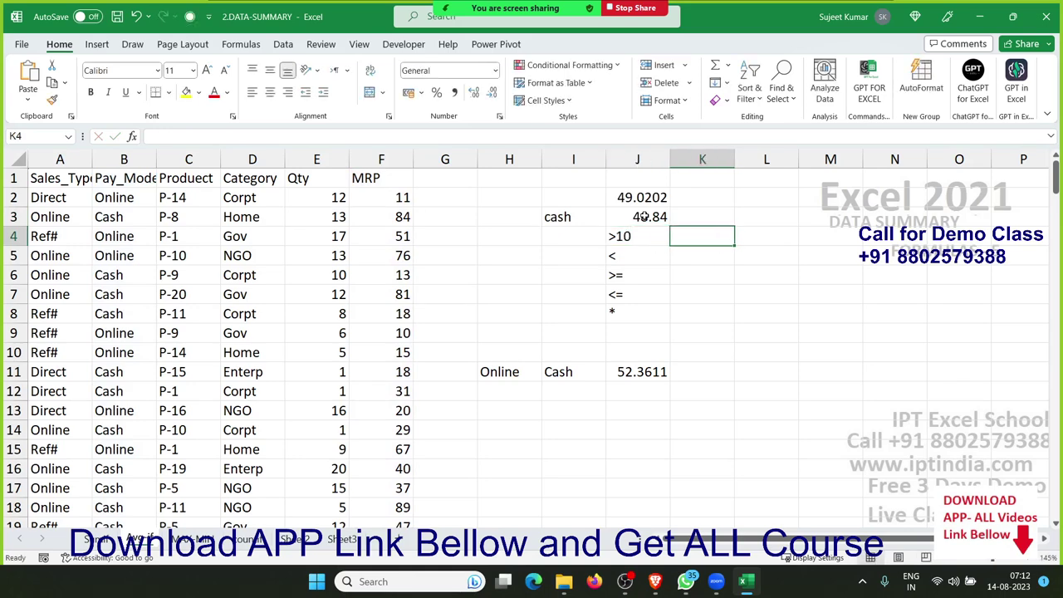
type("=")
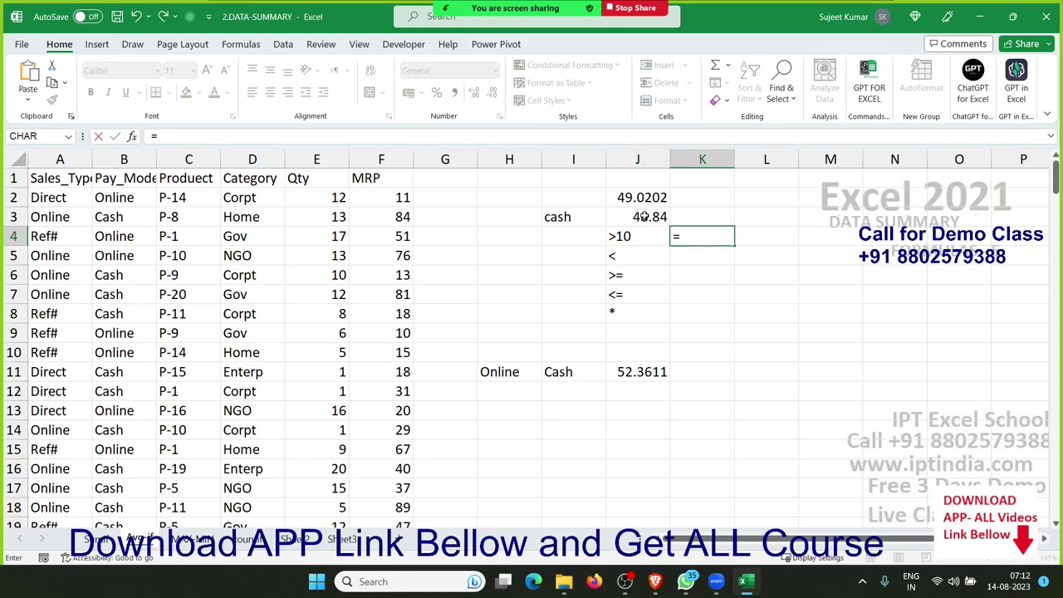
type("av")
key("Down")
key("Down")
key("Down")
key("Tab")
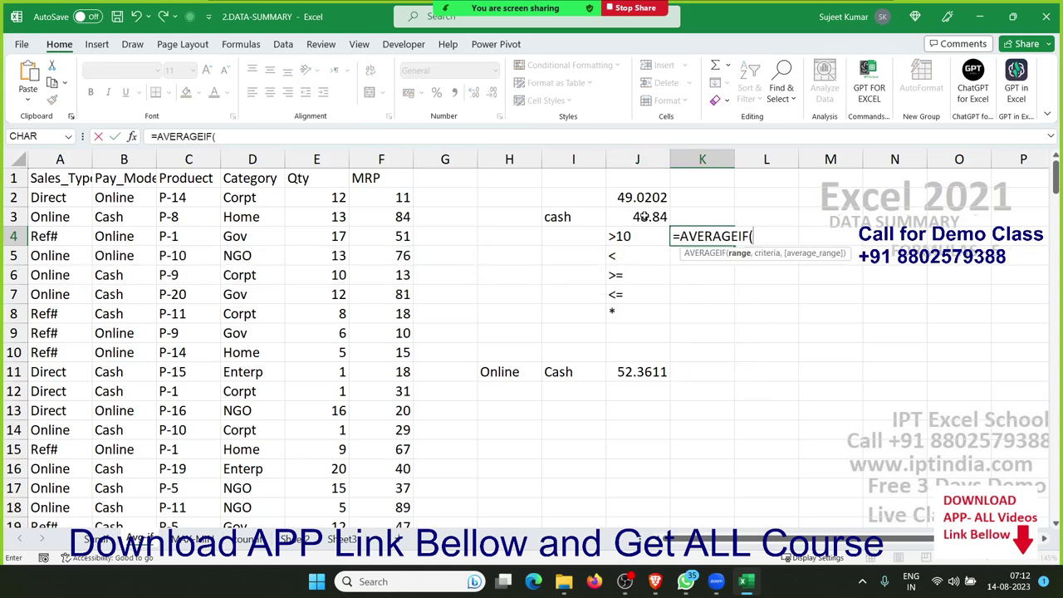
- Complete K4 as =AVERAGEIF(E:E,J4,F4), averaging MRP for Qty above 10 to 50.717
key("Left")
key("Left")
key("Left")
key("Left")
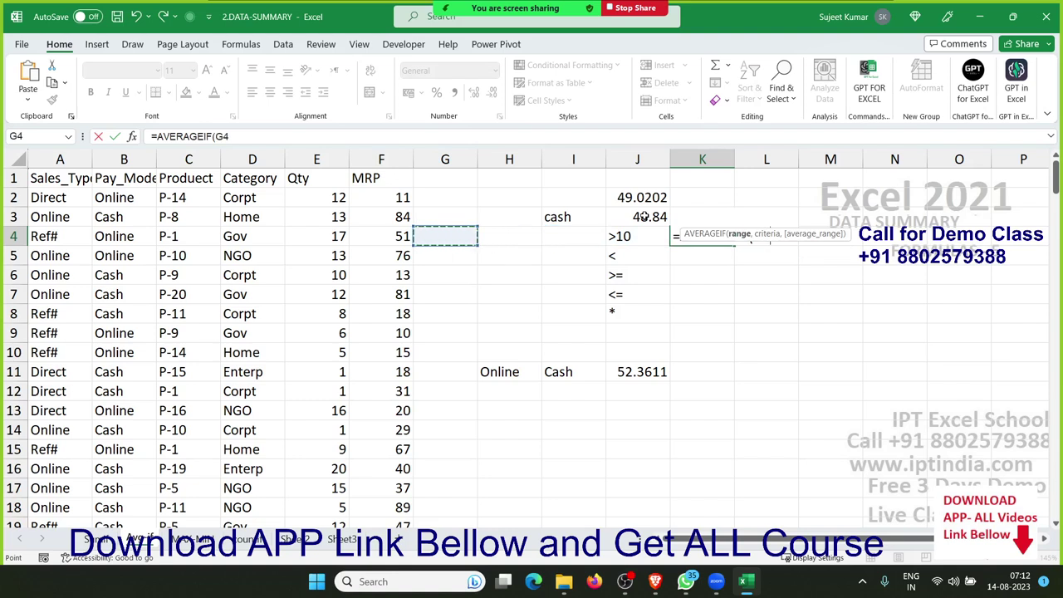
key("Left")
key("Left")
key("Right")
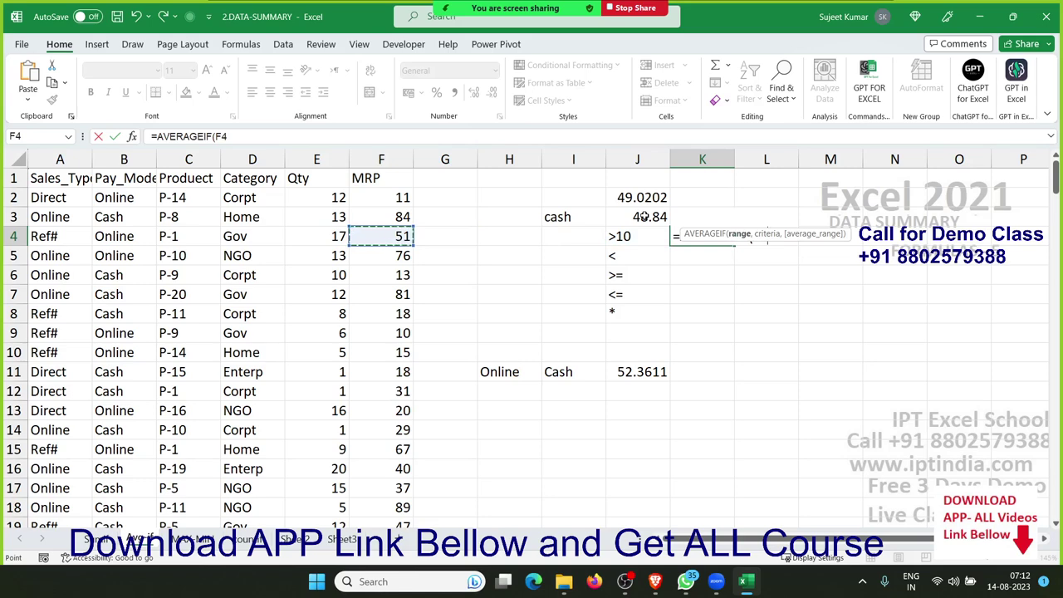
key("Left")
key("ctrl+space")
type(",")
key("Left")
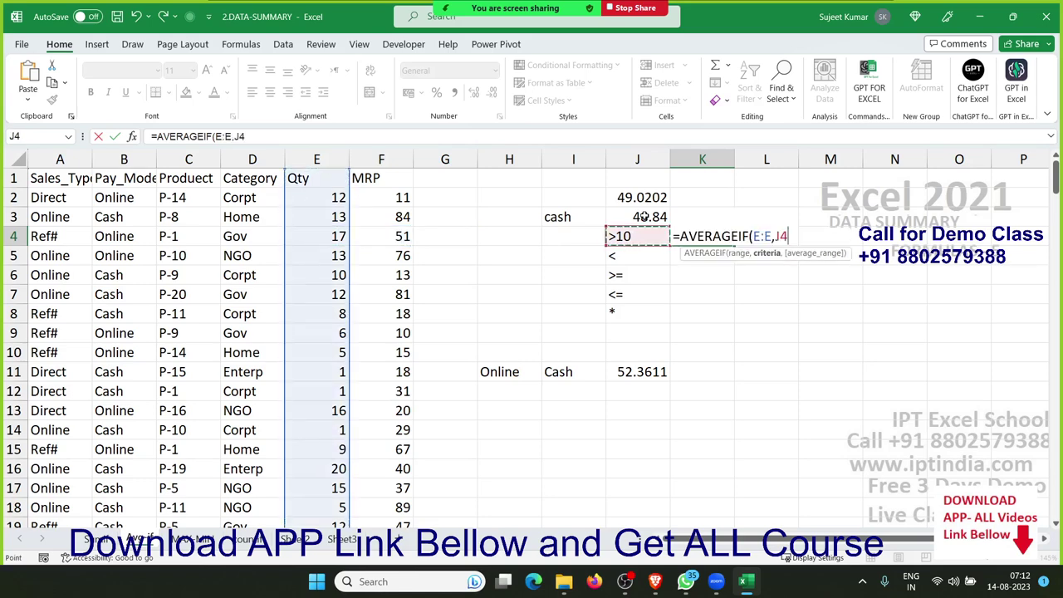
type(",")
key("Left")
key("Left")
key("Left")
key("Left")
key("Left")
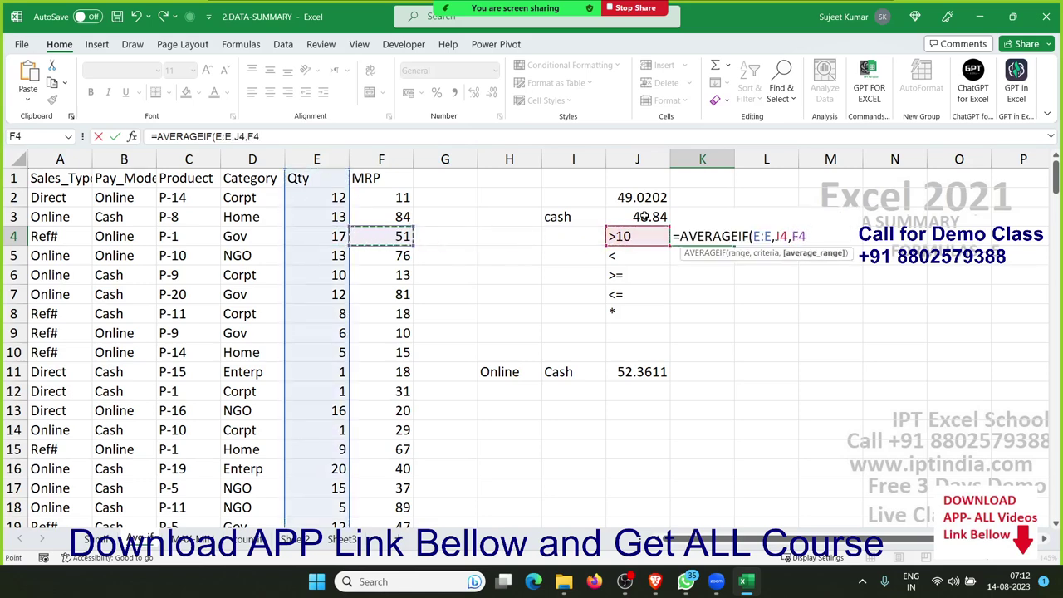
key("ctrl+space")
key("Return")
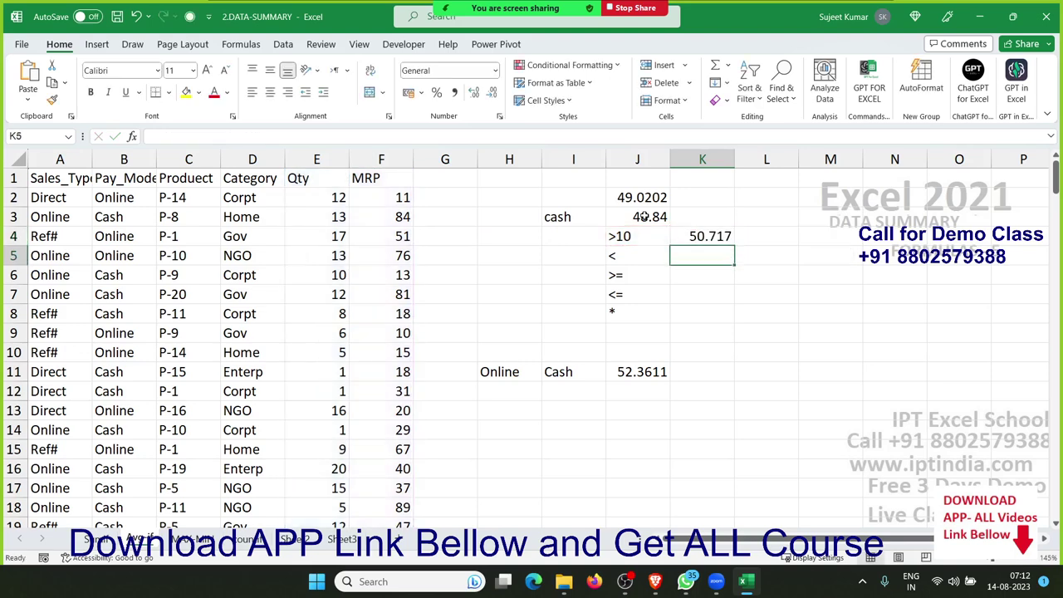
key("Left")
- Clear J11 and start =AVERAGEIFS with the whole MRP column F as average range
key("shift+Down")
key("shift+Down")
key("shift+Down")
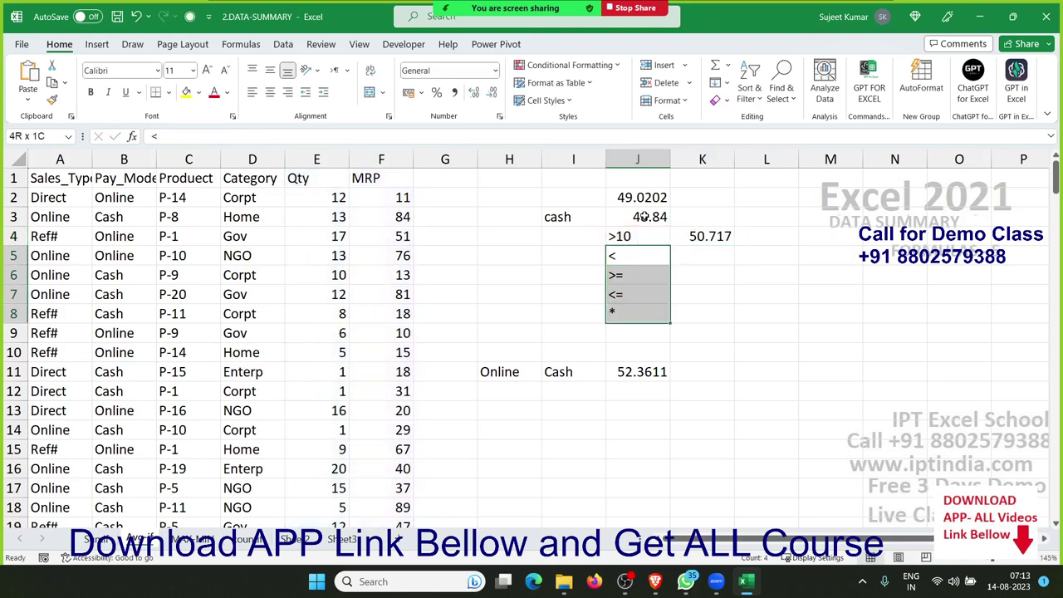
key("Down")
key("Down")
key("Down")
key("Down")
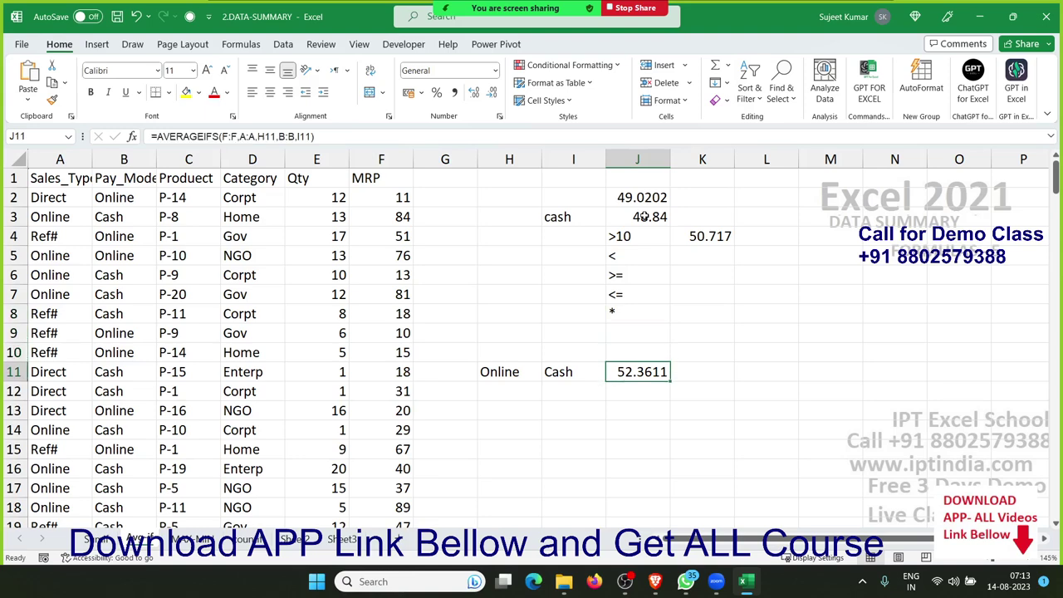
key("Delete")
key("Left")
key("Left")
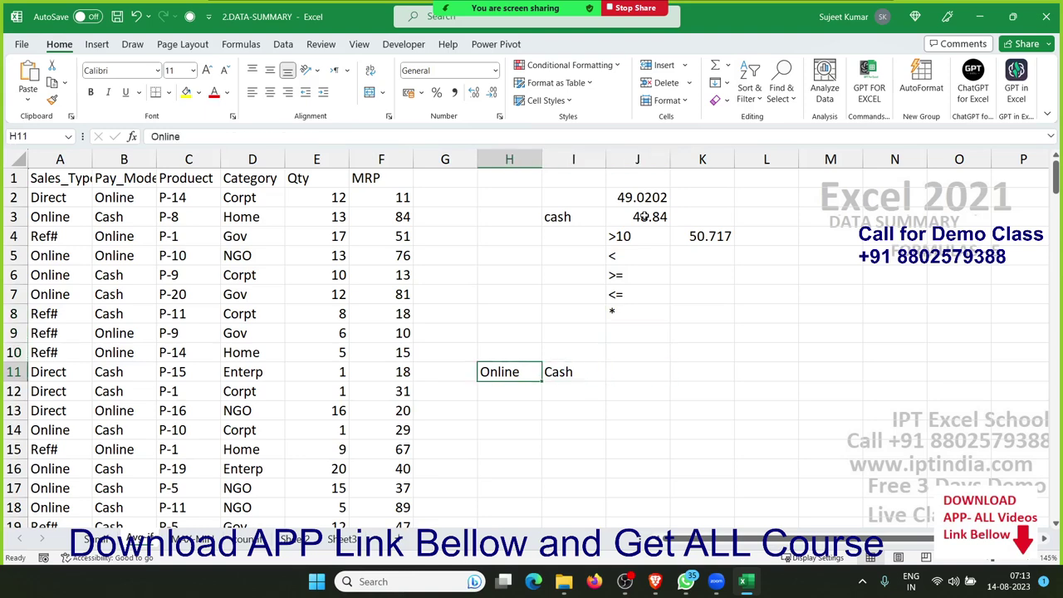
key("Right")
key("Right")
type("=")
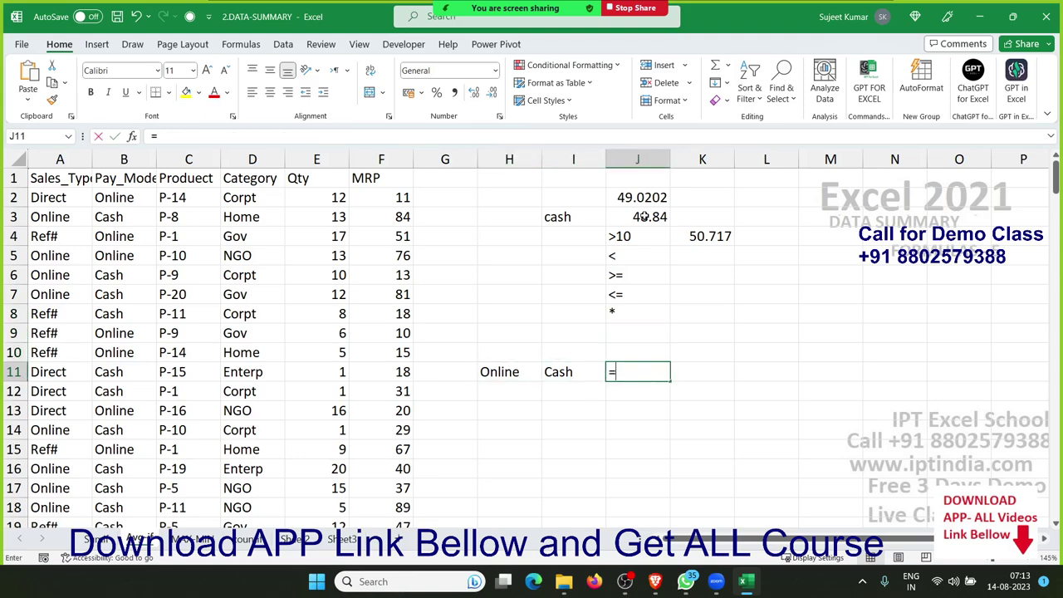
type("av")
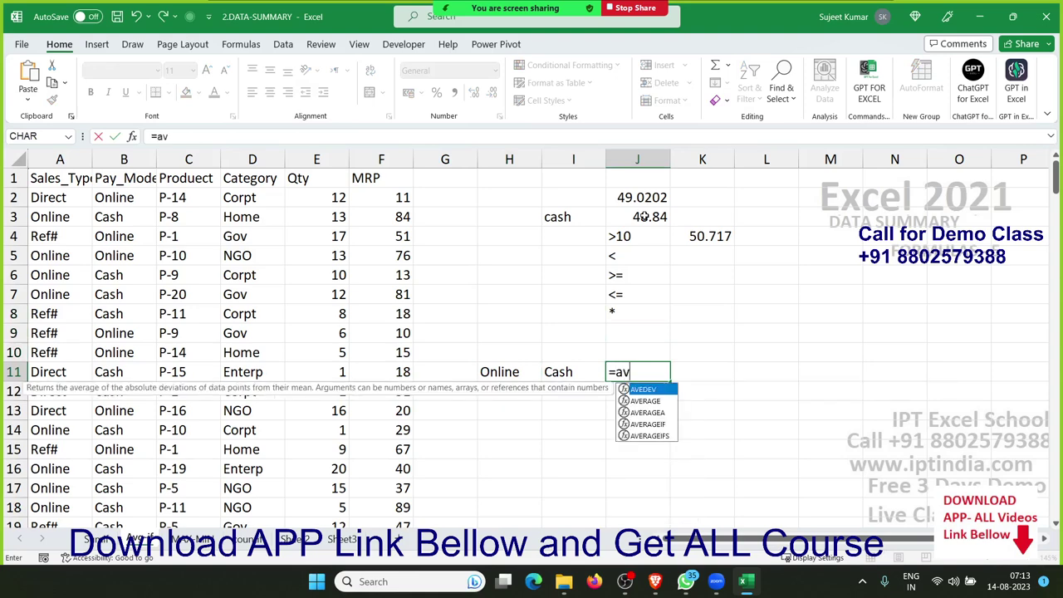
key("Down")
key("Down")
key("Down")
key("Down")
key("Tab")
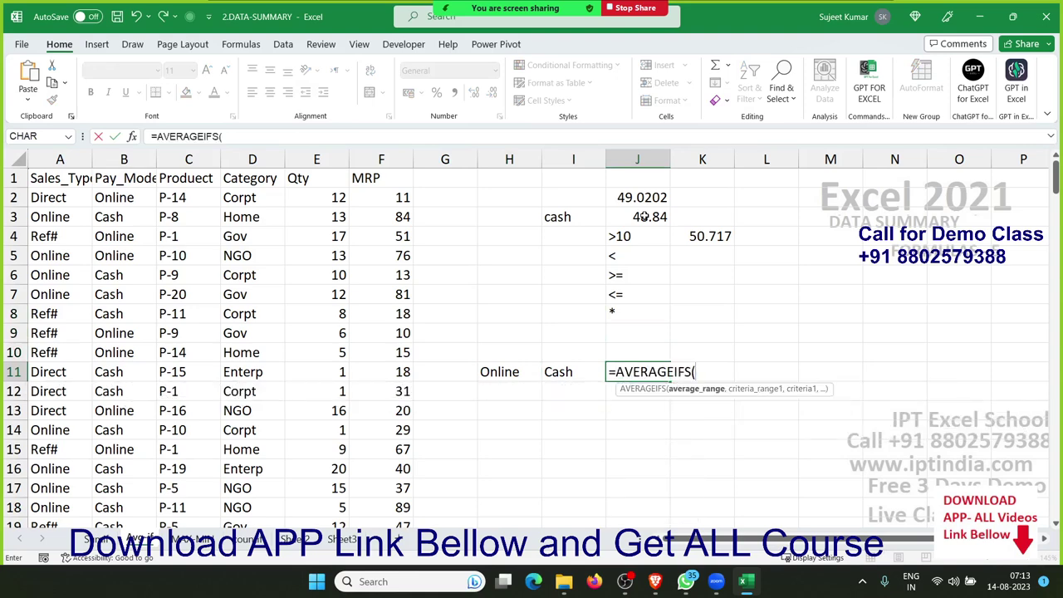
key("Left")
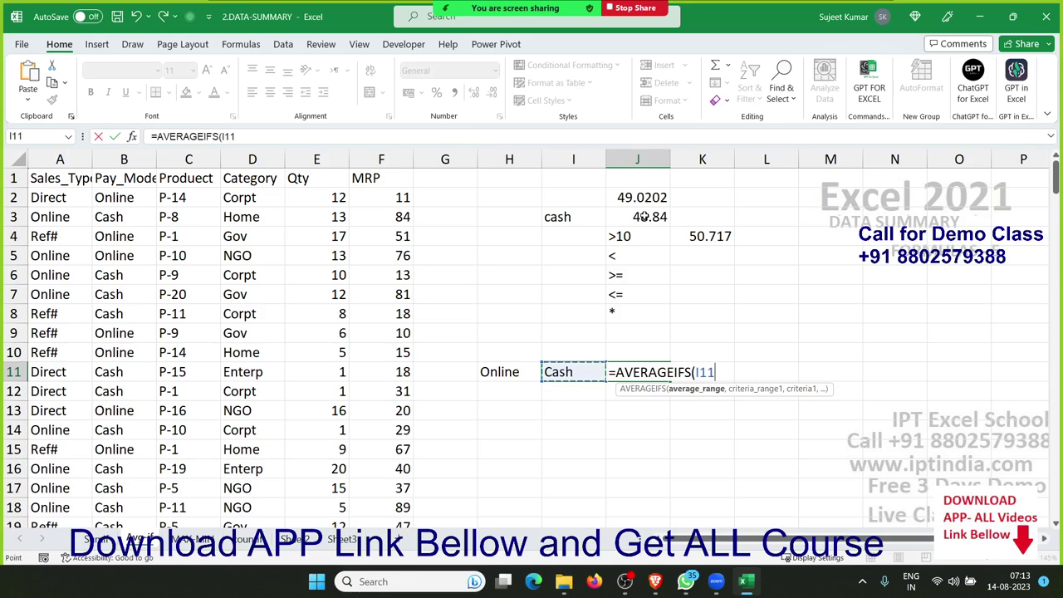
key("Left")
key("Left")
key("Left")
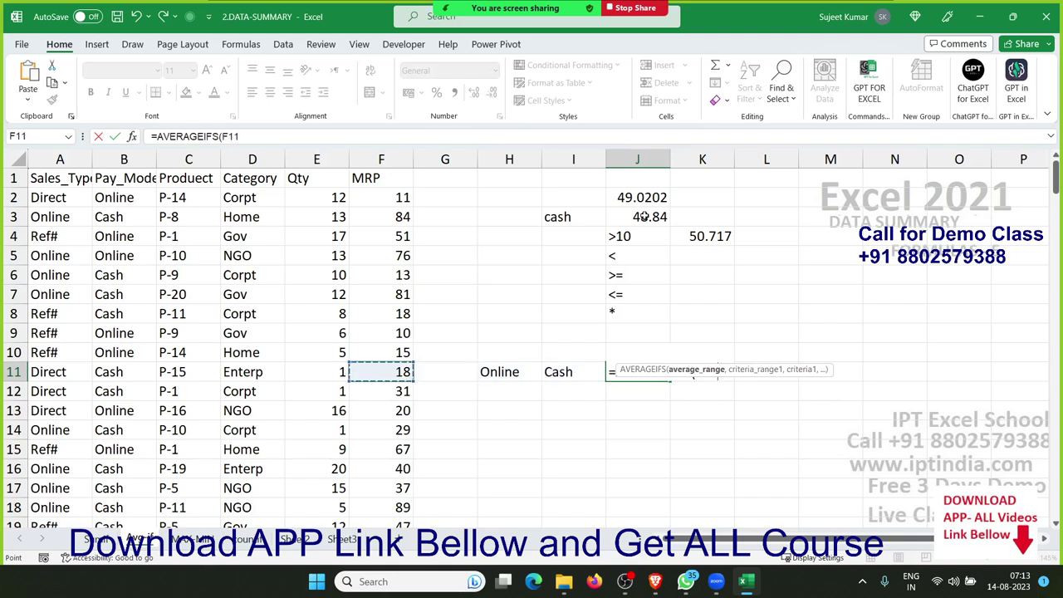
key("ctrl+space")
type(",")
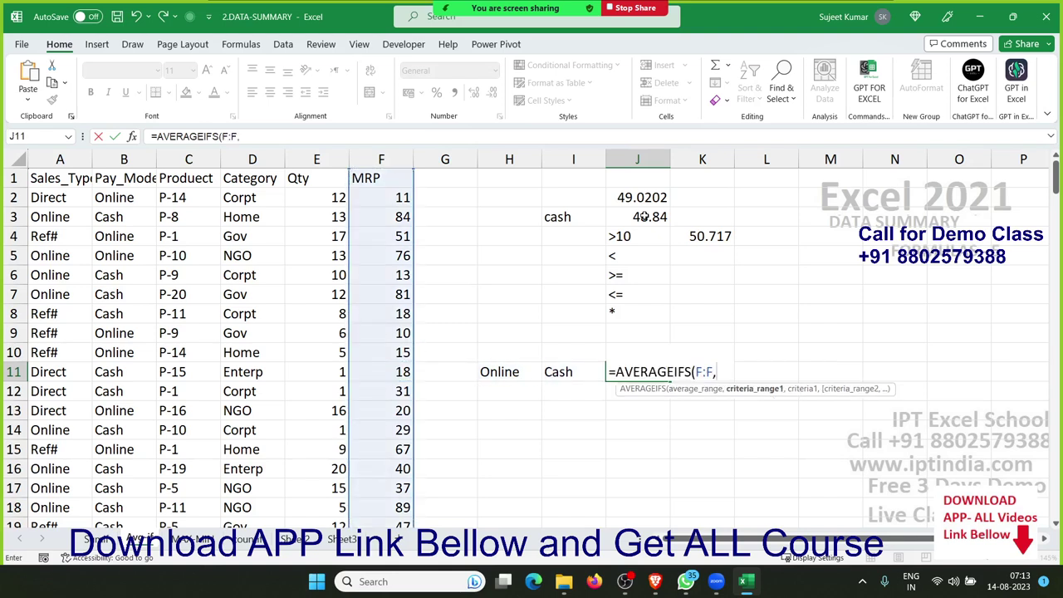
- Add criteria A:A/H11 and B:B/I11 to get 52.3611, then go to the MAX-MIN sheet
key("Left")
key("Left")
key("Left")
key("Left")
key("Left")
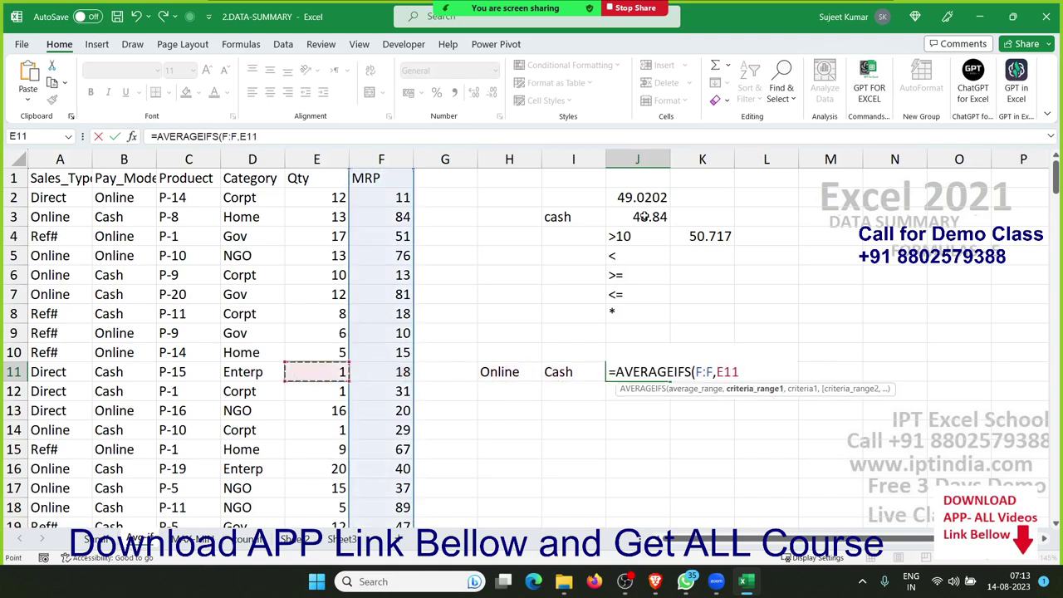
key("Left")
key("Left")
key("Left")
key("ctrl+space")
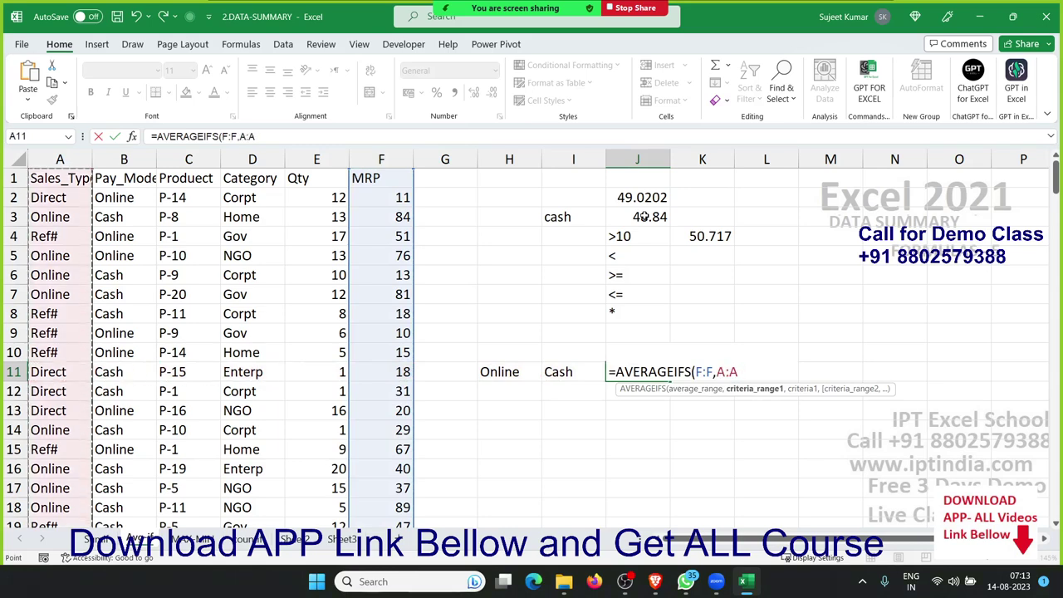
type(",")
key("Left")
key("Left")
type(",")
key("Left")
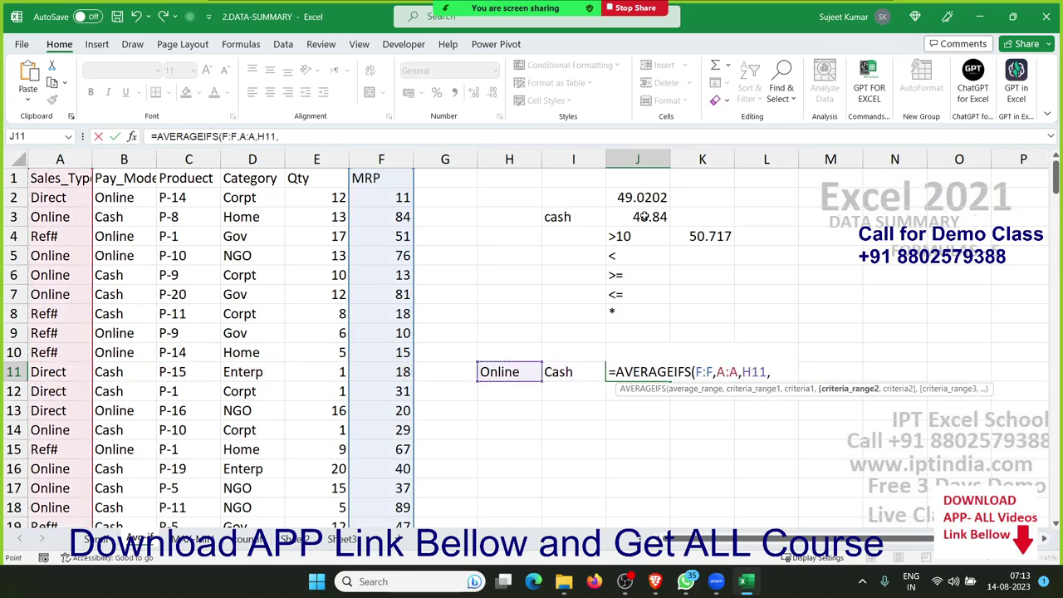
key("Left")
key("Left")
key("Left")
key("Left")
key("Left")
key("Left")
key("Left")
key("Left")
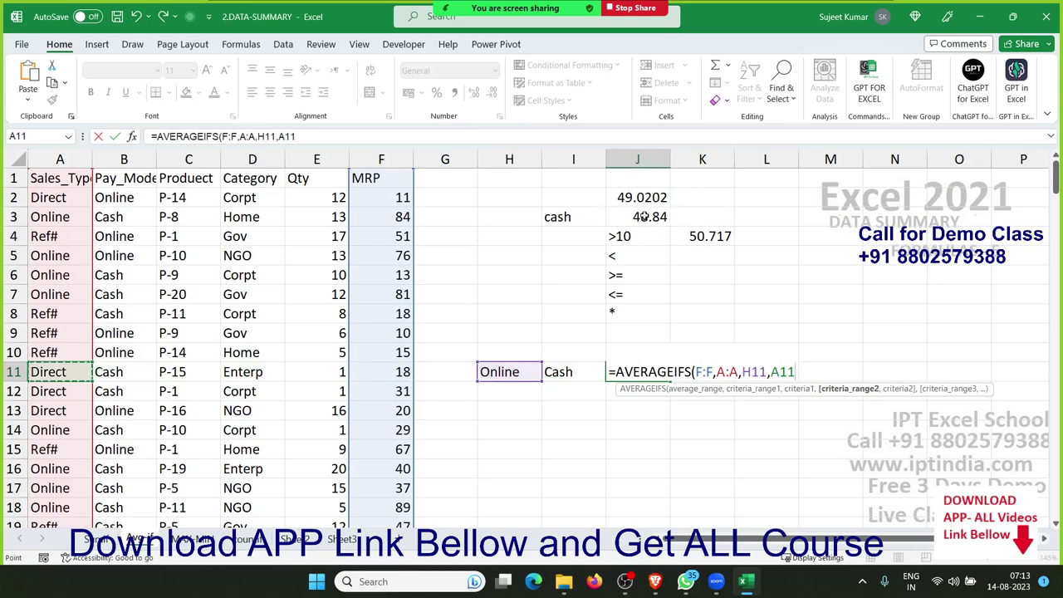
key("Right")
key("ctrl+space")
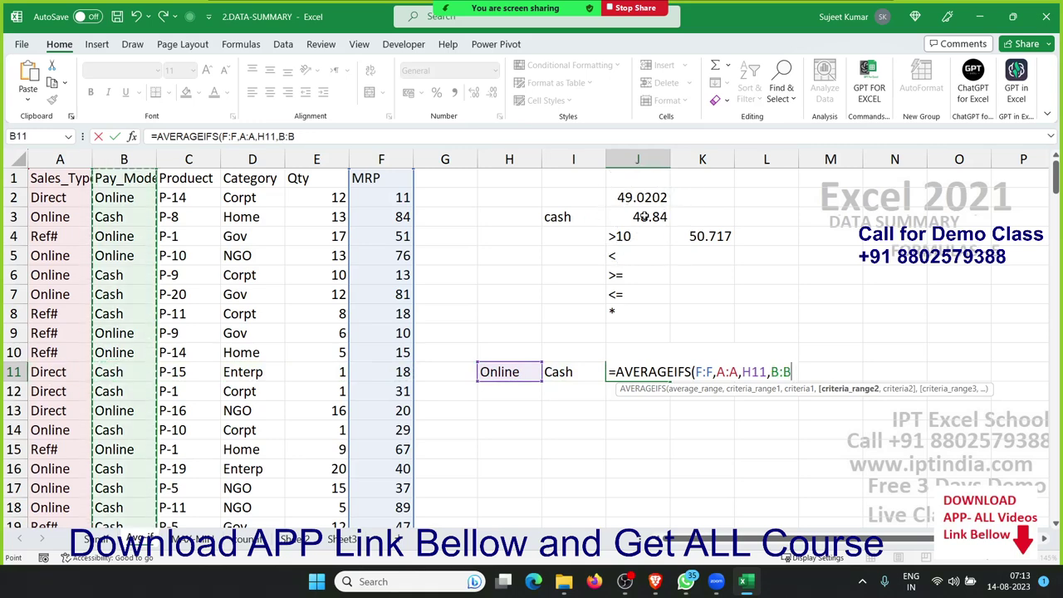
type(",")
key("Left")
key("Return")
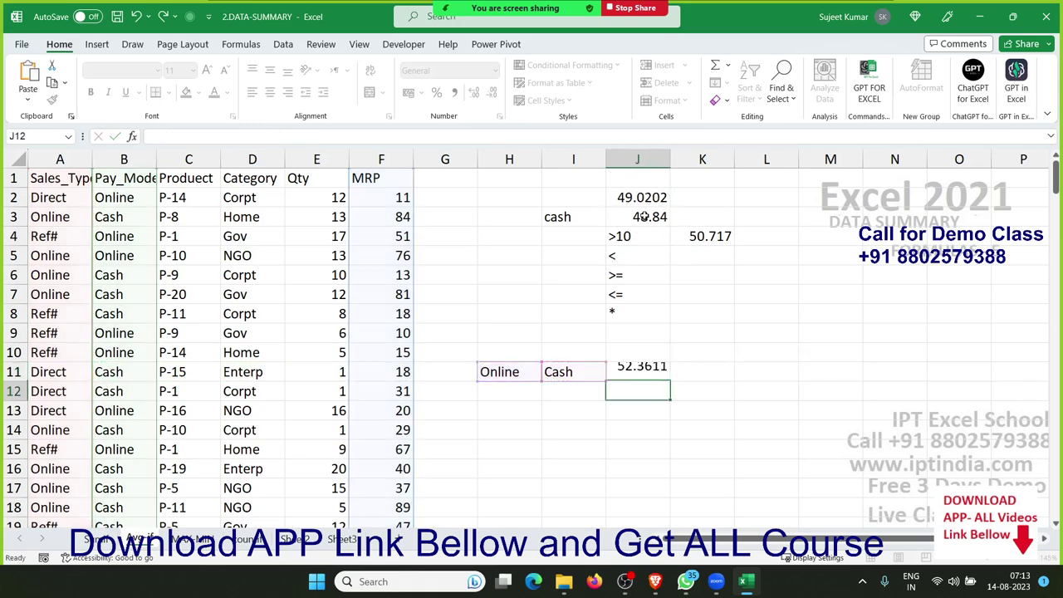
key("Up")
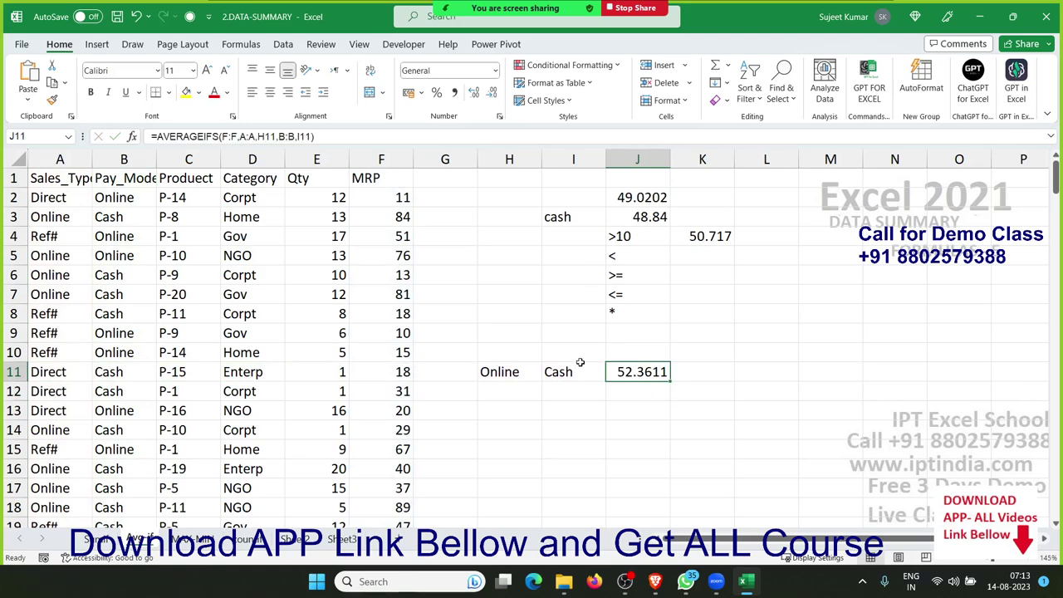
left_click(242, 542)
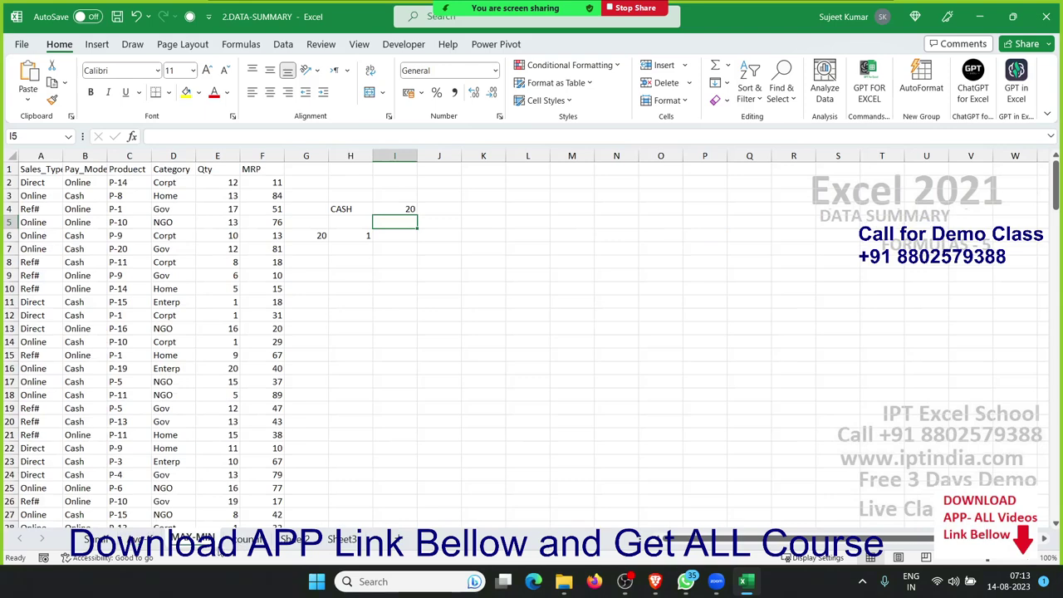
- Select the CASH maximum in I4 and begin retyping it as a MAXIFS formula
left_click(410, 302)
left_click(409, 211)
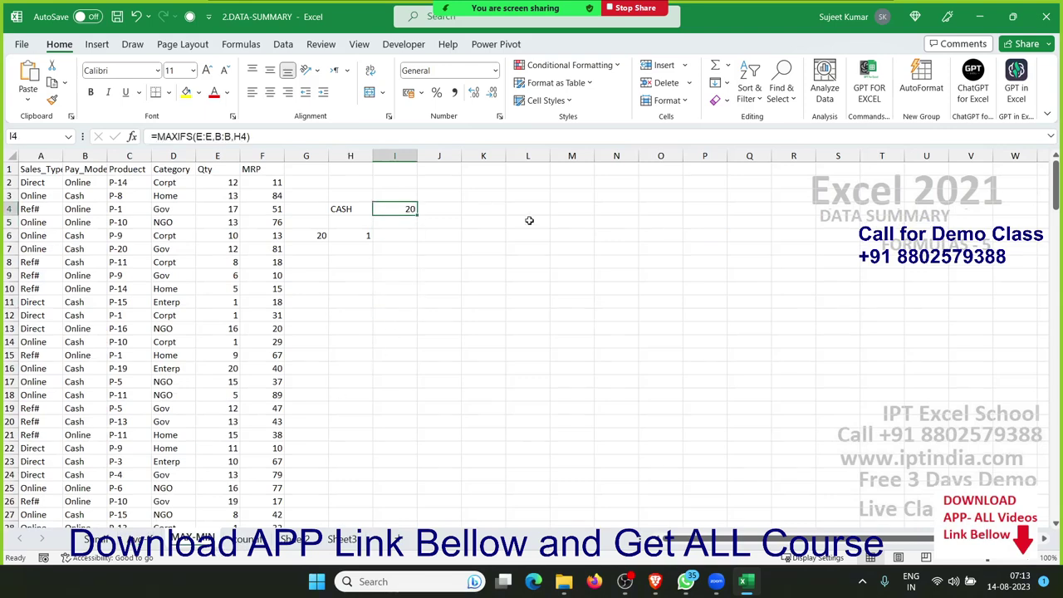
key("F2")
type("=ma")
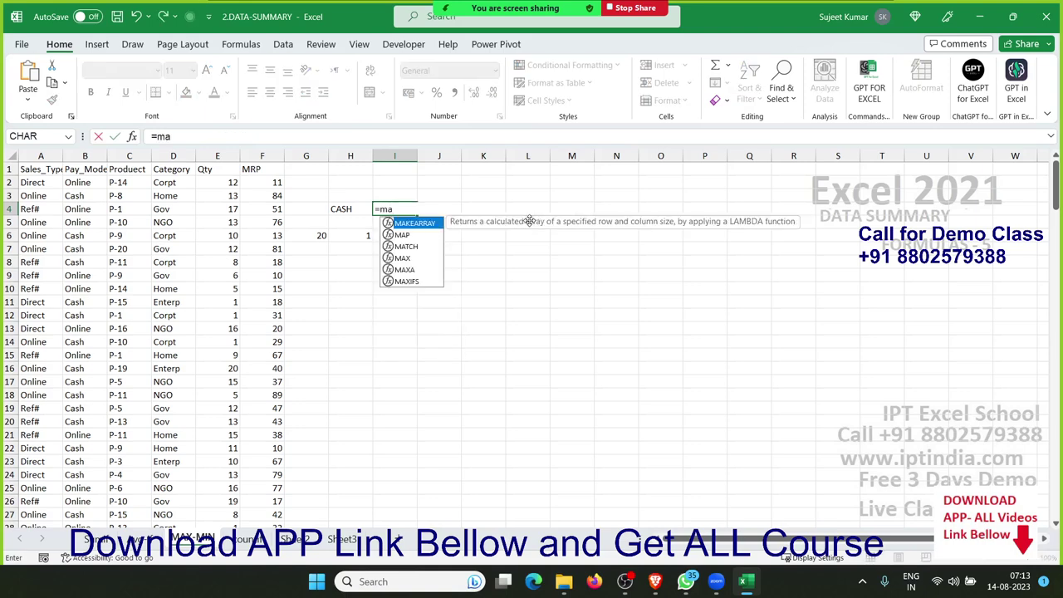
key("Down")
key("Down")
key("Down")
key("Down")
key("Tab")
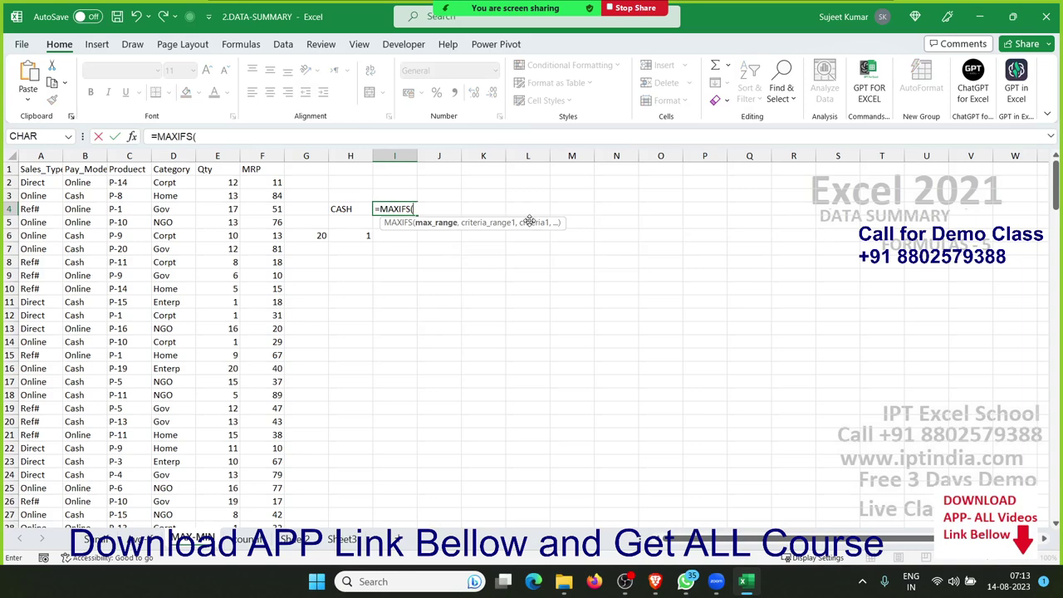
- Complete =MAXIFS(F:F,B:B,H4) in I4, returning 90 as the highest Cash MRP
key("Left")
key("Left")
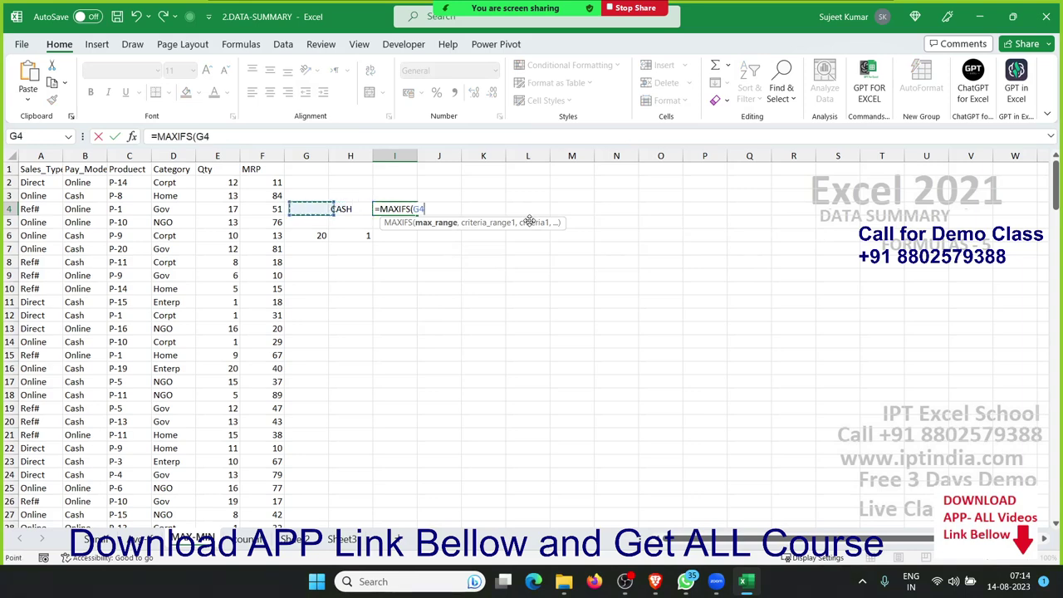
key("Left")
key("ctrl+space")
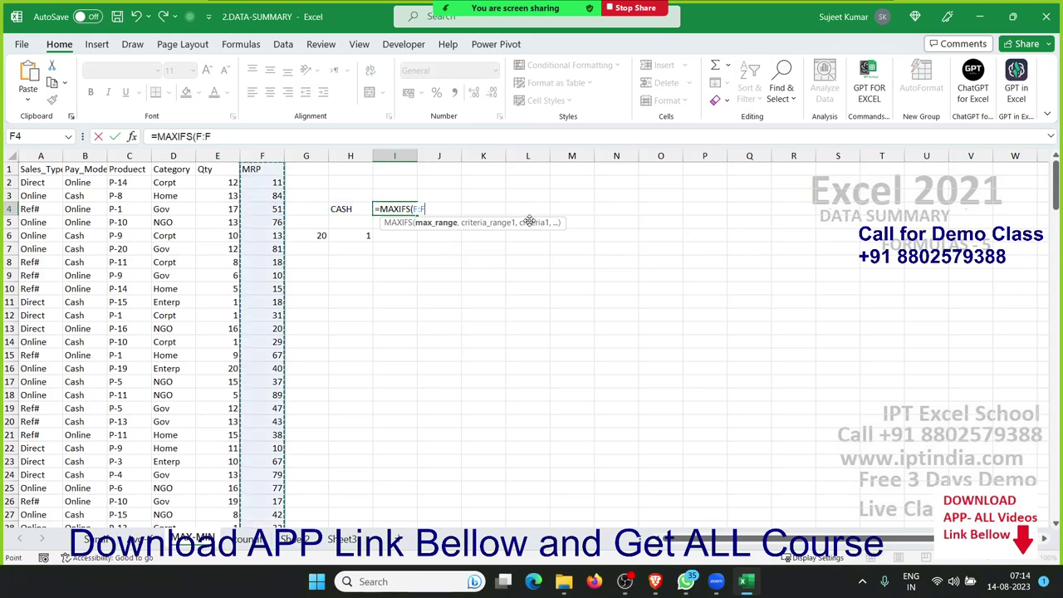
type(",")
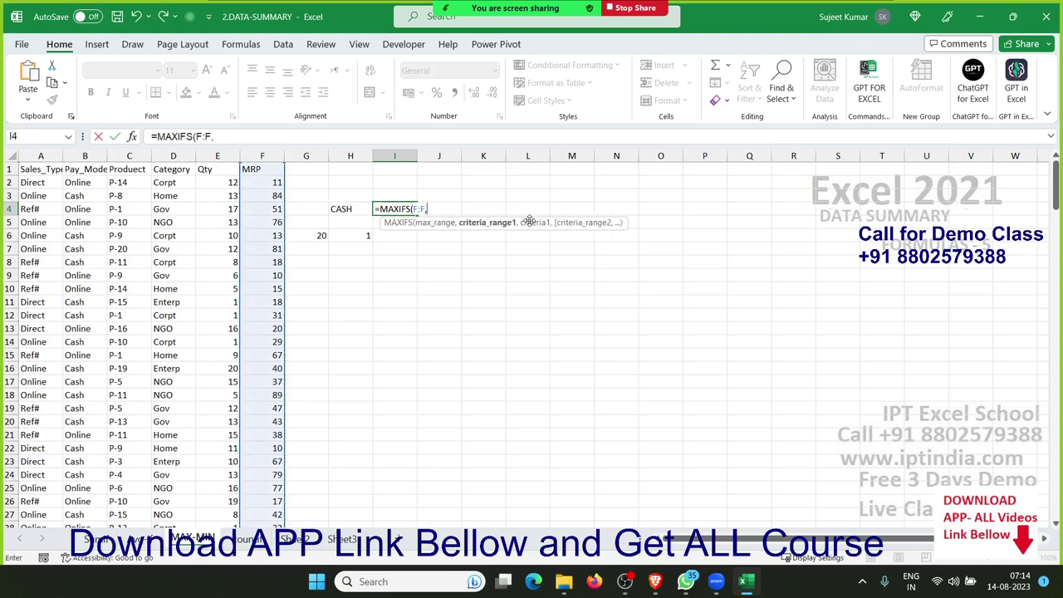
key("Left")
key("Left")
key("Left")
key("Left")
key("Left")
key("Left")
key("Left")
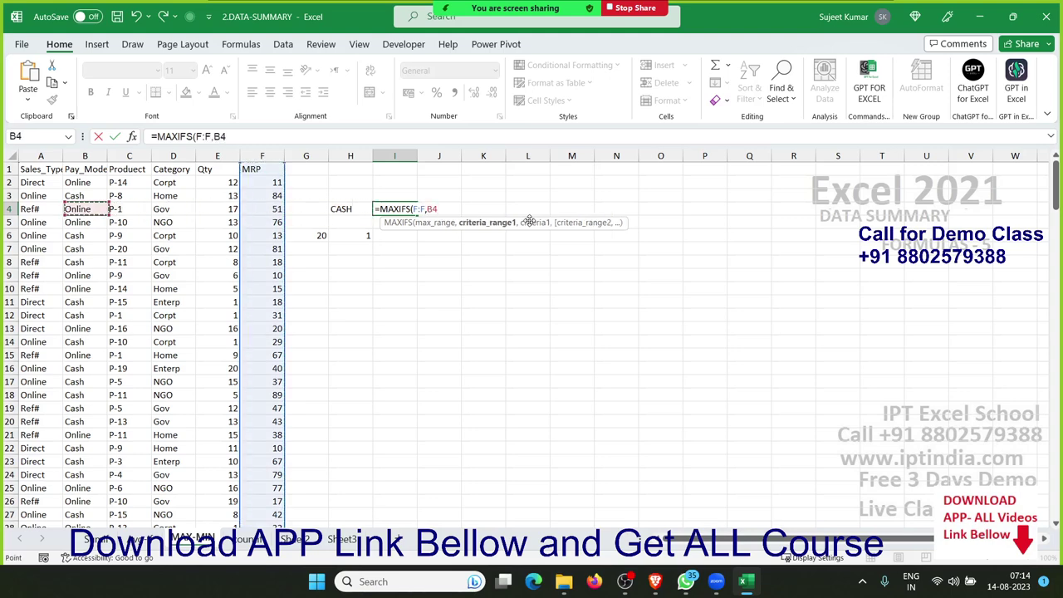
key("ctrl+space")
type(",")
key("Left")
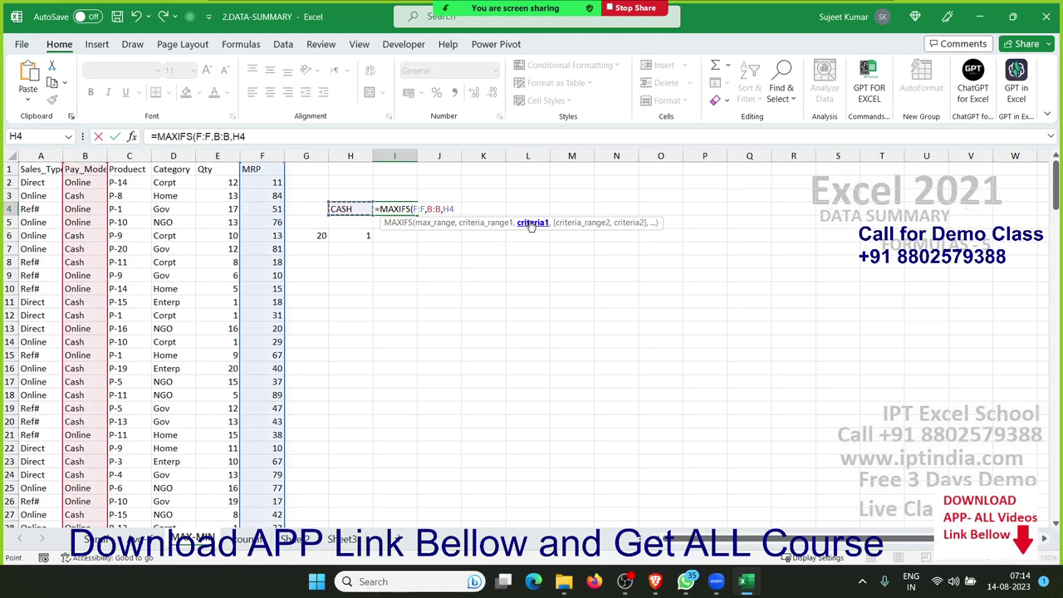
key("Return")
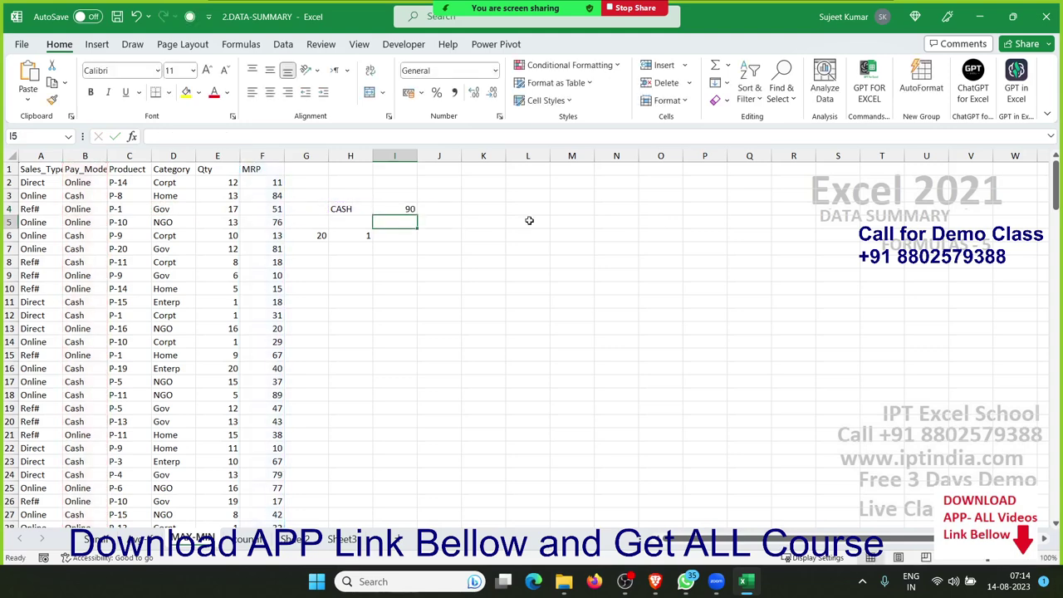
key("Up")
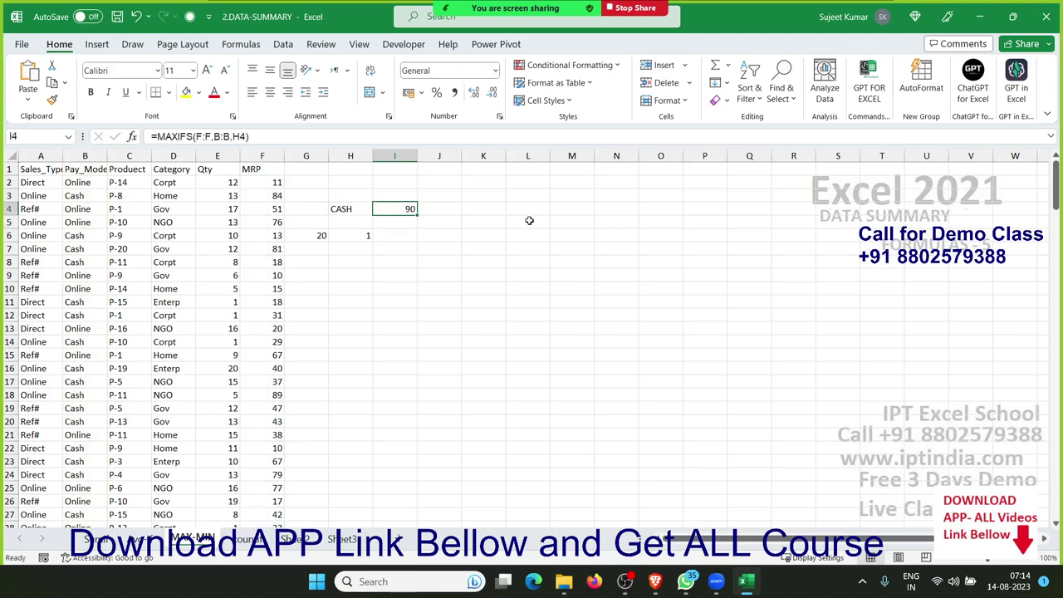
key("Right")
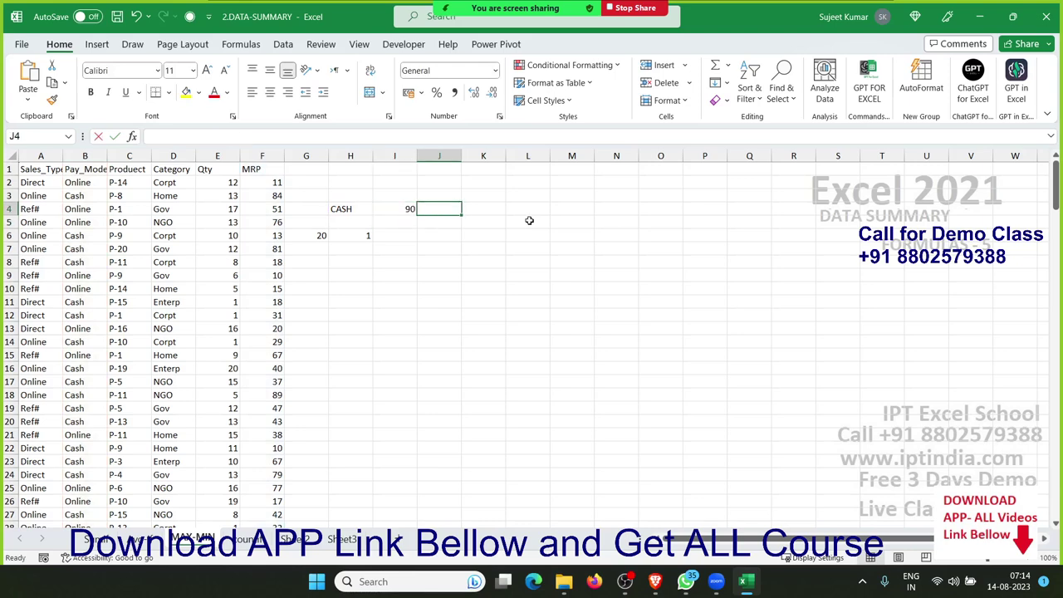
- Enter =MINIFS(F:F,B:B,H4) in J4 to get the lowest Cash-mode MRP, 10
type("=min")
key("Down")
key("Down")
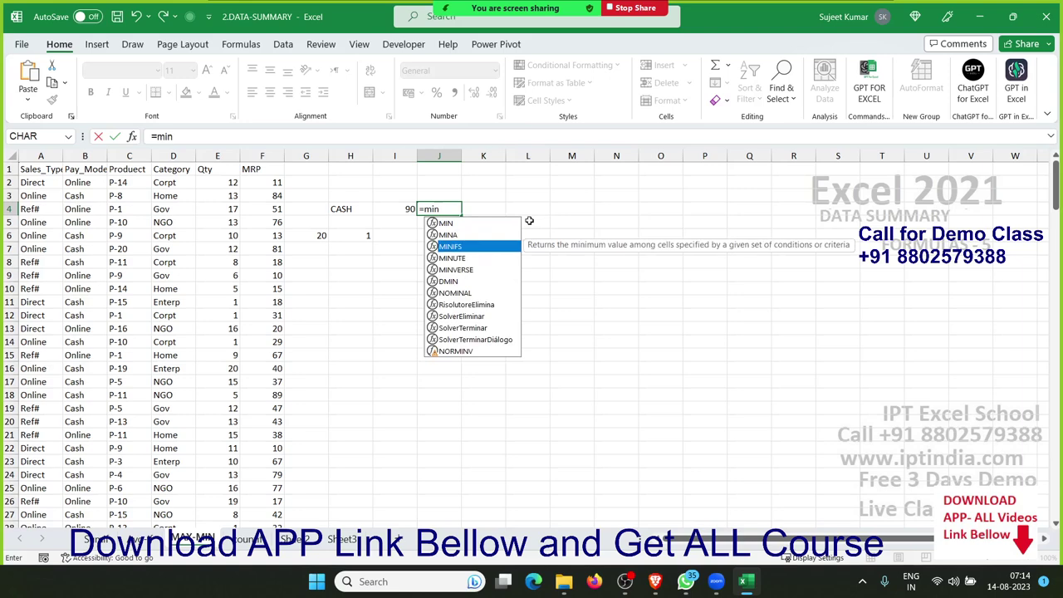
key("Tab")
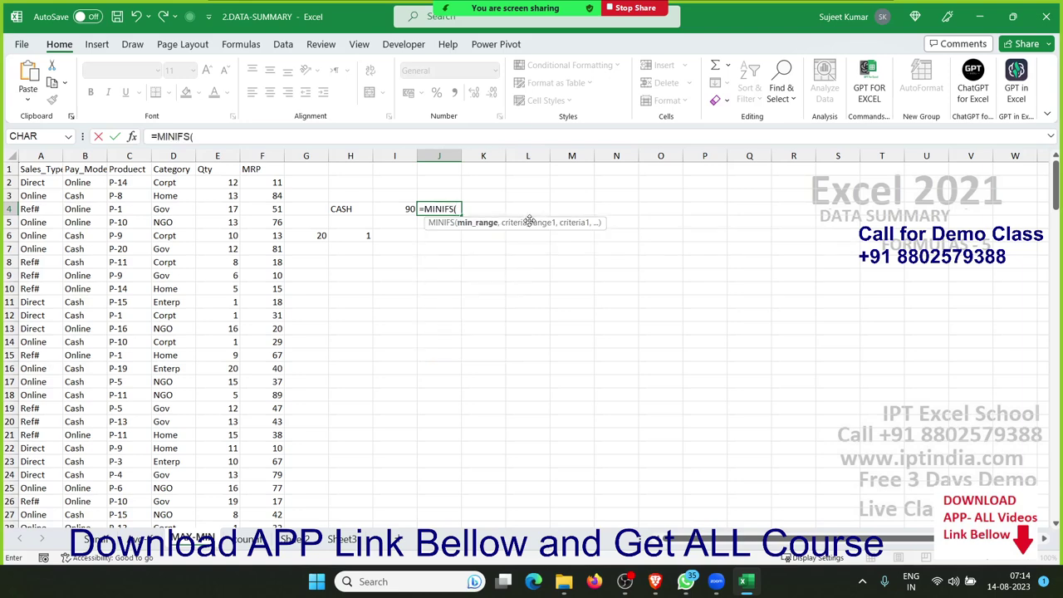
key("Left")
key("Left")
key("Left")
key("Left")
key("ctrl+space")
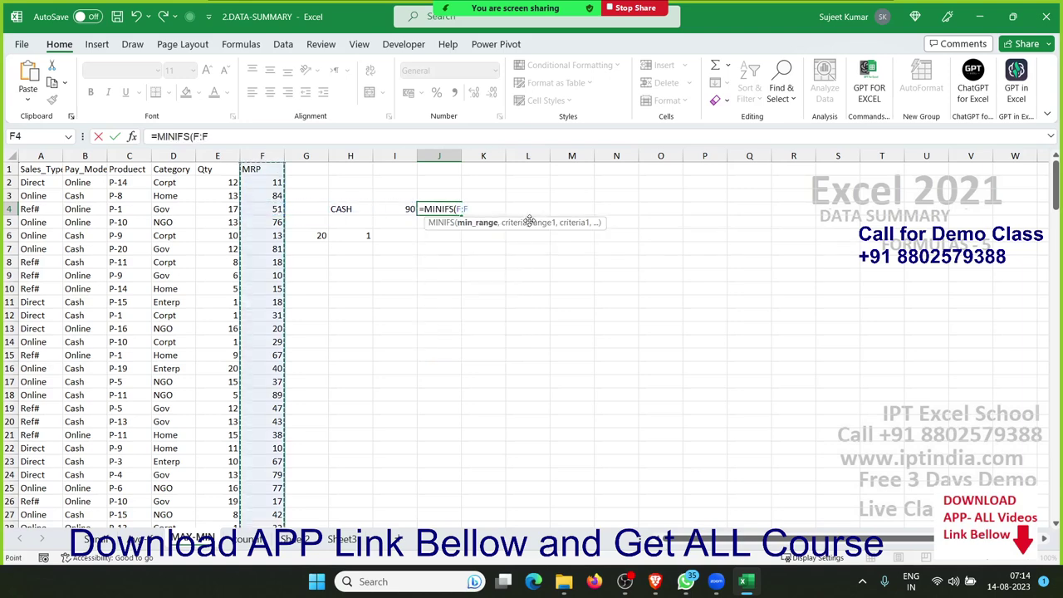
type(",")
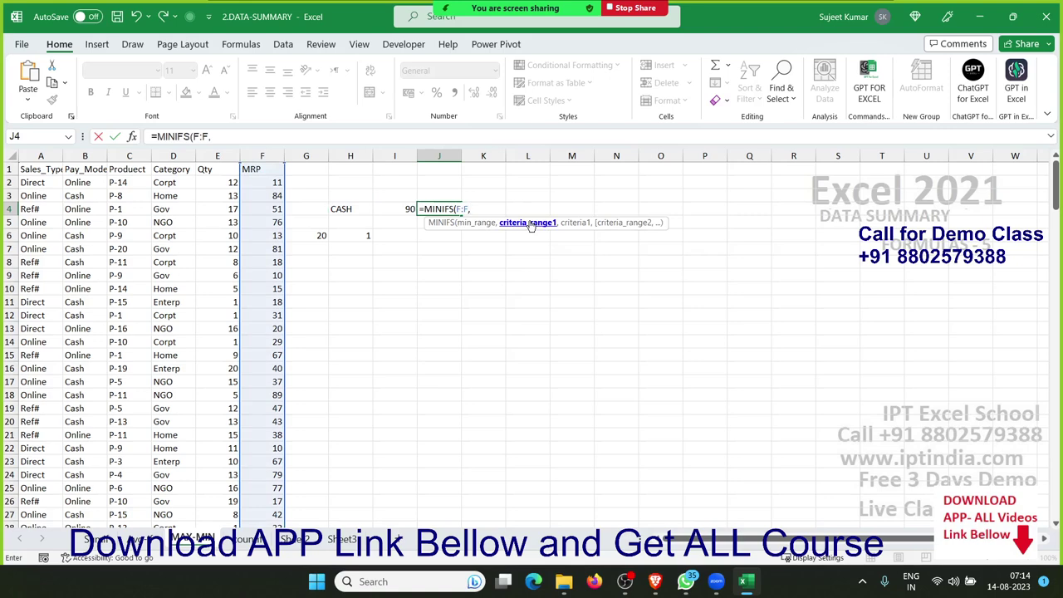
key("Left")
key("Left")
key("Left")
key("Left")
key("Left")
key("Left")
key("Left")
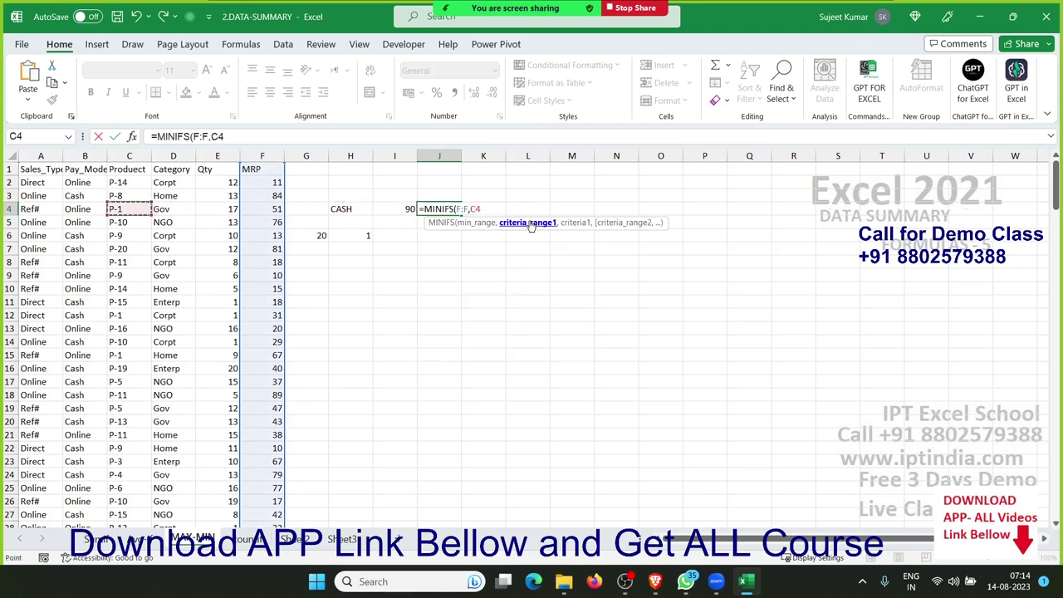
key("Left")
key("ctrl+space")
type(",")
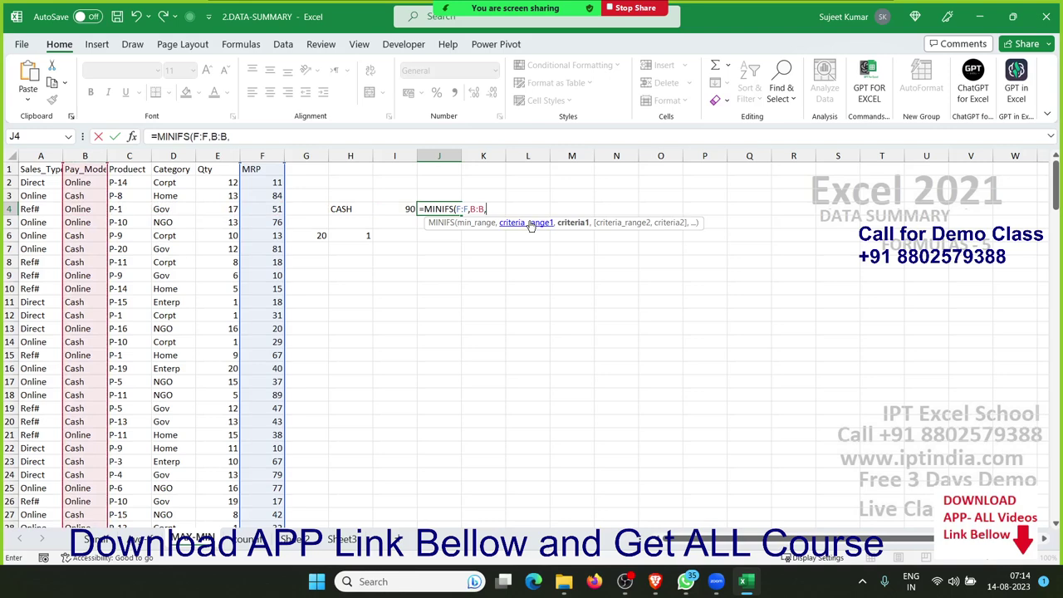
key("Left")
key("Left")
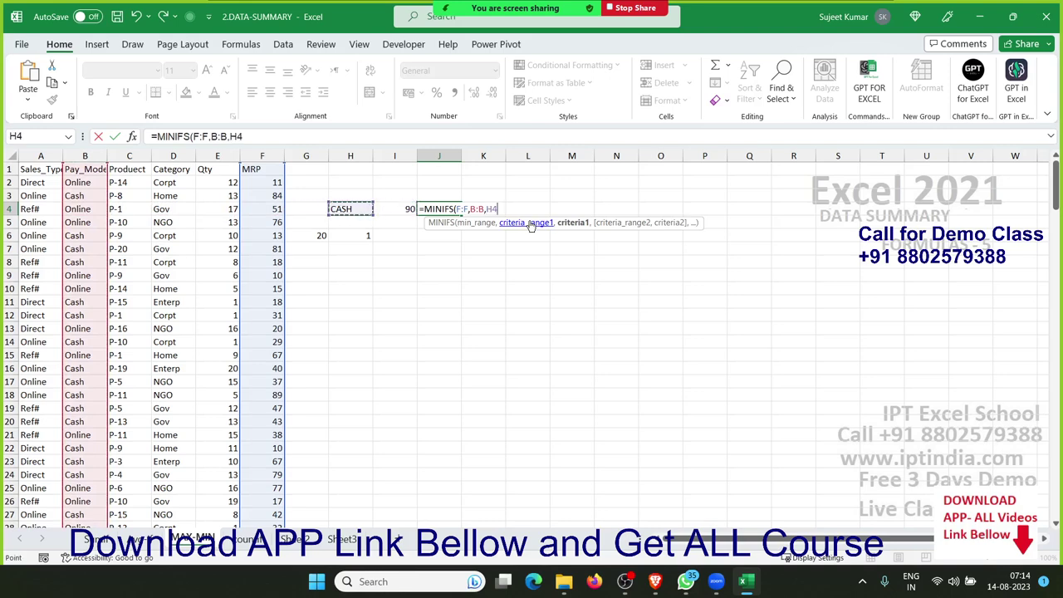
key("Return")
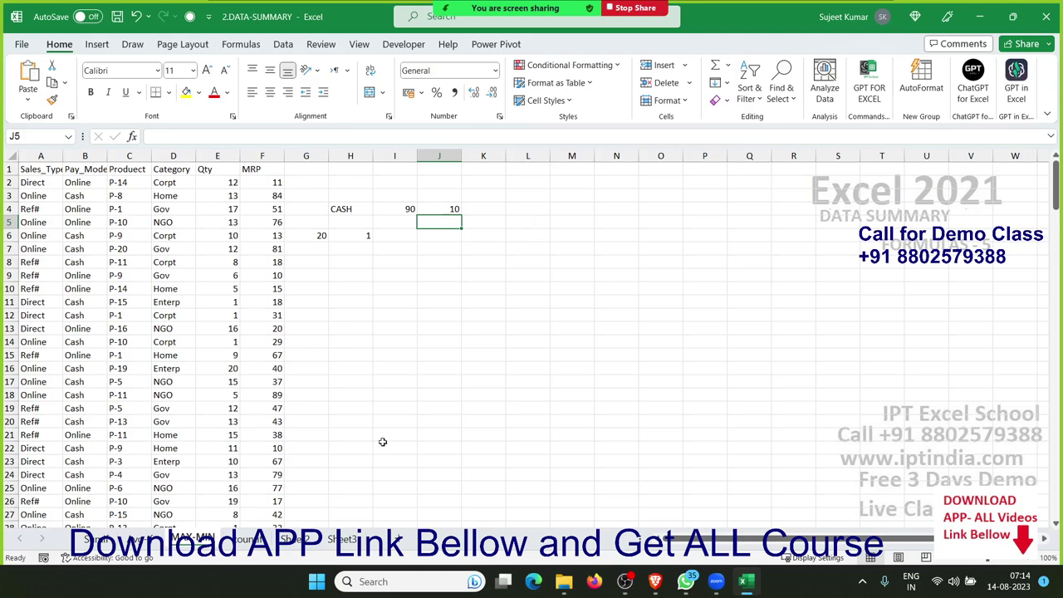
- On the Count sheet, clear the old count results in H3:M4
left_click(249, 539)
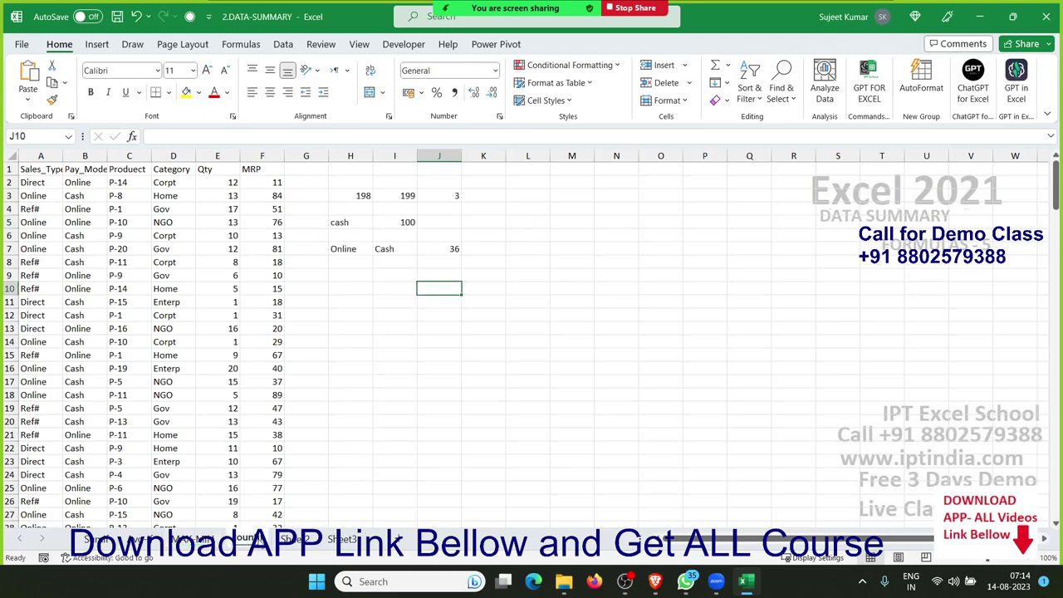
left_click_drag(361, 196, 569, 211)
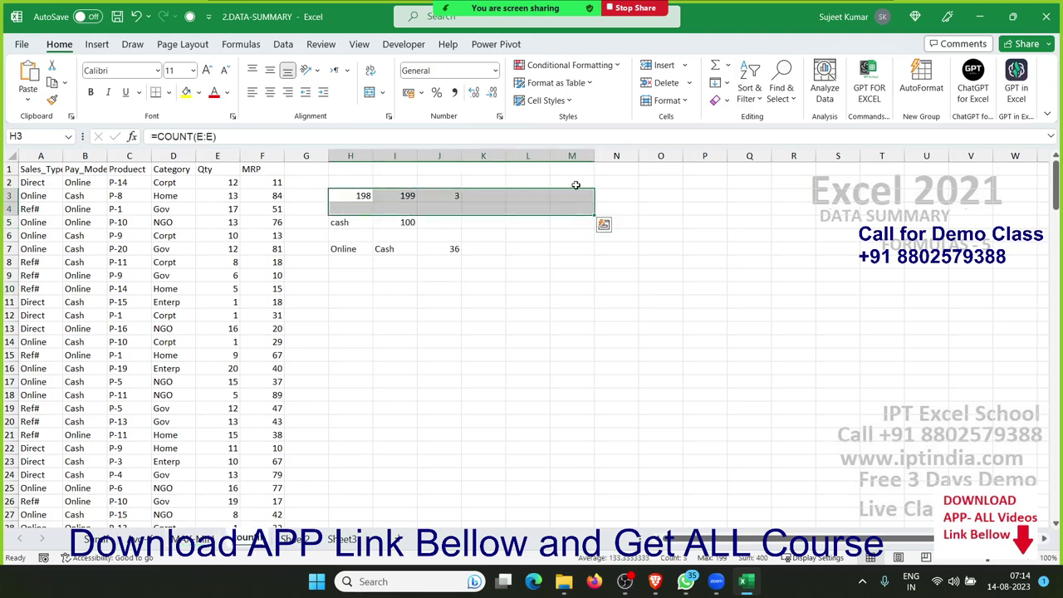
key("Delete")
key("Up")
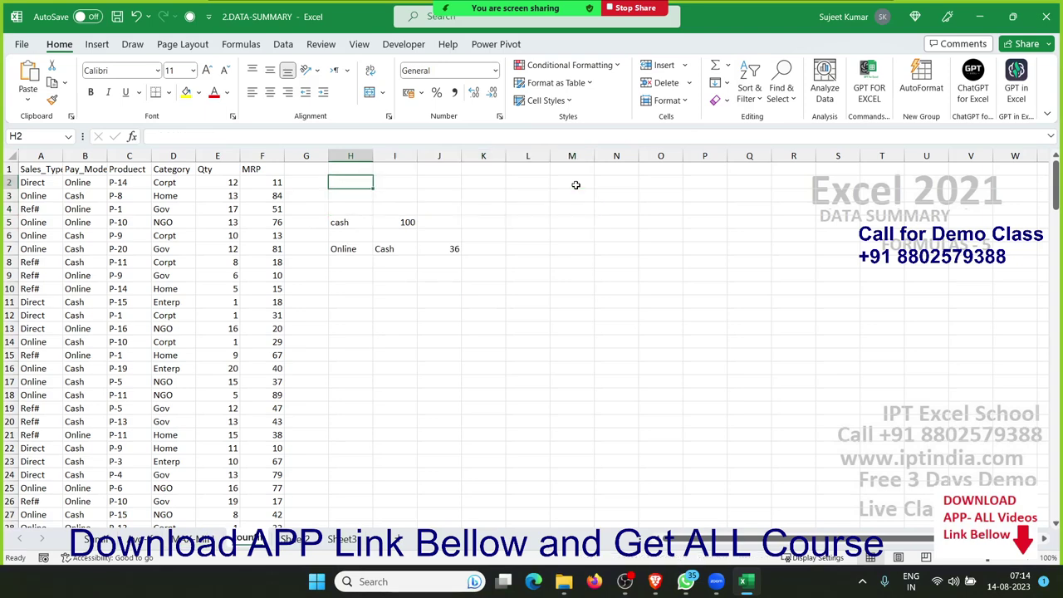
key("Down")
- Enter =COUNT(E:E) in H3 to count numeric Qty cells (198)
type("=cou")
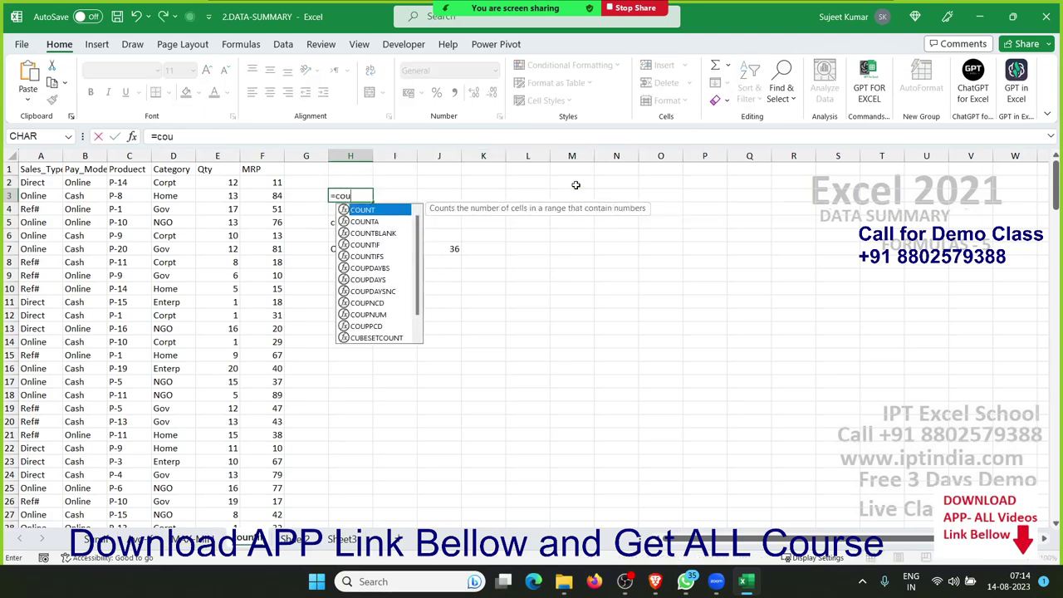
key("Tab")
key("Left")
key("Left")
key("Left")
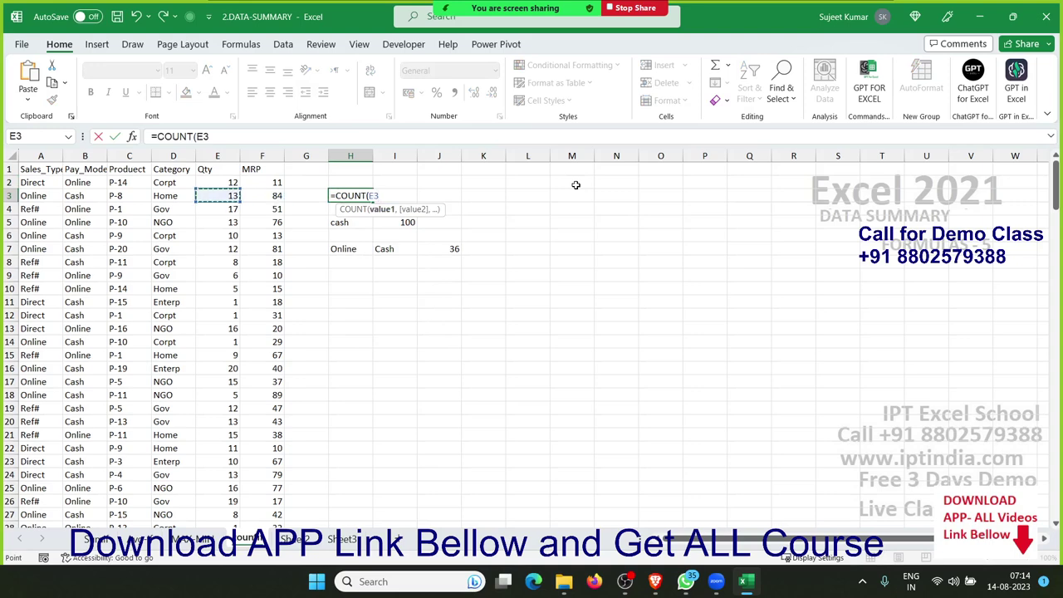
key("ctrl+space")
key("ctrl+Return")
- Enter =COUNTA(E:E) in I3 to count non-empty Qty cells (199)
key("Right")
type("=")
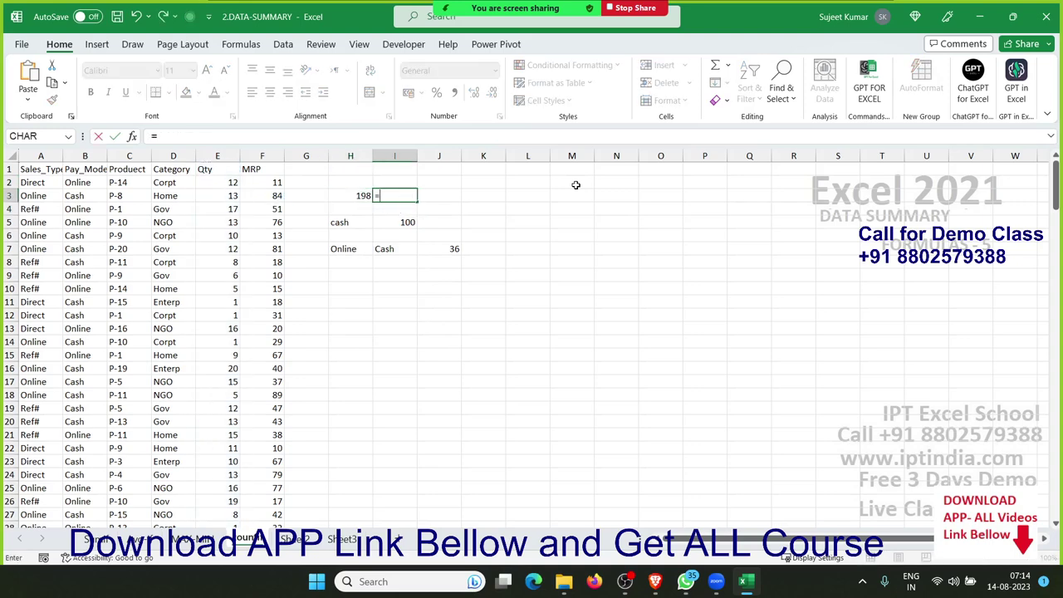
type("cou")
key("Down")
key("Tab")
key("Left")
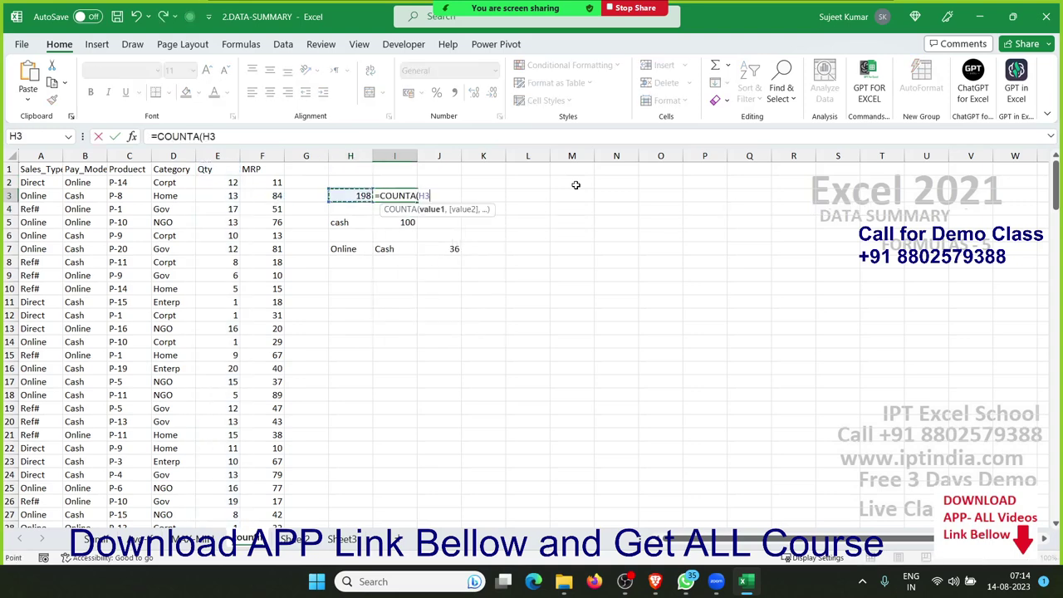
key("Left")
key("Left")
key("Left")
key("ctrl+space")
key("ctrl+Return")
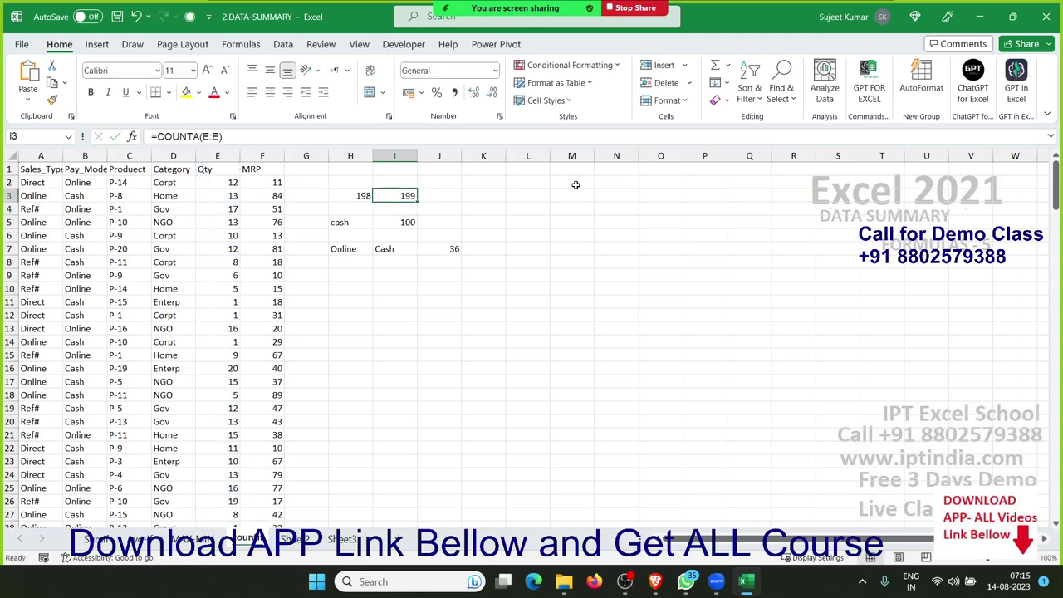
- Enter =COUNTBLANK(E1:J1) in J3 to count blank header cells (4)
key("Left")
key("Left")
key("Left")
key("Left")
key("Up")
key("Up")
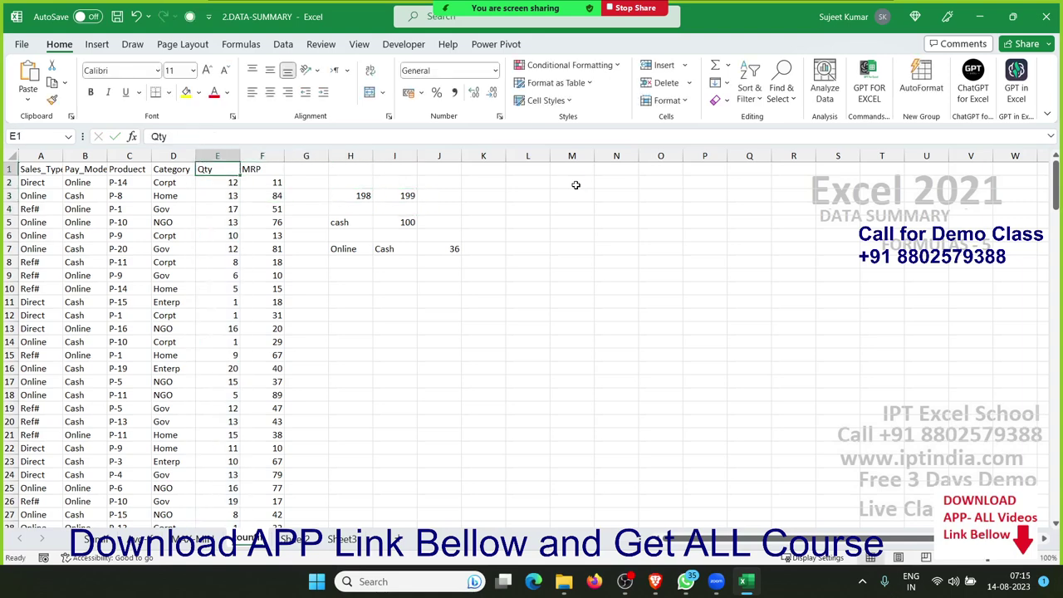
key("Right")
key("Down")
key("Down")
key("Right")
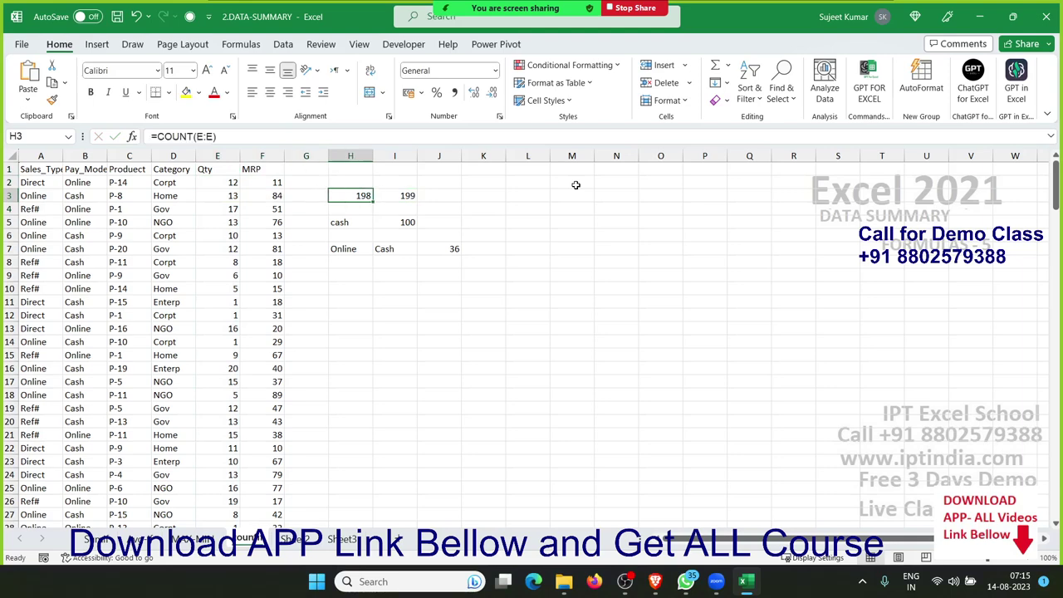
key("Right")
key("Right")
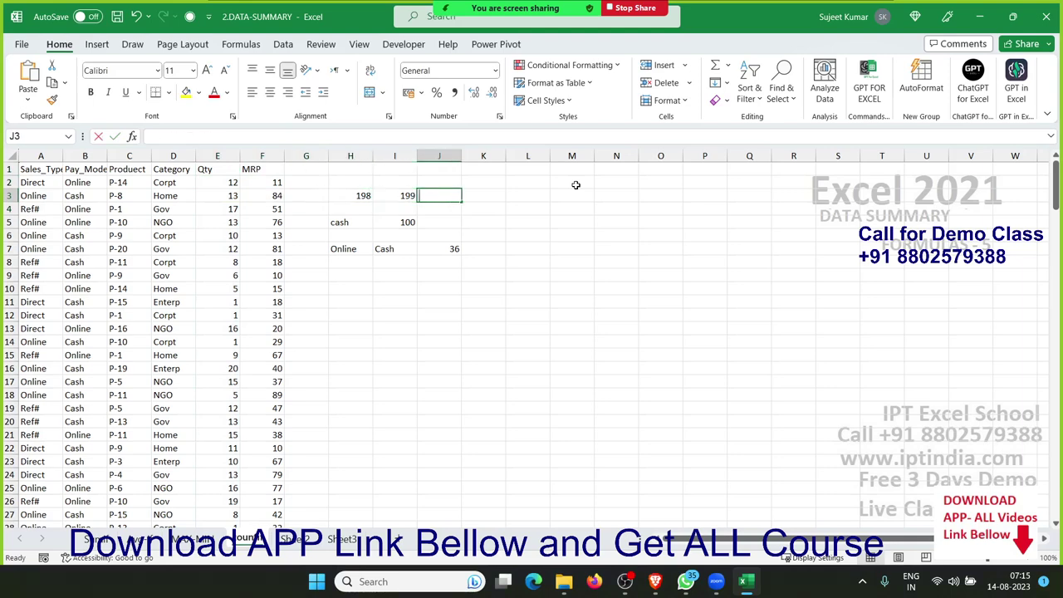
type("=coun")
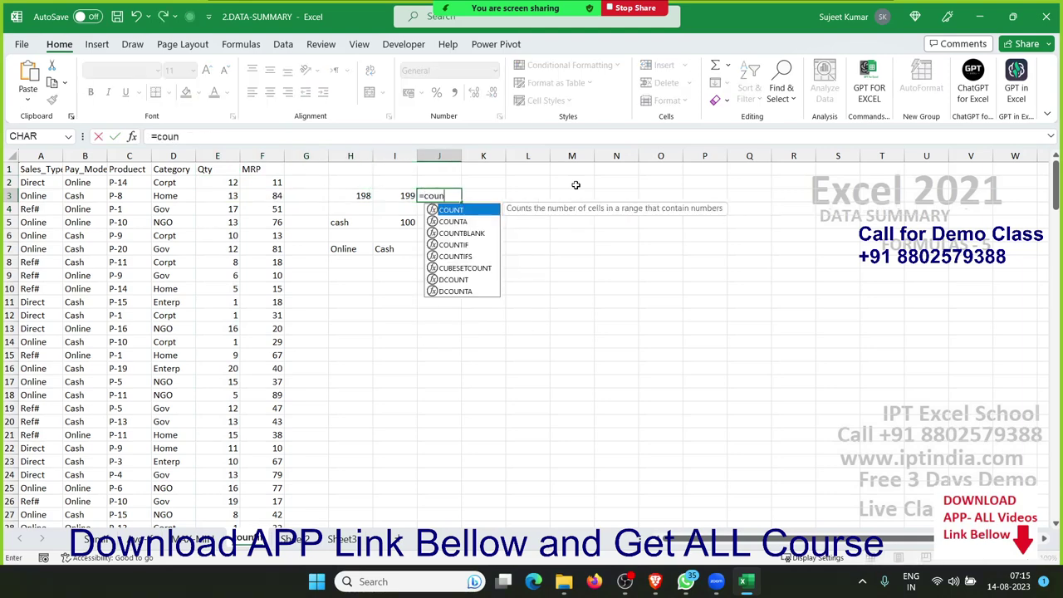
key("Down")
key("Down")
key("Tab")
key("Up")
key("Up")
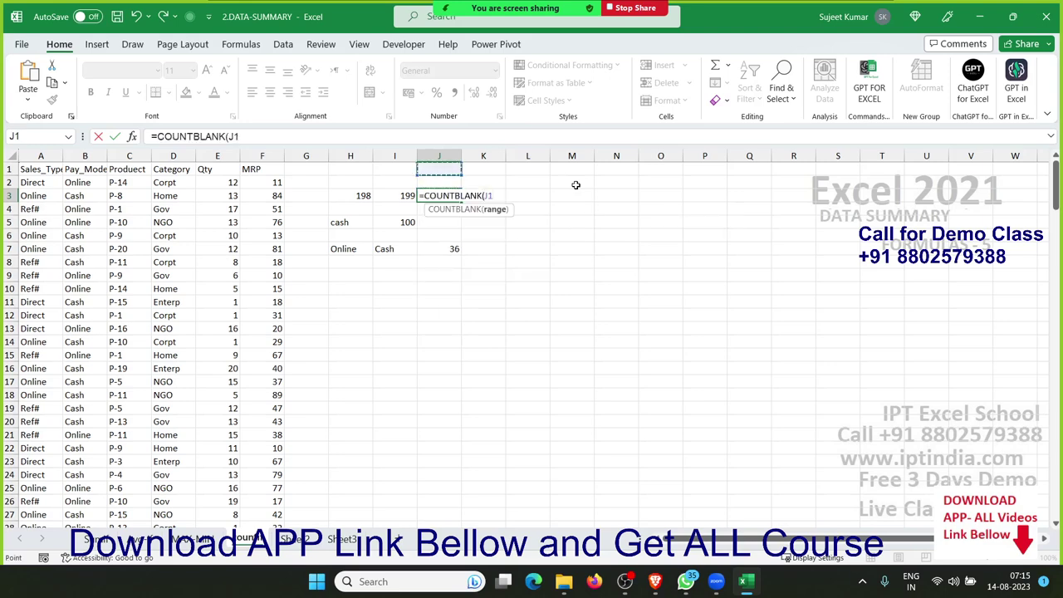
key("shift+Left")
key("shift+Left")
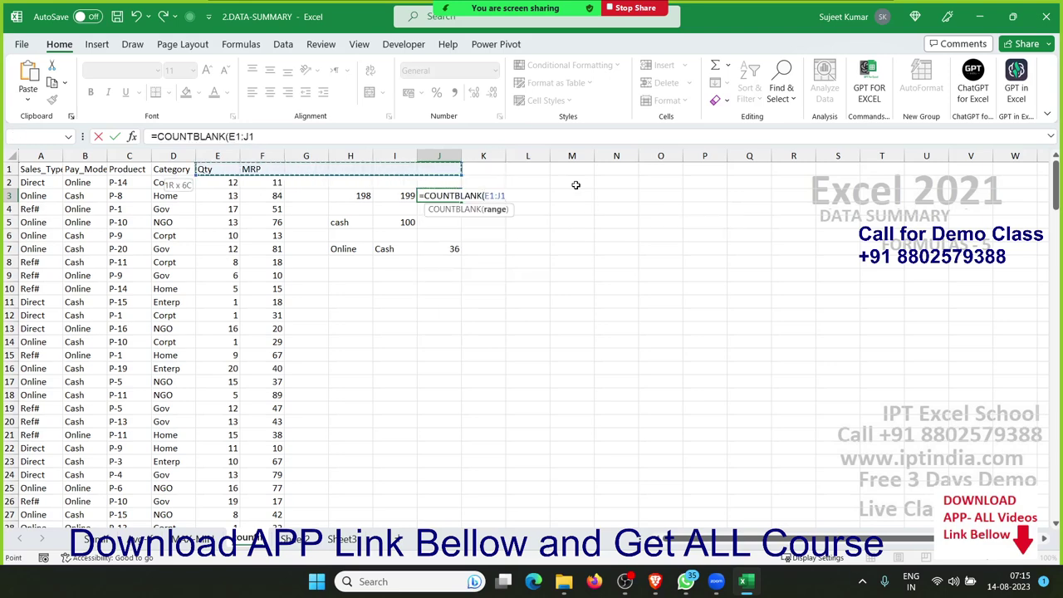
key("Return")
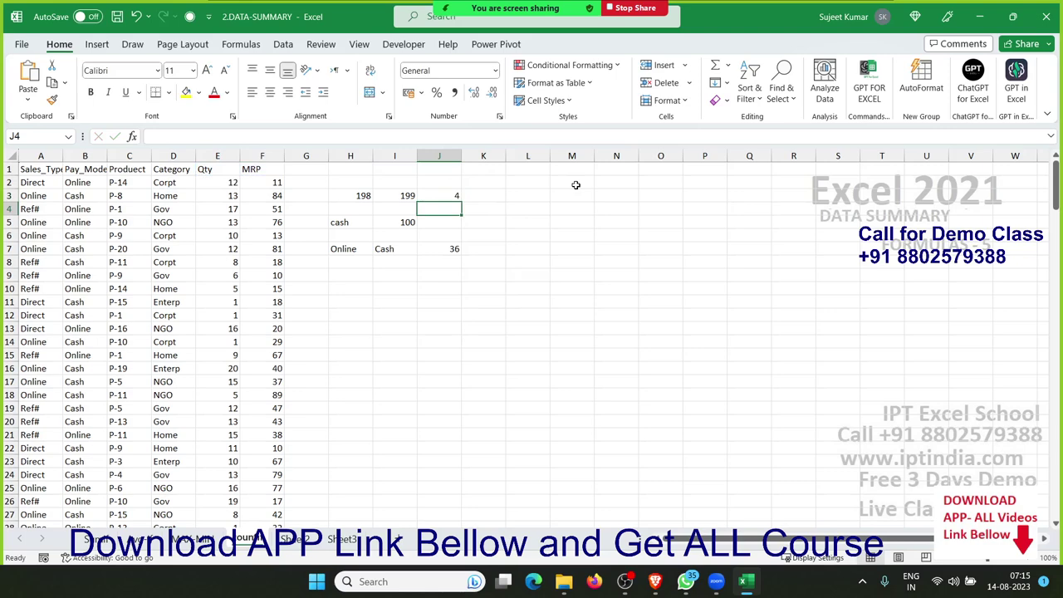
- Clear the old result in I5
key("Down")
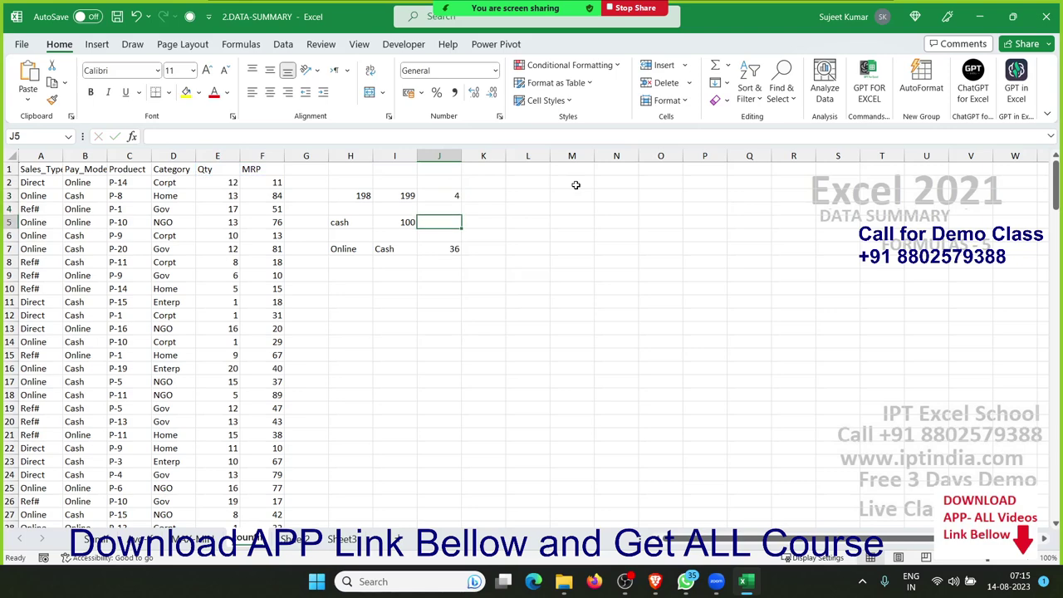
key("Left")
key("Delete")
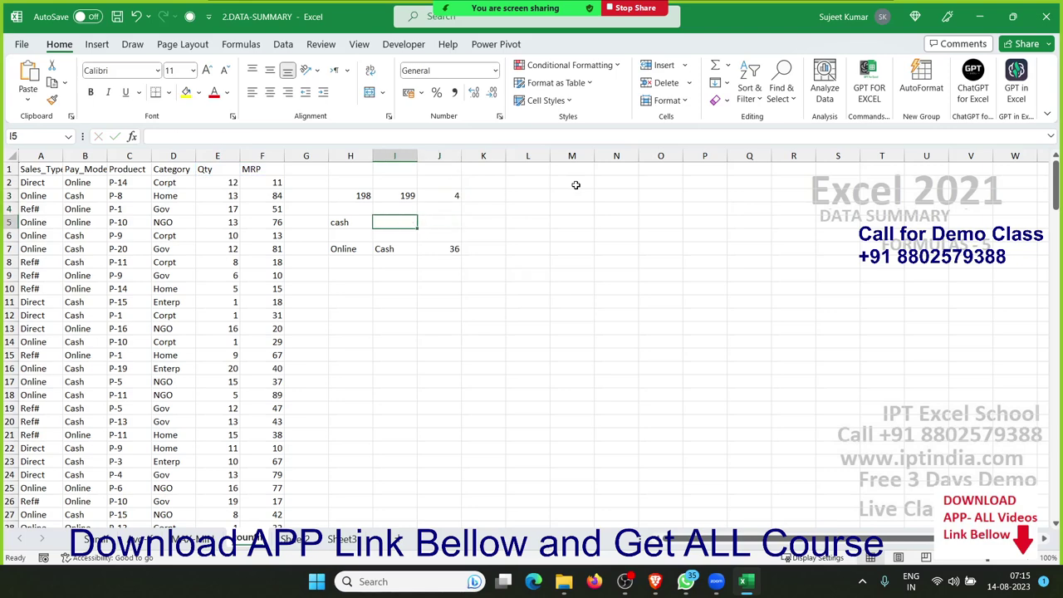
- Build a COUNTIF on the Pay_Mode column with the cash label as criterion, then clear J7
type("=cou")
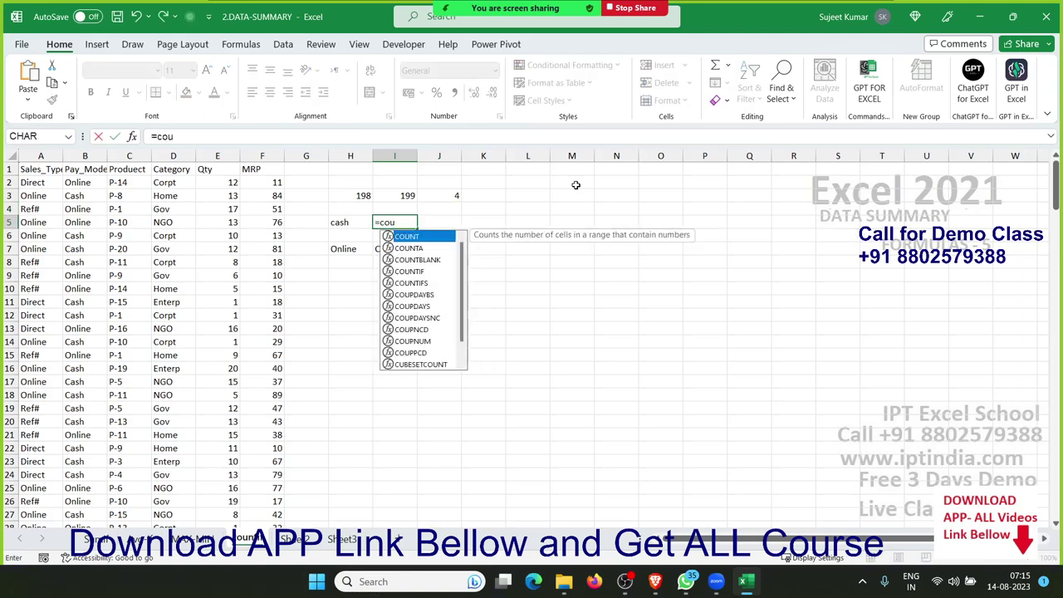
type("n")
key("Down")
key("Down")
key("Tab")
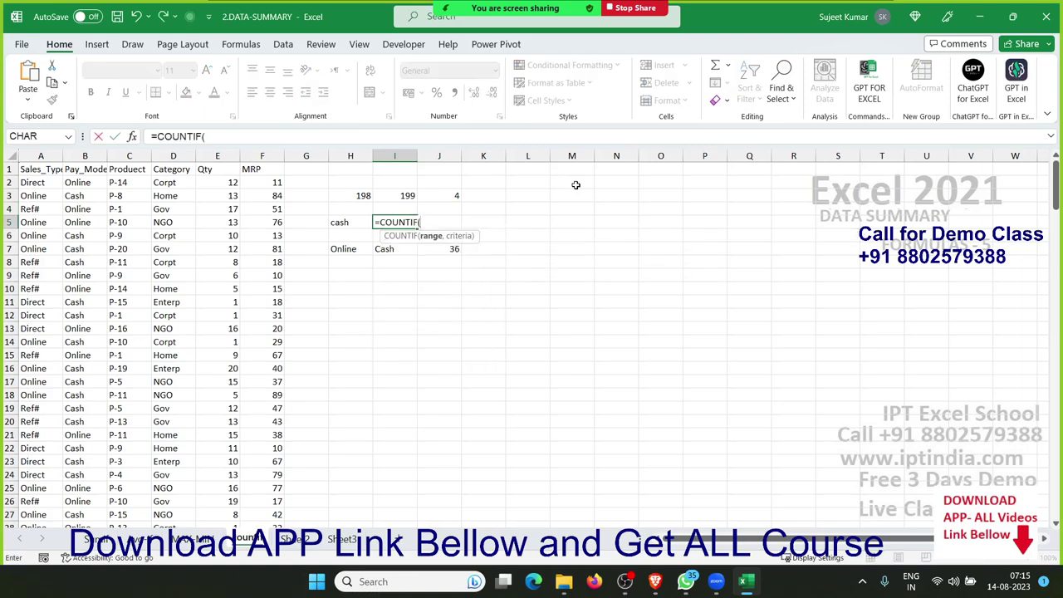
key("Left")
key("Left")
key("Left")
key("Left")
key("Left")
key("Left")
key("Left")
key("ctrl+space")
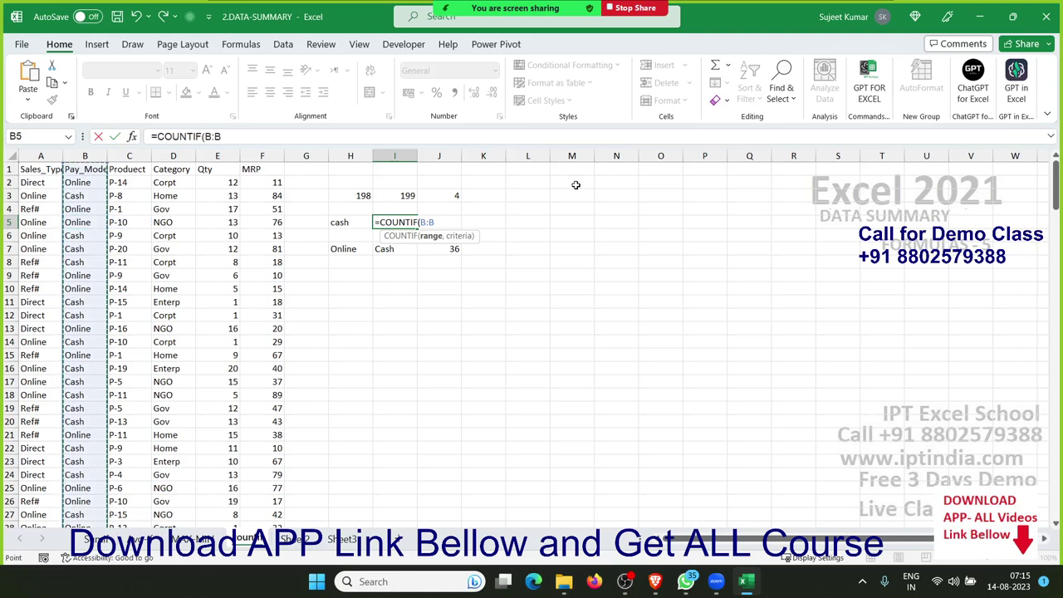
type(",")
key("Left")
key("Return")
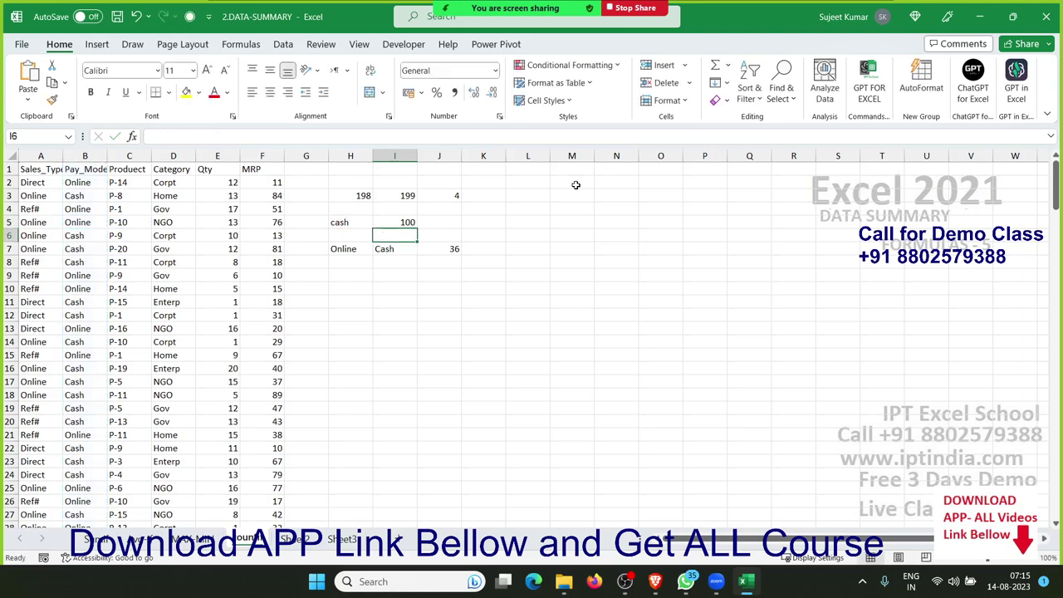
key("Up")
key("Right")
key("Down")
key("Down")
key("Delete")
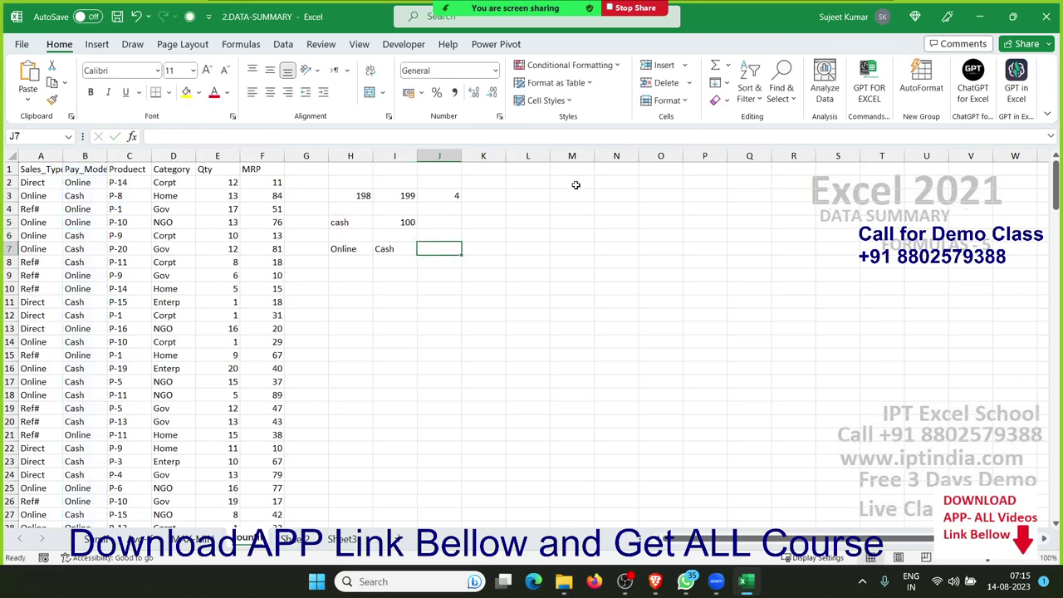
- Start =COUNTIF(B:B,H7,…) in J7 with a second criterion, then cancel it with Esc
type("=cou")
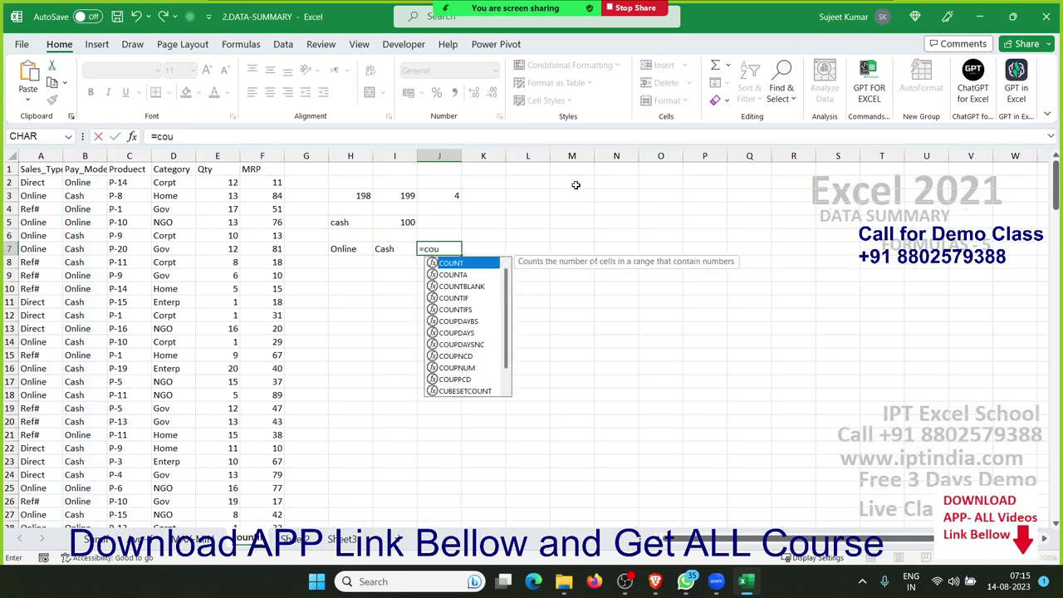
type("n")
key("Down")
key("Down")
key("Down")
key("Tab")
key("Left")
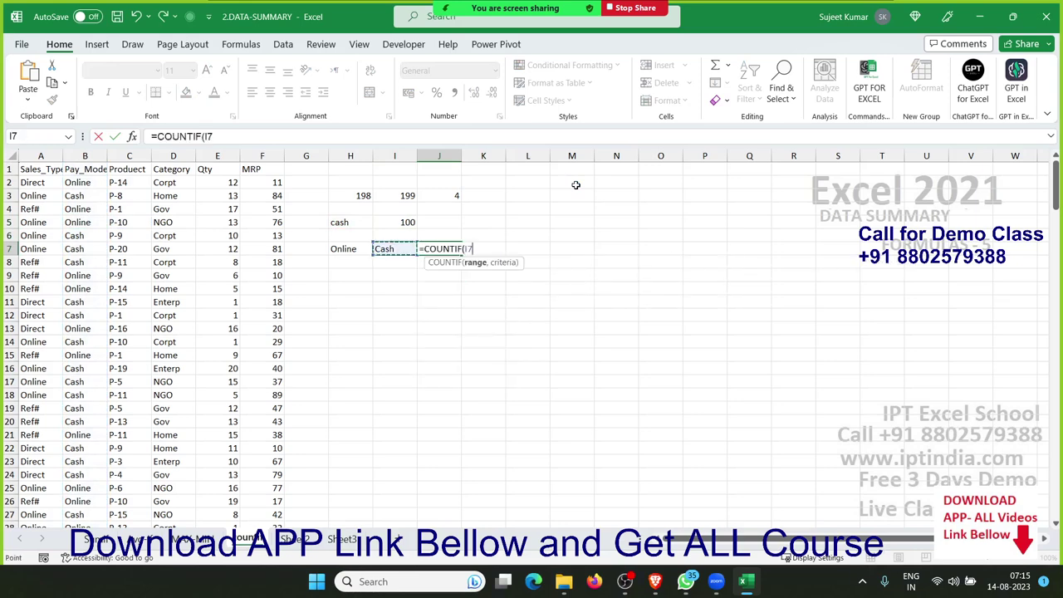
key("Left")
key("Left")
key("Left")
key("Left")
key("Left")
key("Left")
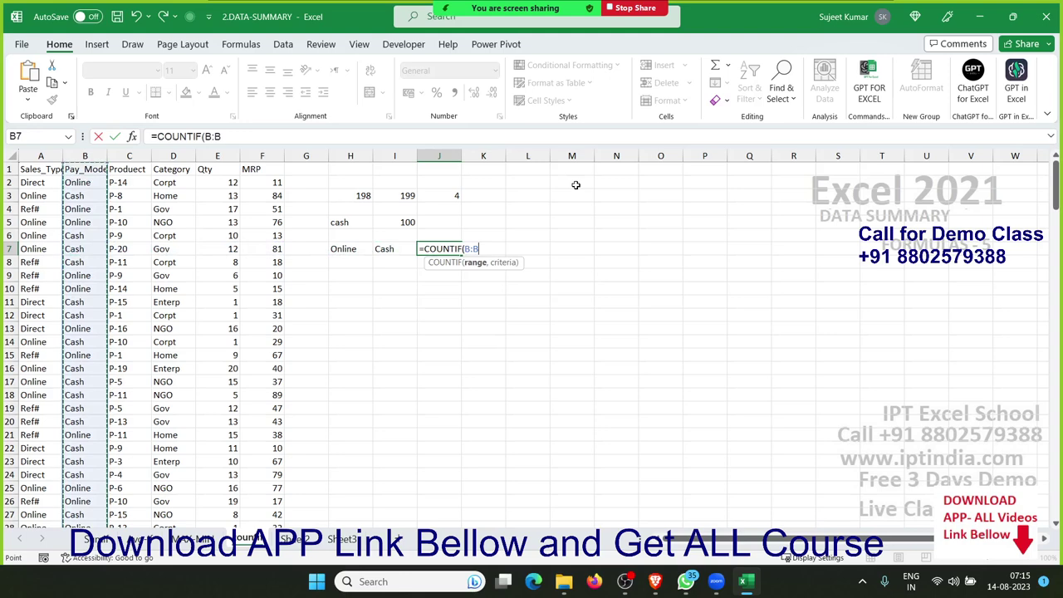
key("ctrl+space")
type(",")
key("Left")
key("Left")
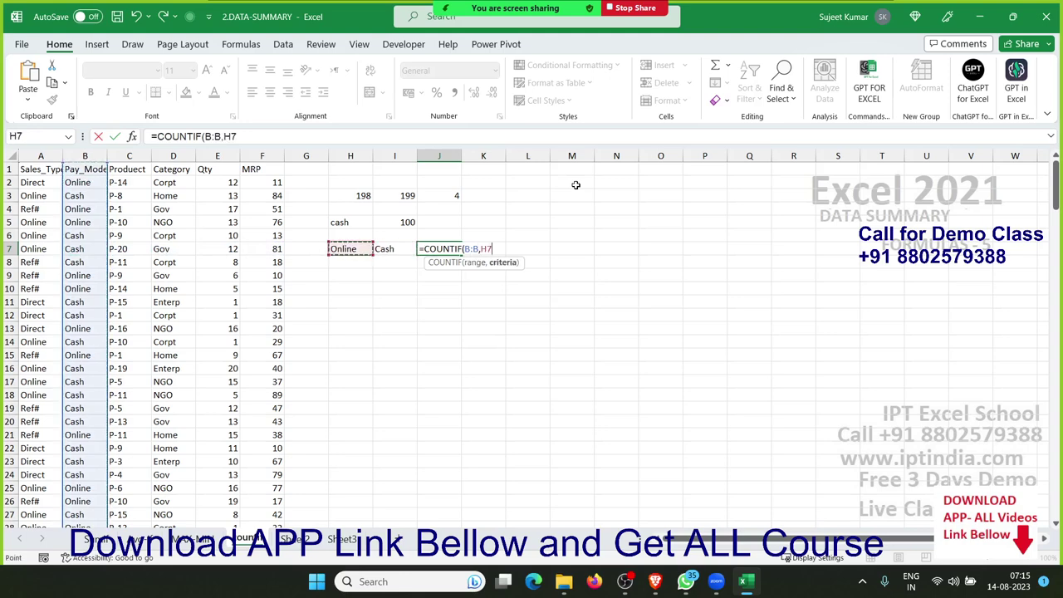
type(",")
key("Left")
key("Left")
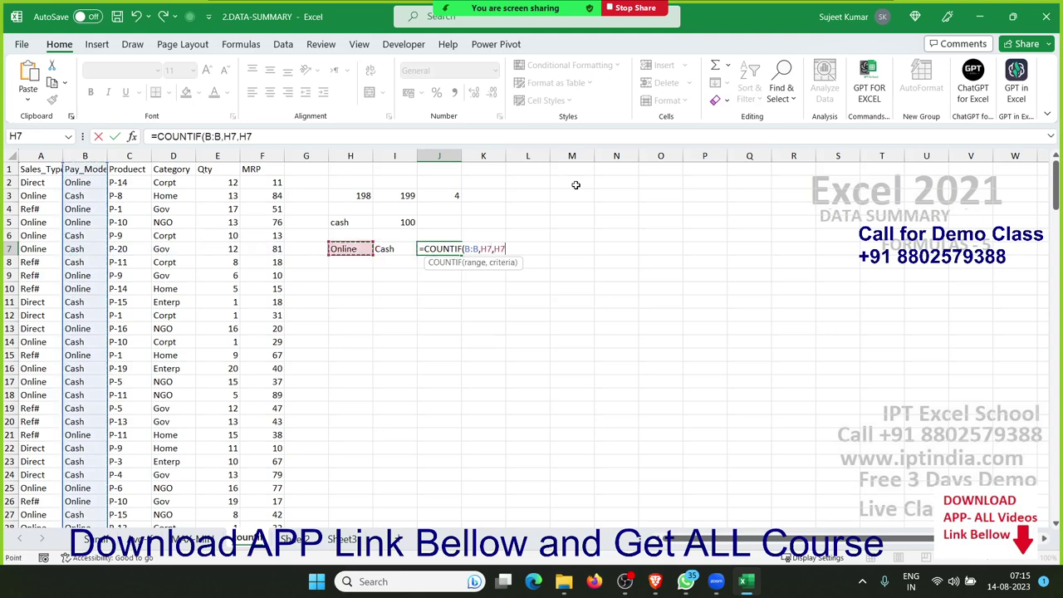
key("Left")
key("Left")
key("Left")
key("Left")
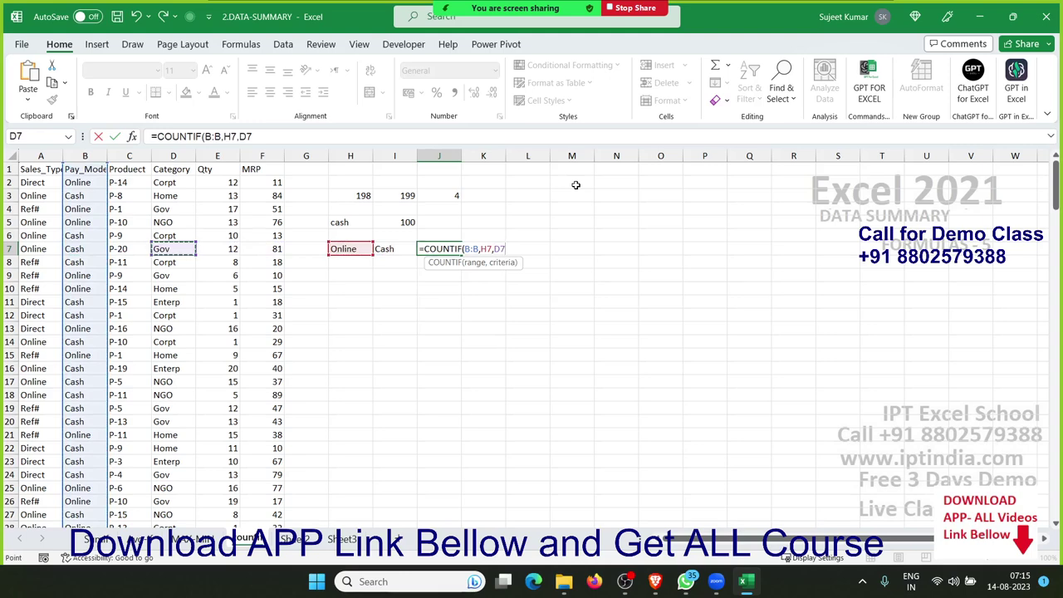
key("Right")
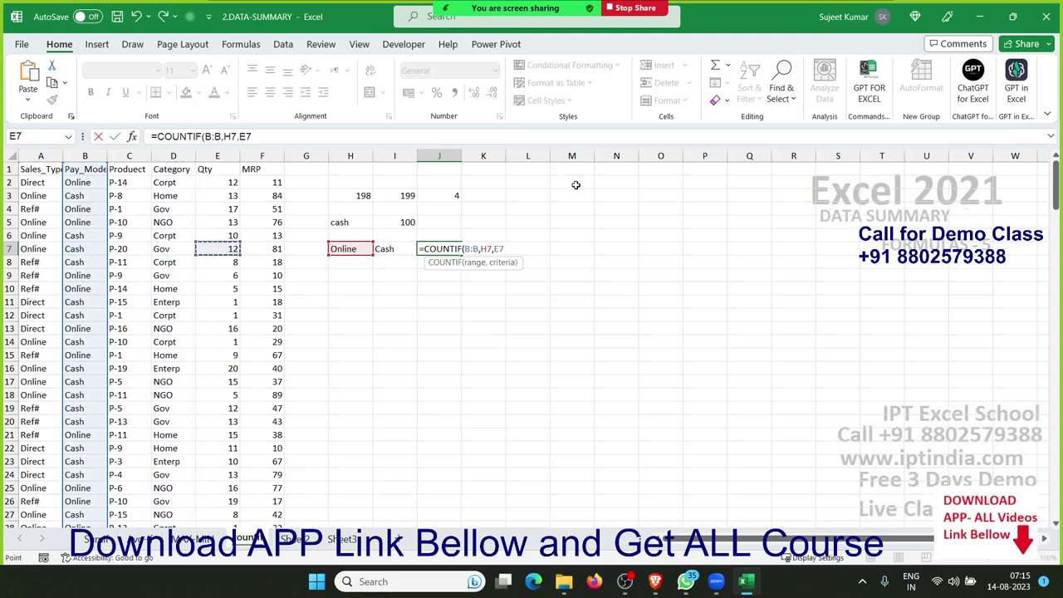
key("Left")
key("Left")
key("Left")
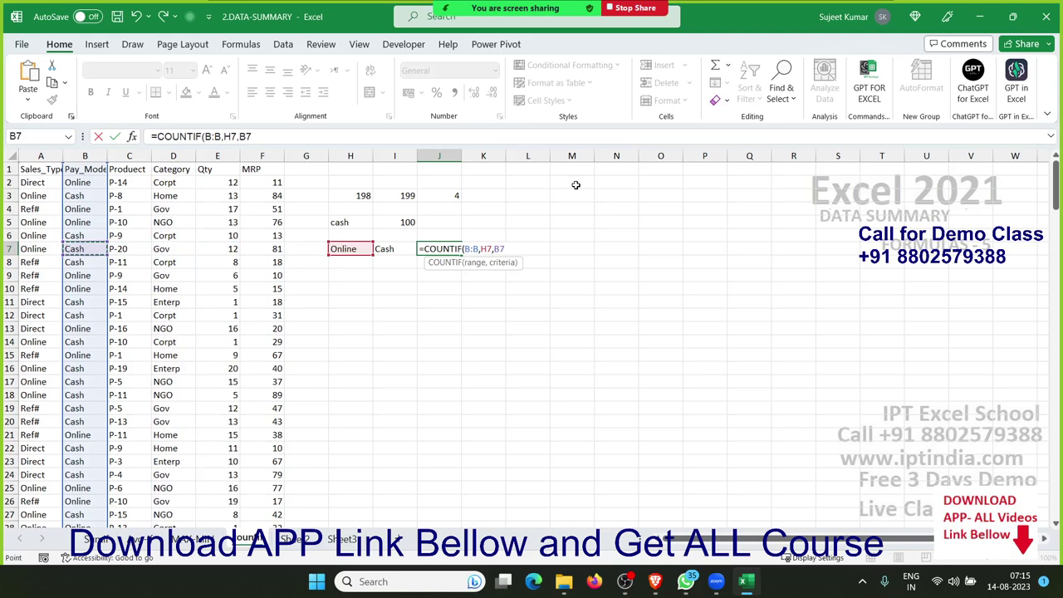
key("Escape")
- Start a COUNTIFS formula in J7, replacing the autocompleted COUNTIF
type("=cou")
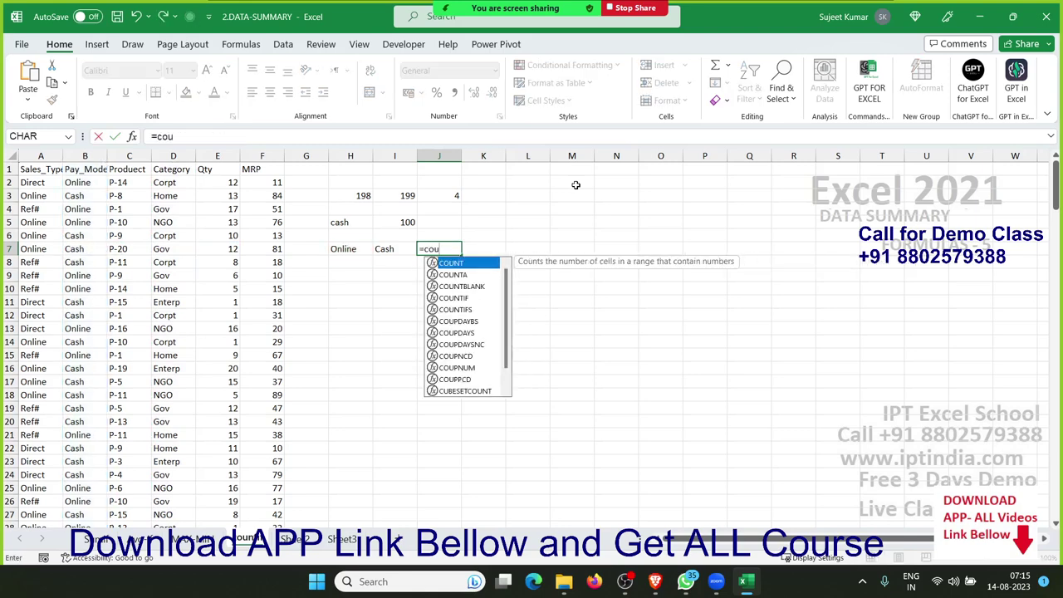
key("Down")
key("Down")
key("Down")
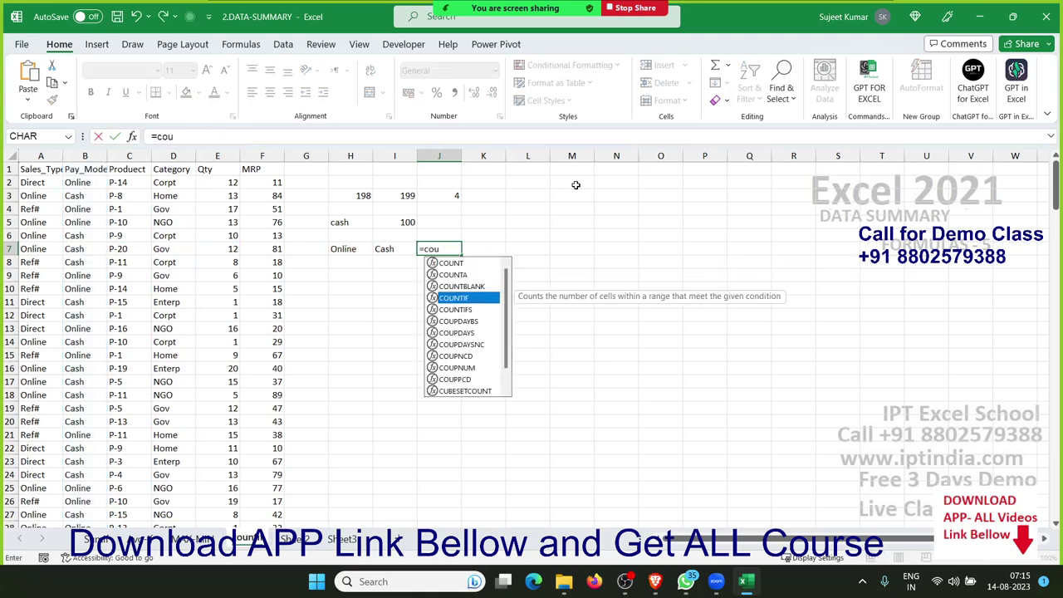
key("Tab")
key("Left")
key("Left")
key("BackSpace")
key("BackSpace")
key("BackSpace")
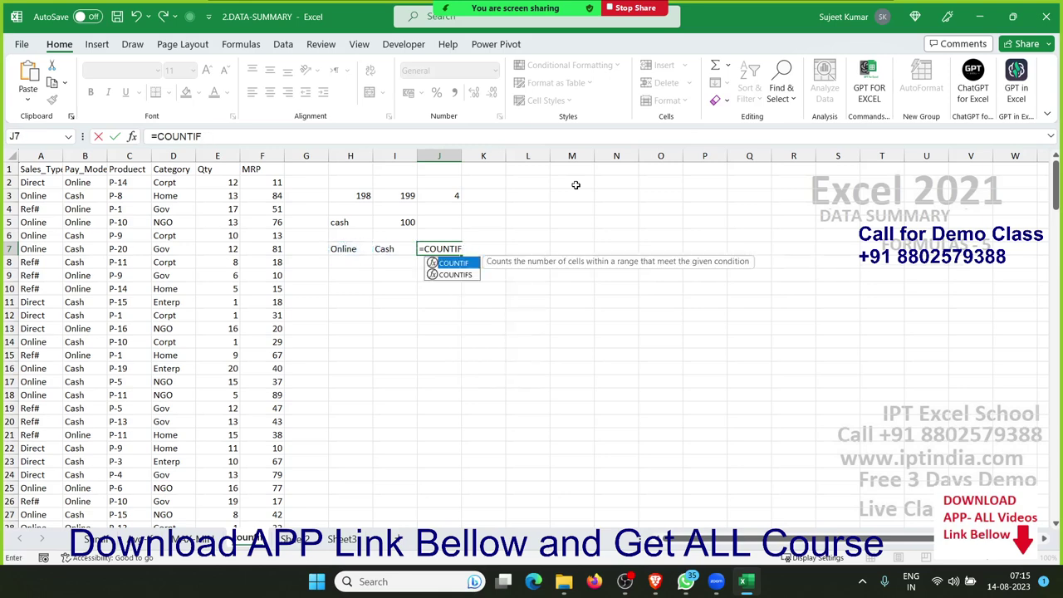
key("Down")
key("Tab")
- Complete =COUNTIFS(A:A,H7,B:B,I7) in J7, counting 36 Online sales paid in Cash
key("Left")
key("Left")
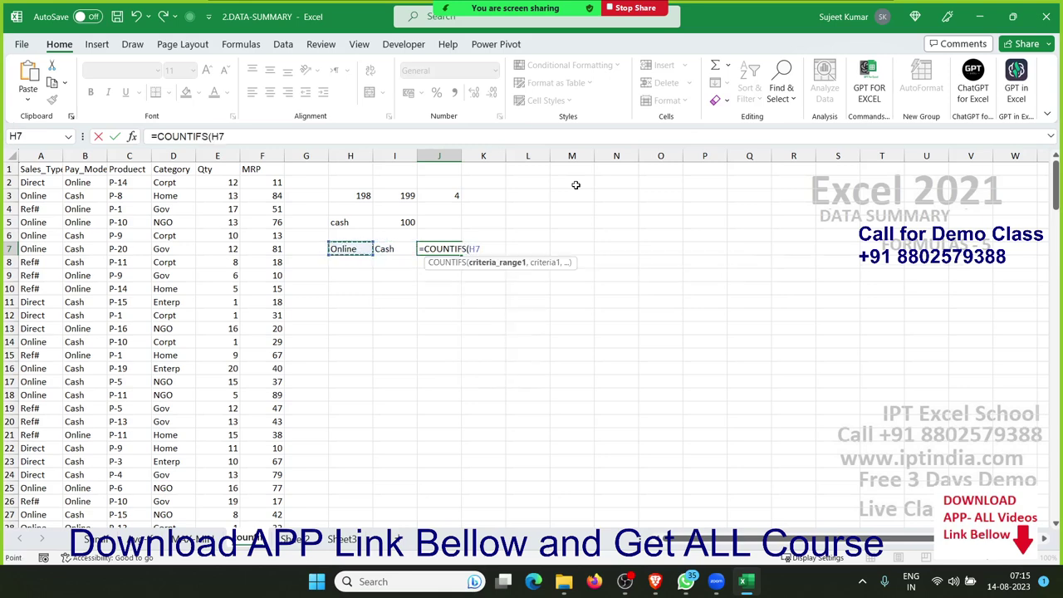
key("Left")
key("Left")
key("ctrl+Left")
key("ctrl+space")
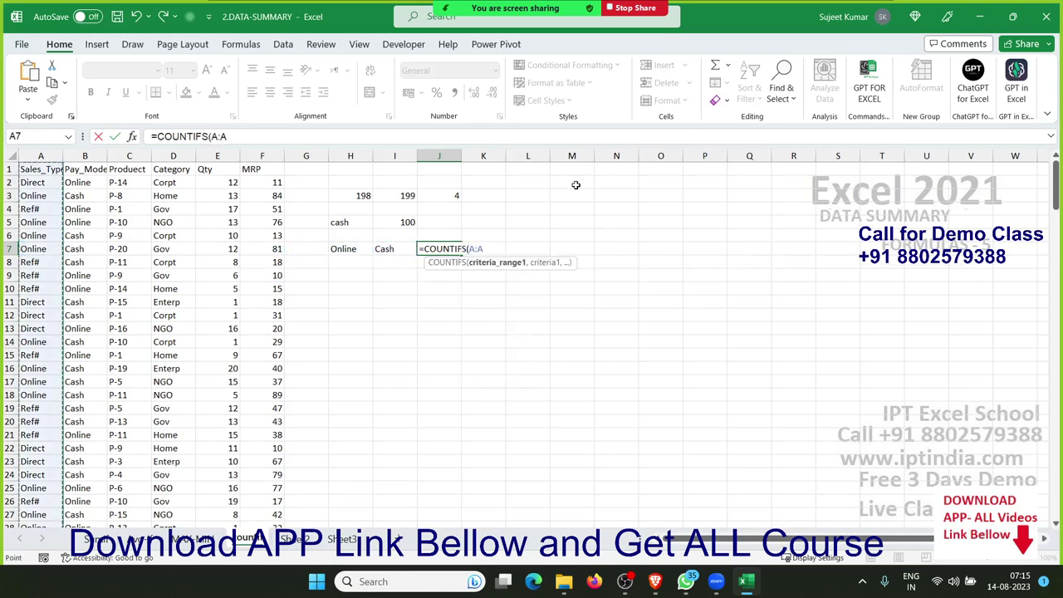
type(",")
key("Left")
key("Left")
type(",")
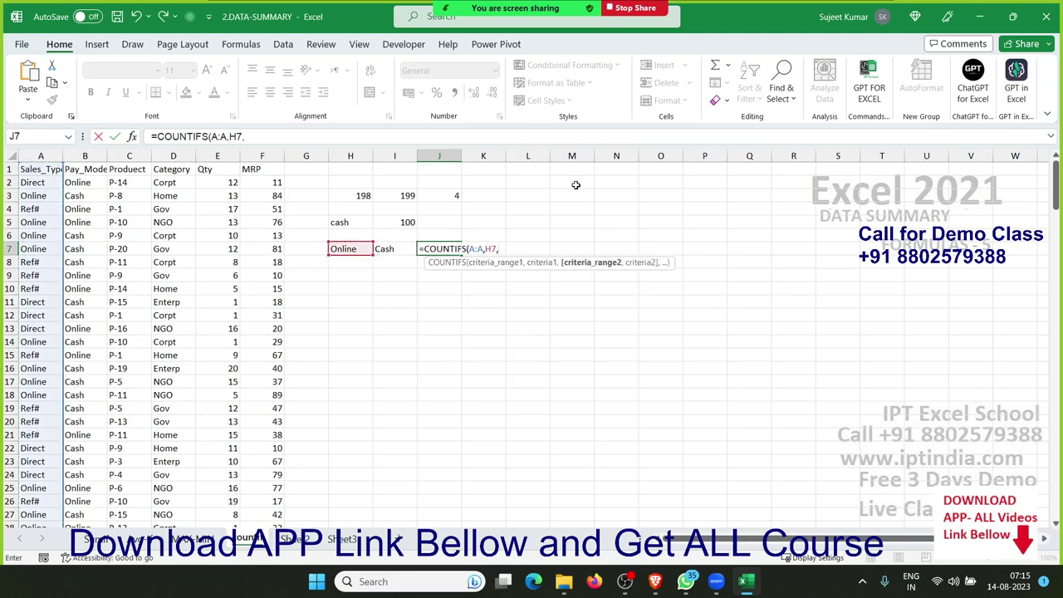
key("Left")
key("Left")
key("Left")
key("Left")
key("Left")
key("Left")
key("Left")
key("Left")
key("Left")
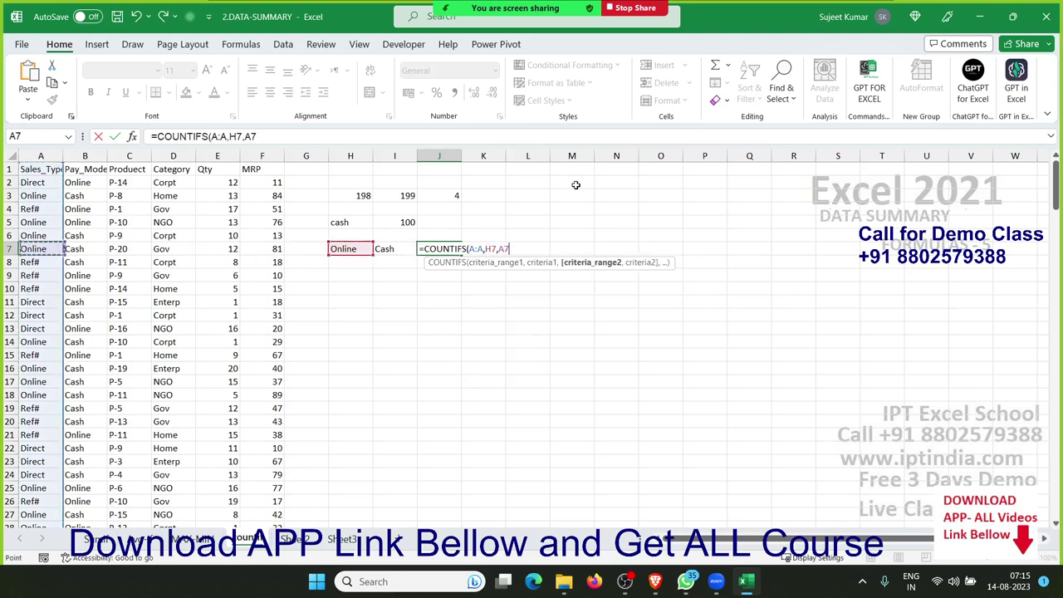
key("Right")
key("ctrl+space")
type(",")
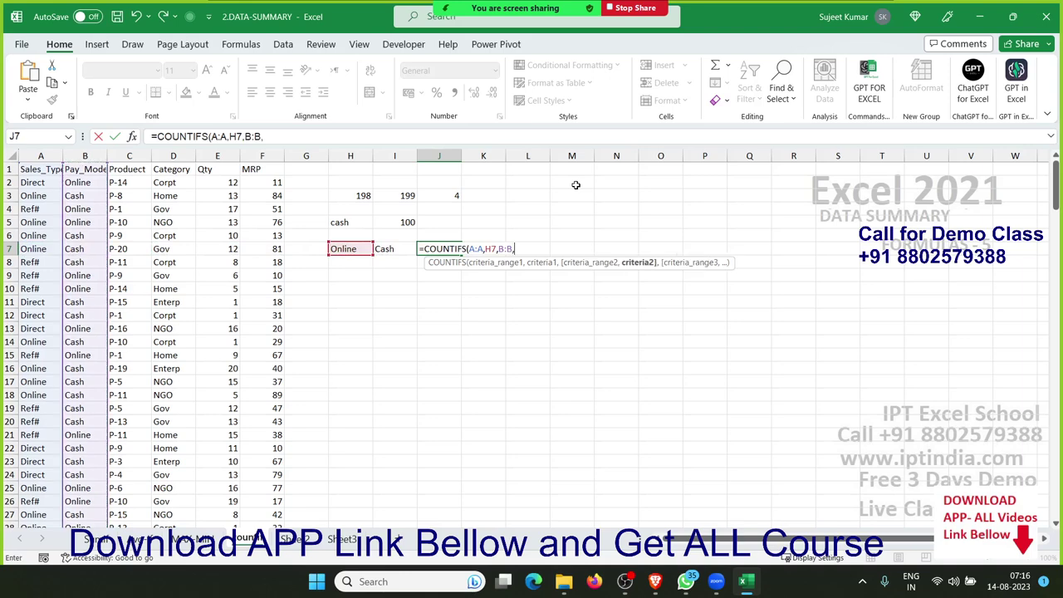
key("Left")
key("Return")
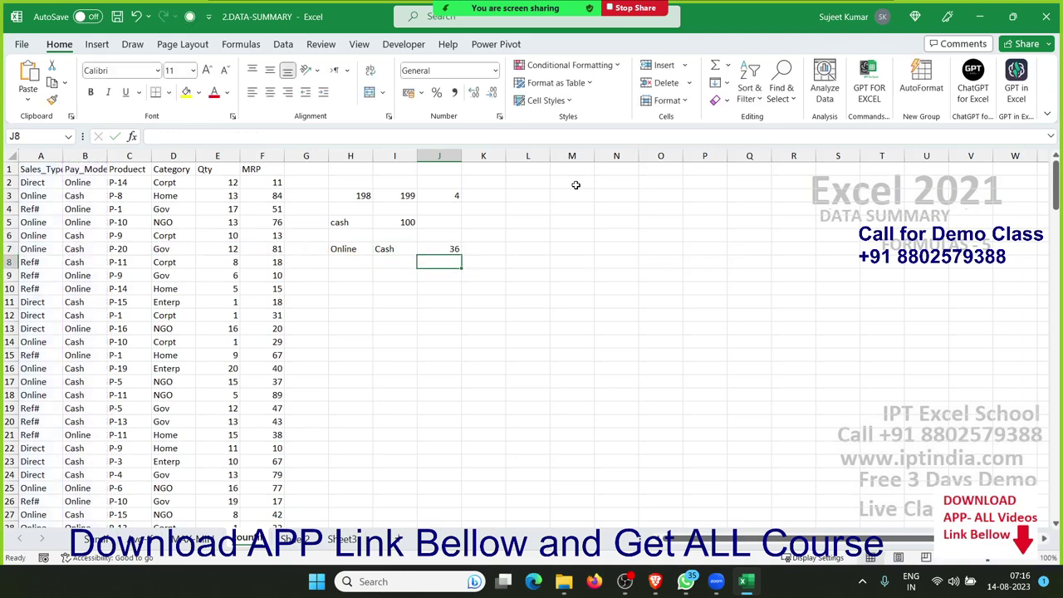
key("Up")
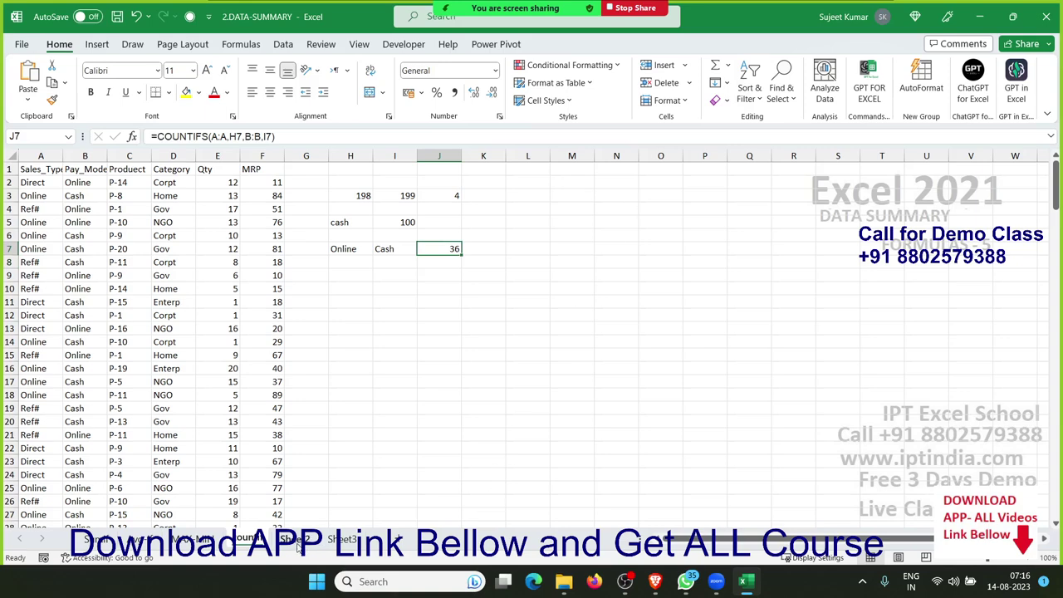
- Look through Sheet2, MAX-MIN, AVERAGEIFS and SUMIFS sheets, then return to the COUNTIFS sheet
left_click(297, 540)
left_click(242, 540)
left_click(193, 540)
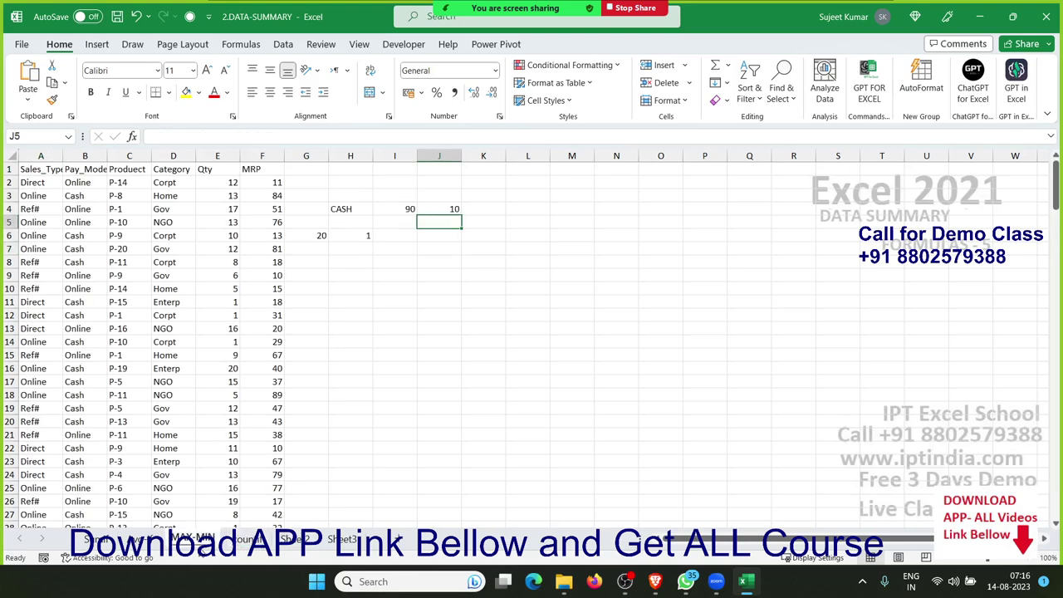
left_click(153, 544)
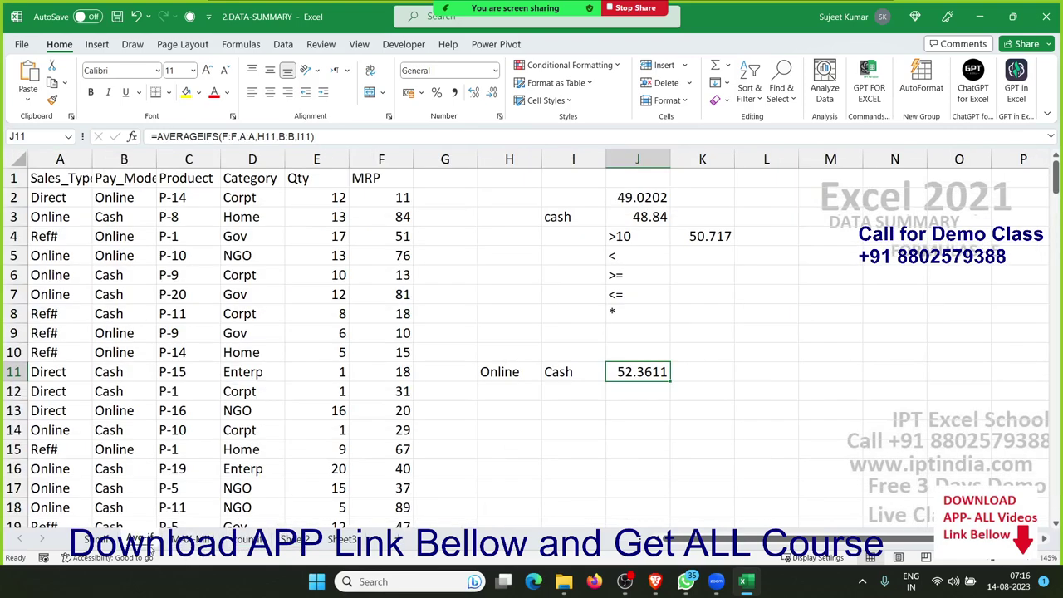
left_click(107, 543)
scroll(449, 364, "up", 2)
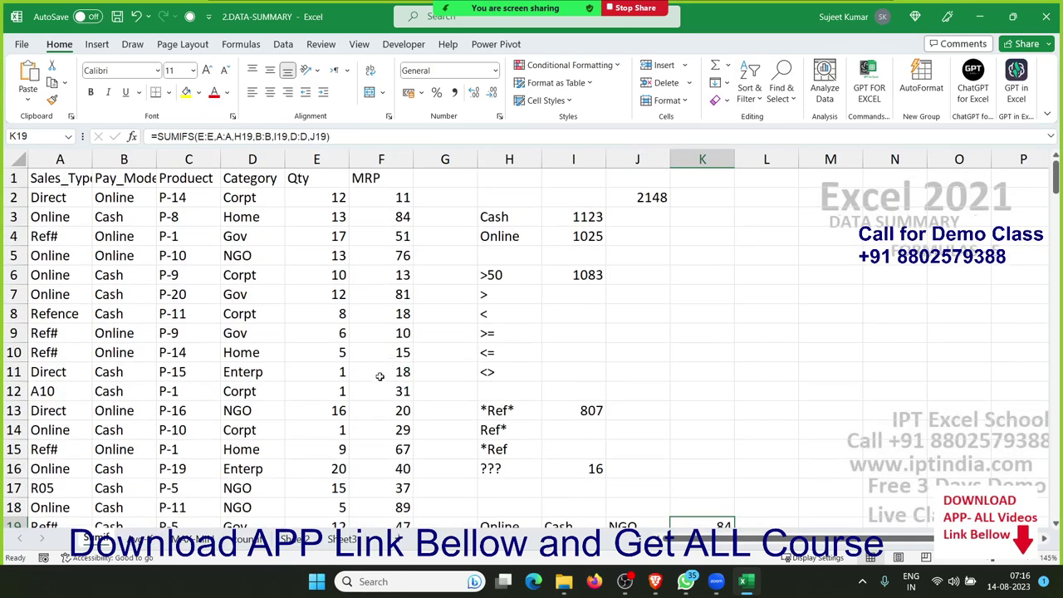
left_click(246, 540)
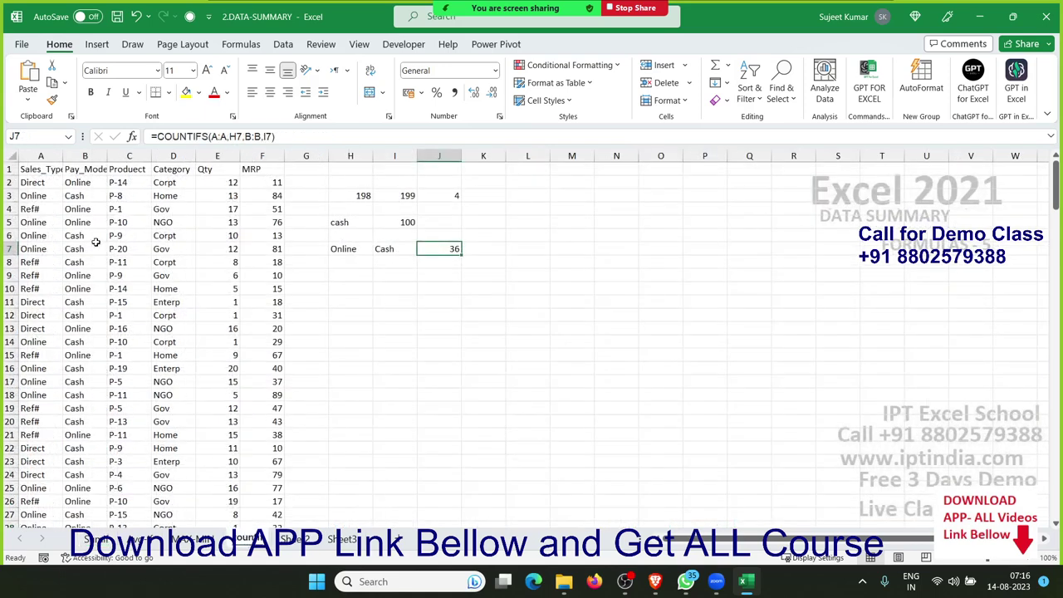
- Copy data columns A–F into Sheet2 and rename that sheet Small-Large
left_click_drag(40, 156, 262, 166)
key("ctrl+c")
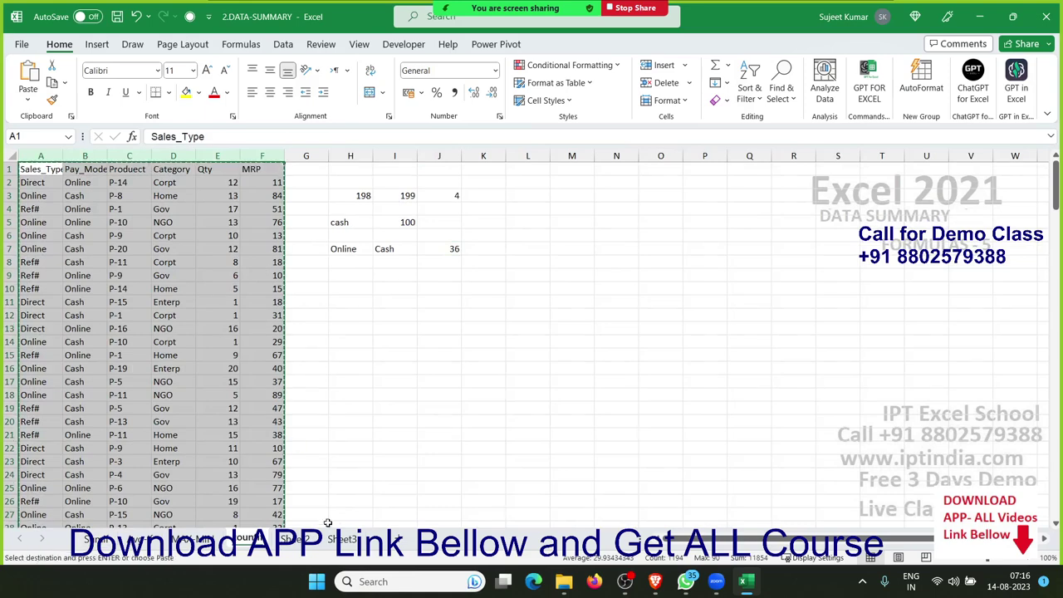
left_click(309, 548)
key("ctrl+v")
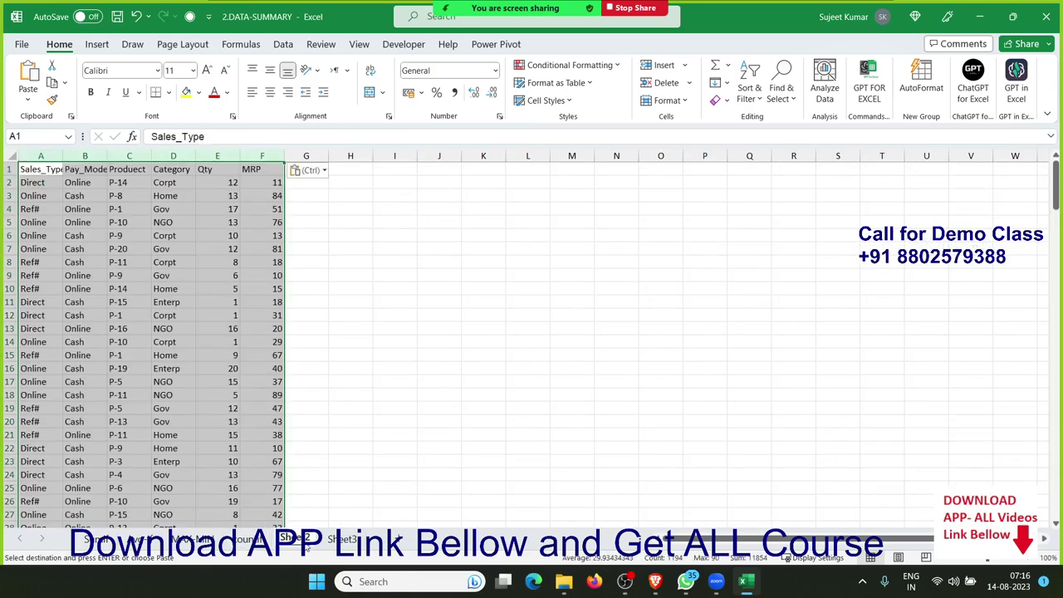
left_click(306, 542)
type("Sma")
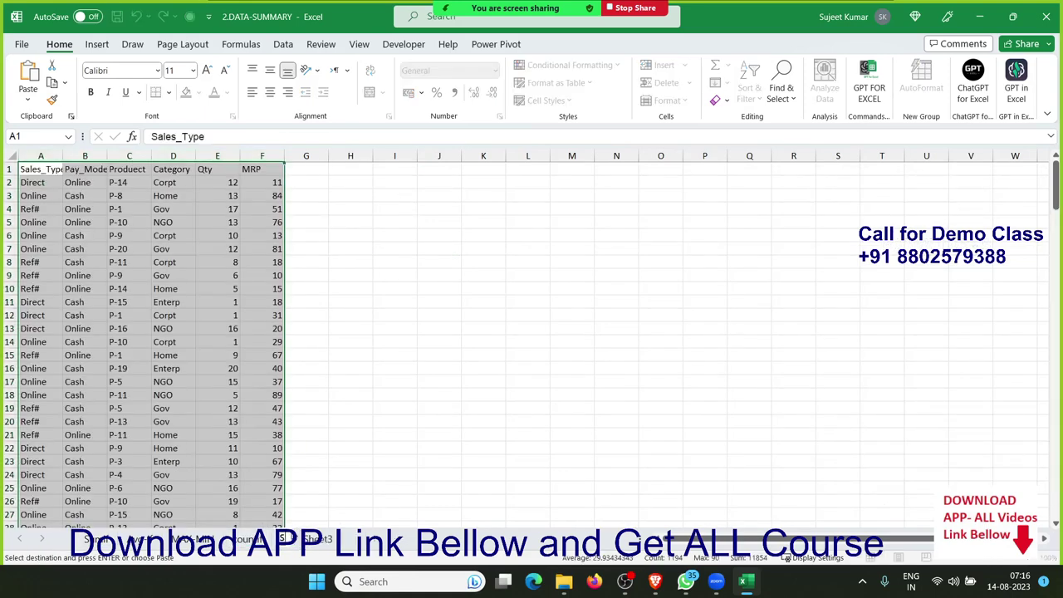
type("ll")
type("-Larg")
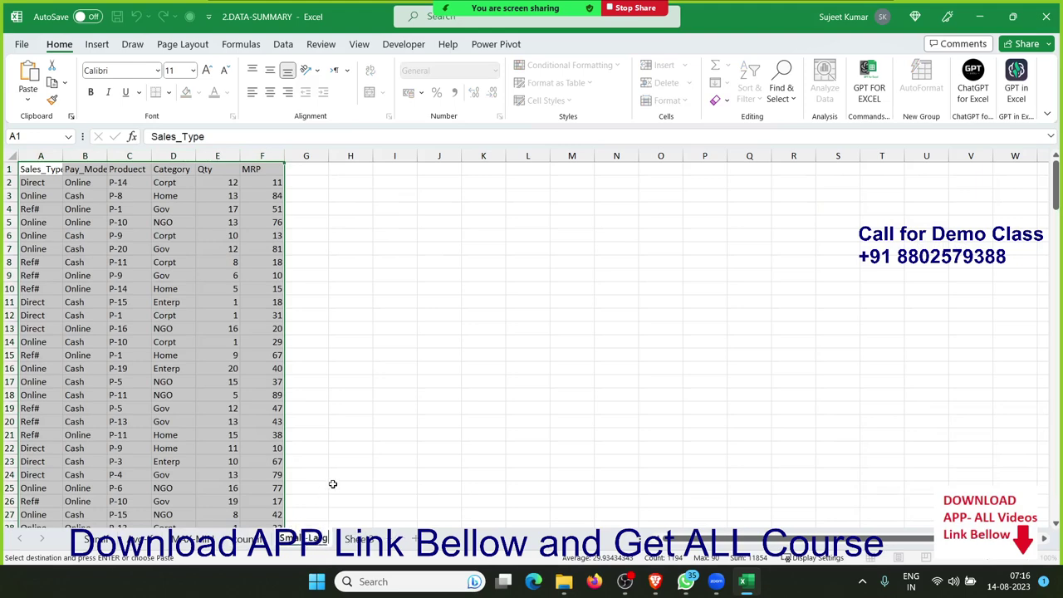
type("e")
- Confirm the Small-Large sheet name and enter =MAX(F:F) in I4
key("Return")
left_click(390, 240)
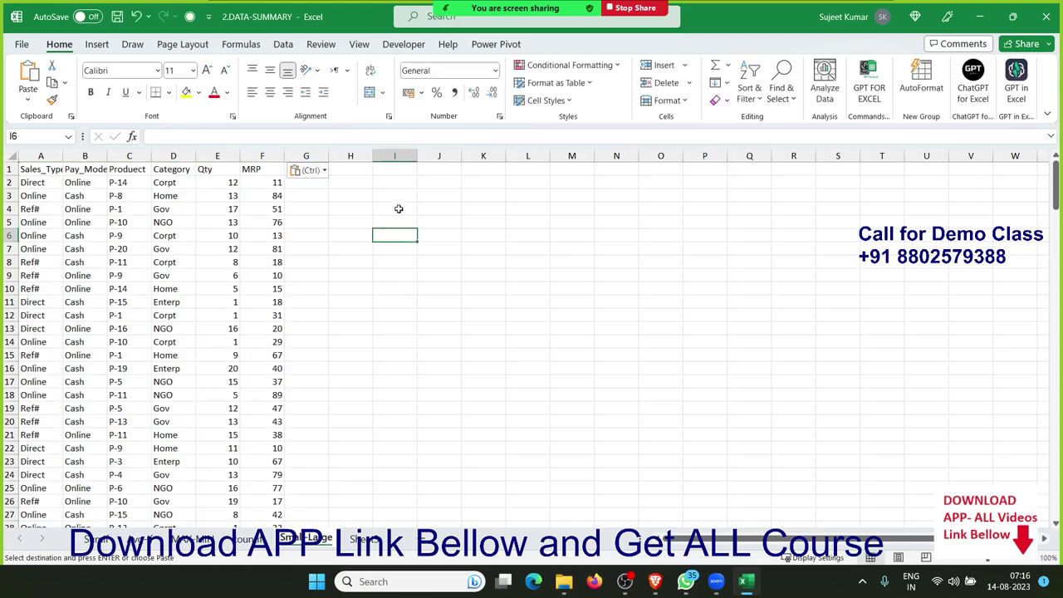
left_click(401, 207)
type("=ma")
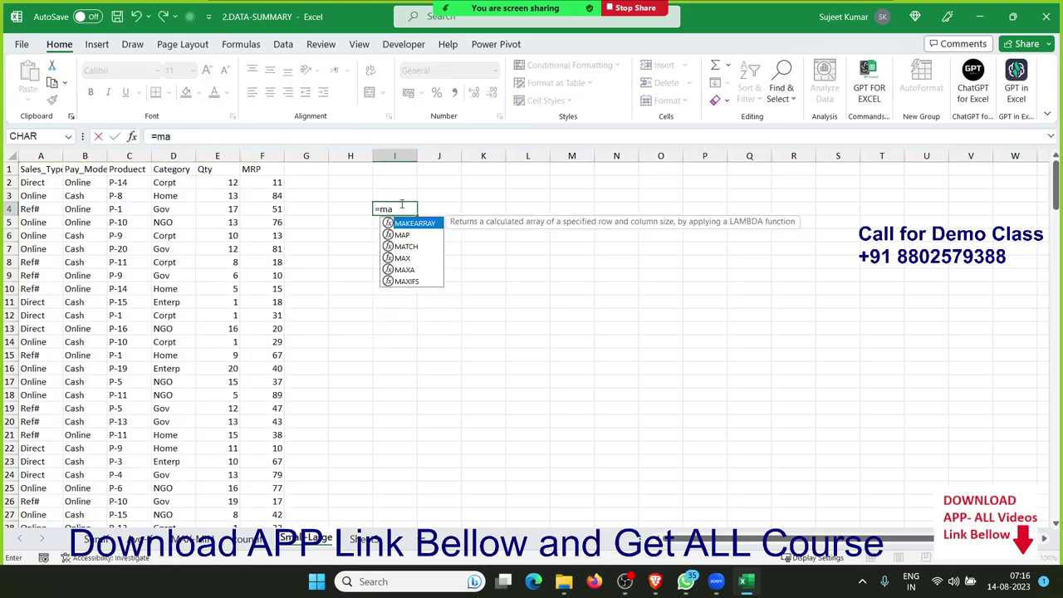
key("Down")
key("Down")
key("Down")
key("Tab")
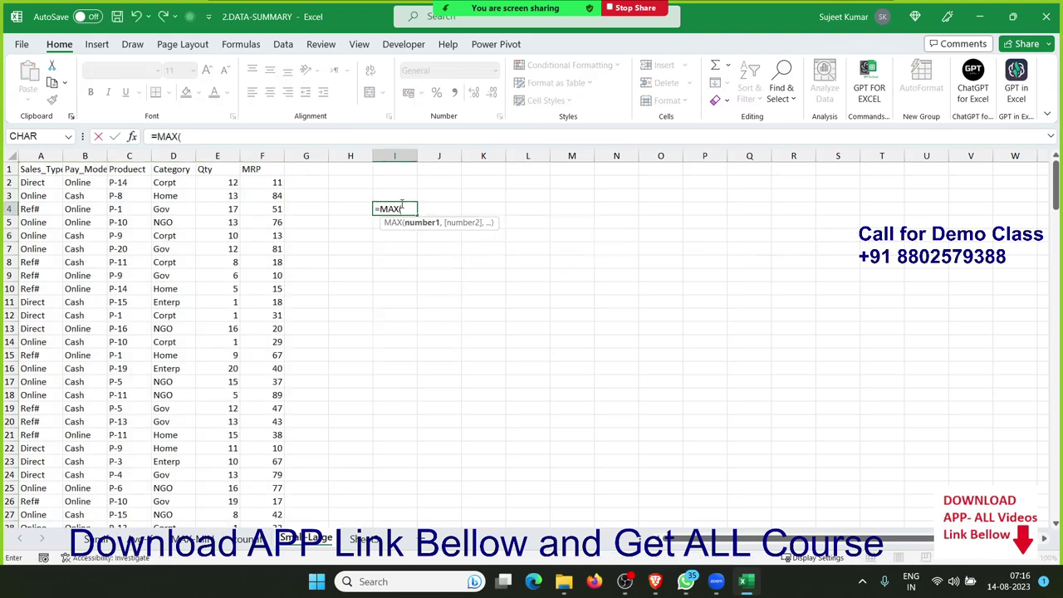
key("Left")
key("Left")
key("Left")
key("ctrl+space")
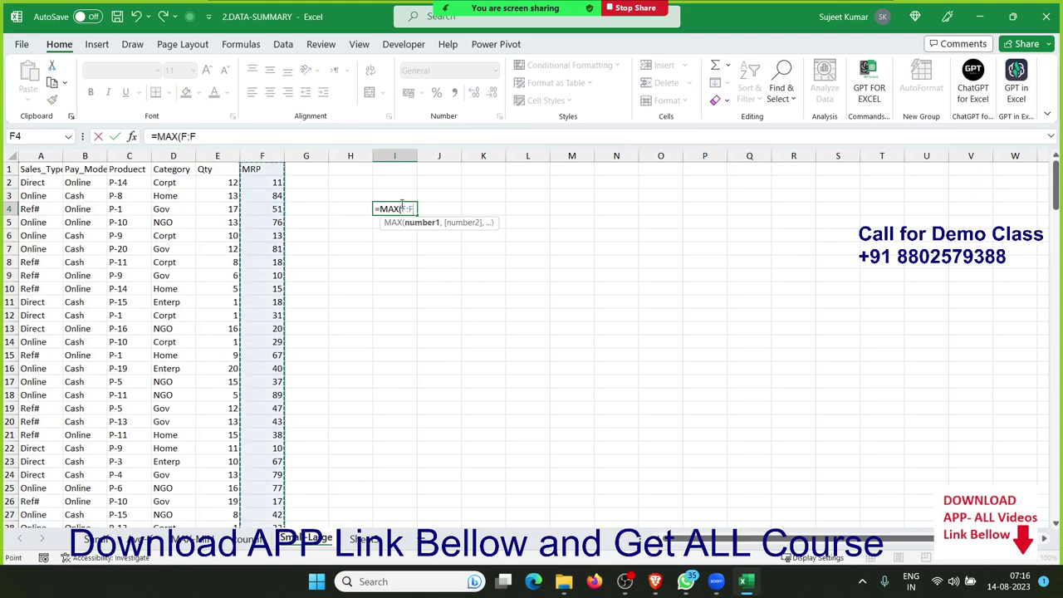
key("Return")
key("Return")
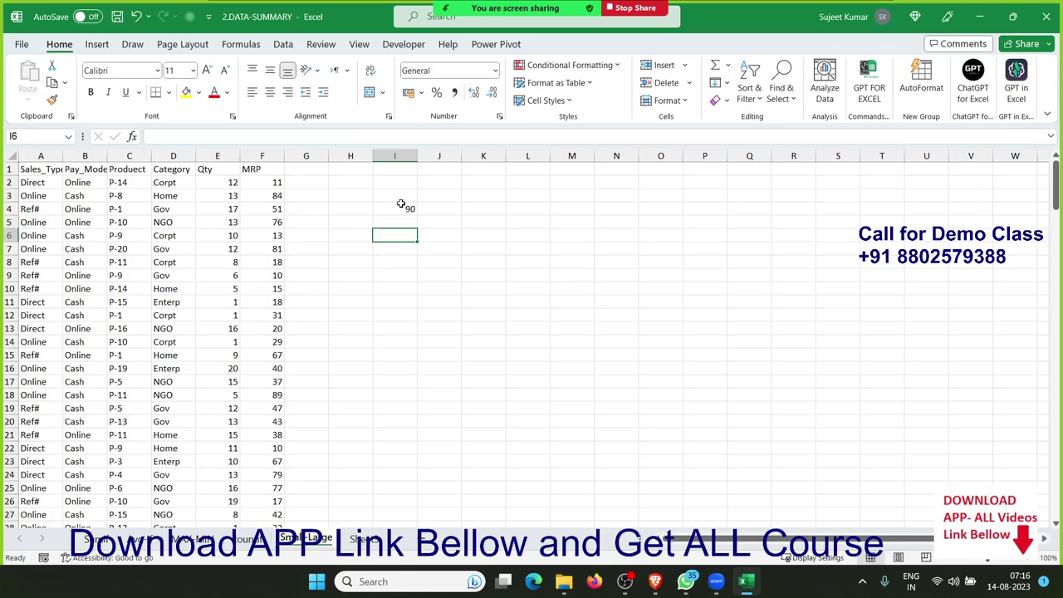
- Put a Top 5 heading in I6 with ranks 1 to 5 below it
type("Top 5")
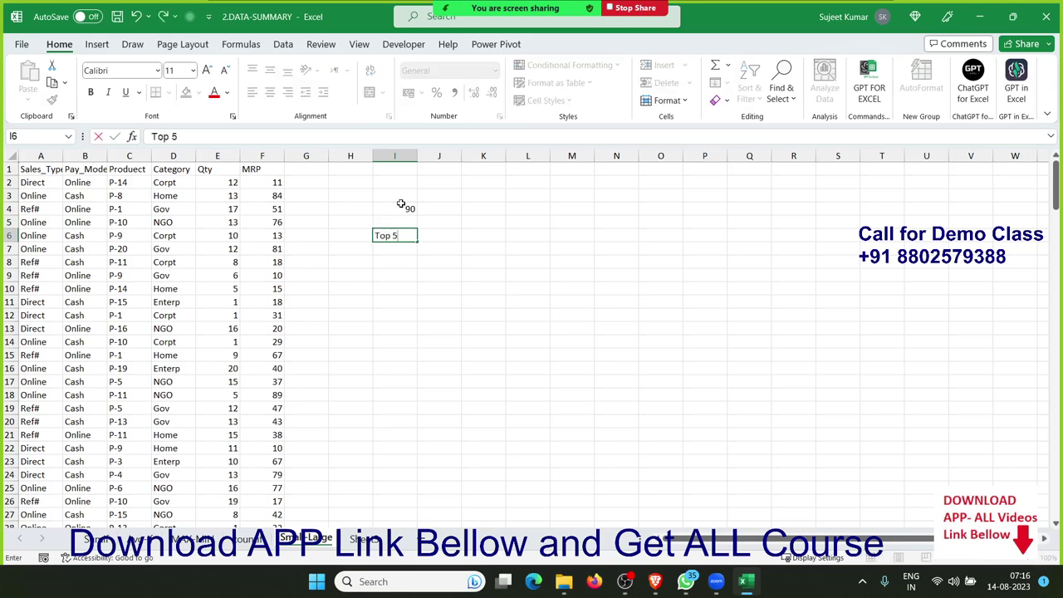
key("Return")
type("1")
key("Return")
type("2")
key("Return")
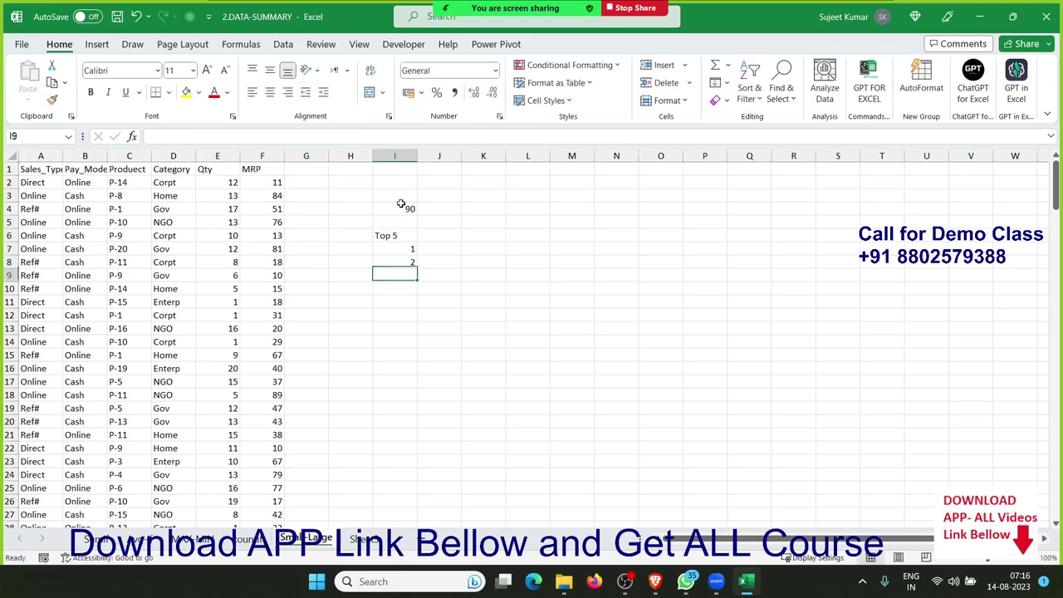
type("34")
key("Return")
type("5")
key("Return")
key("Up")
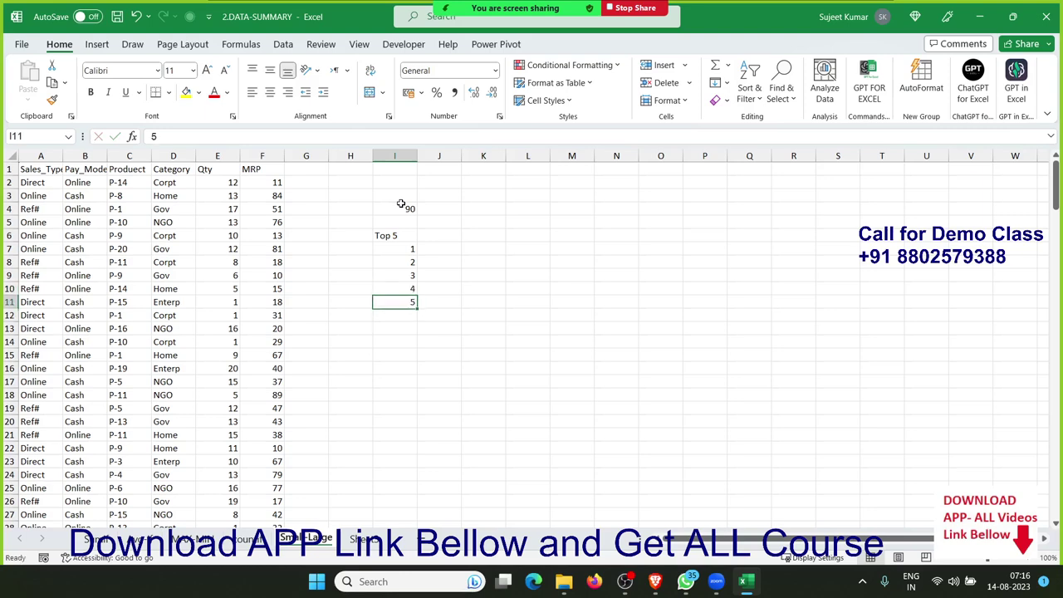
key("Up")
key("Up")
key("Up")
- Start typing the Bottom heading in K6
key("Up")
key("Right")
key("Right")
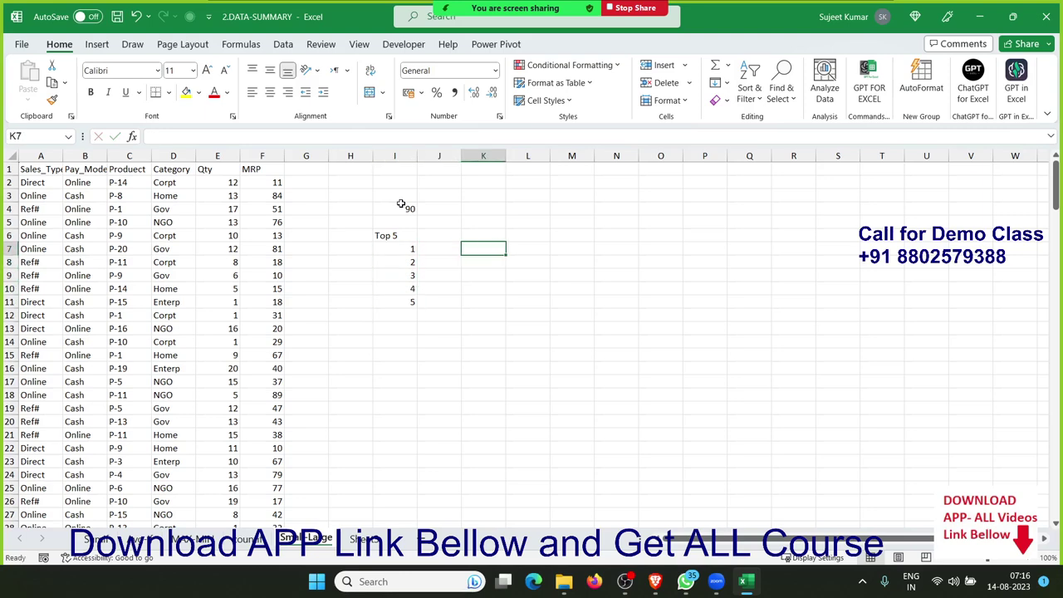
key("Up")
type("B")
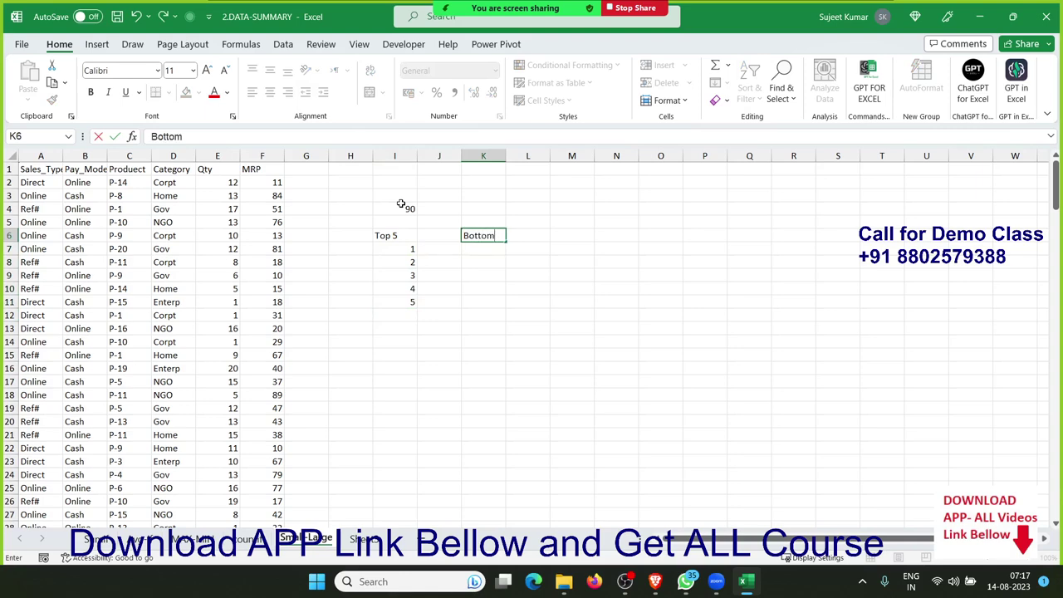
- Finish the Bottom heading, enter =LARGE(F:F,I7) in J7, and fill it down to J11
key("Return")
key("Left")
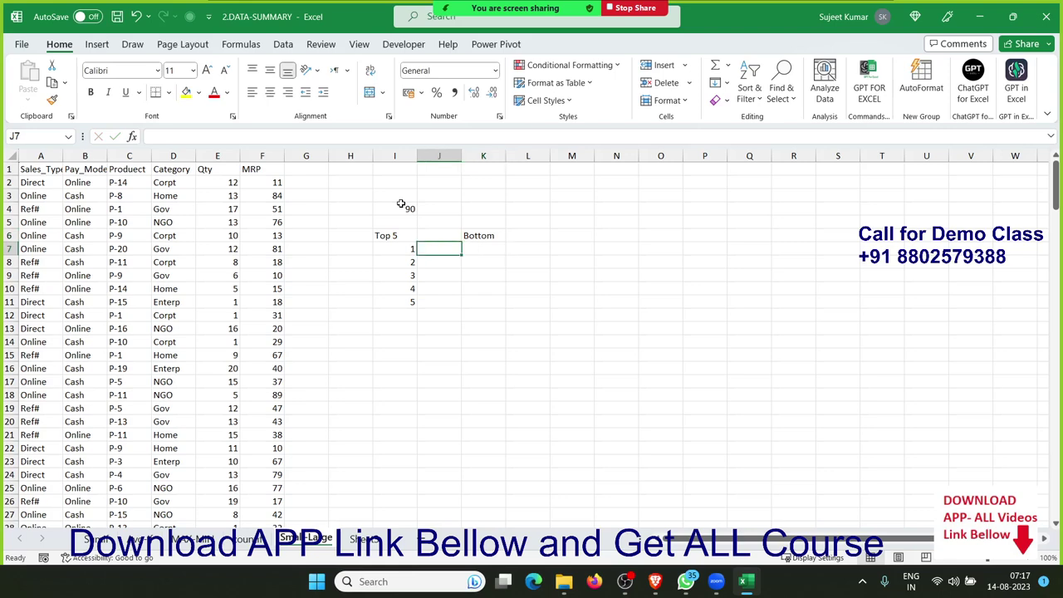
type("=la")
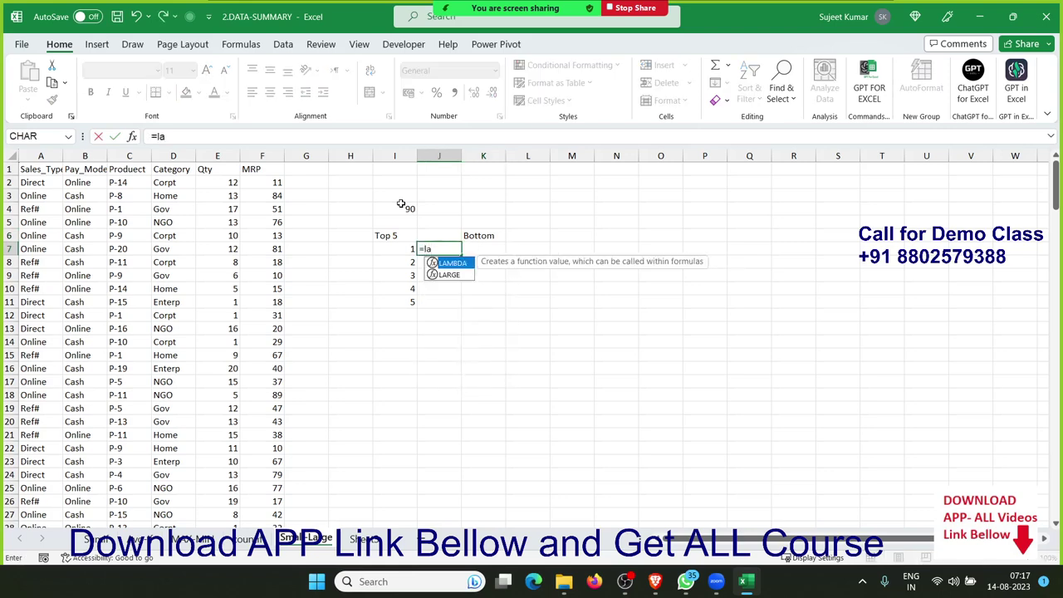
type("r")
key("Tab")
key("Left")
key("Left")
key("Left")
key("Left")
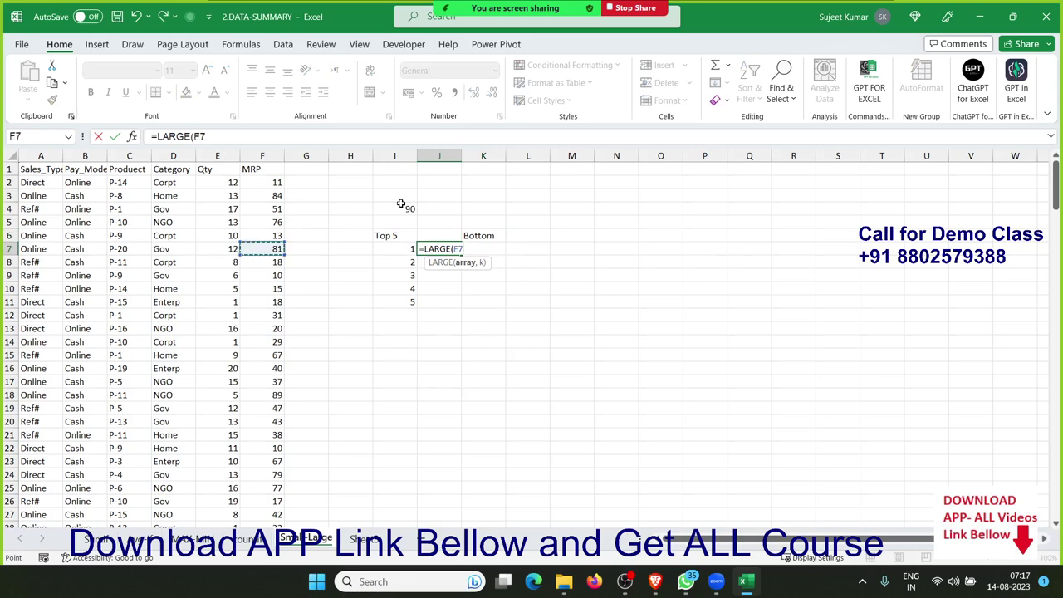
key("ctrl+space")
type(",")
key("Left")
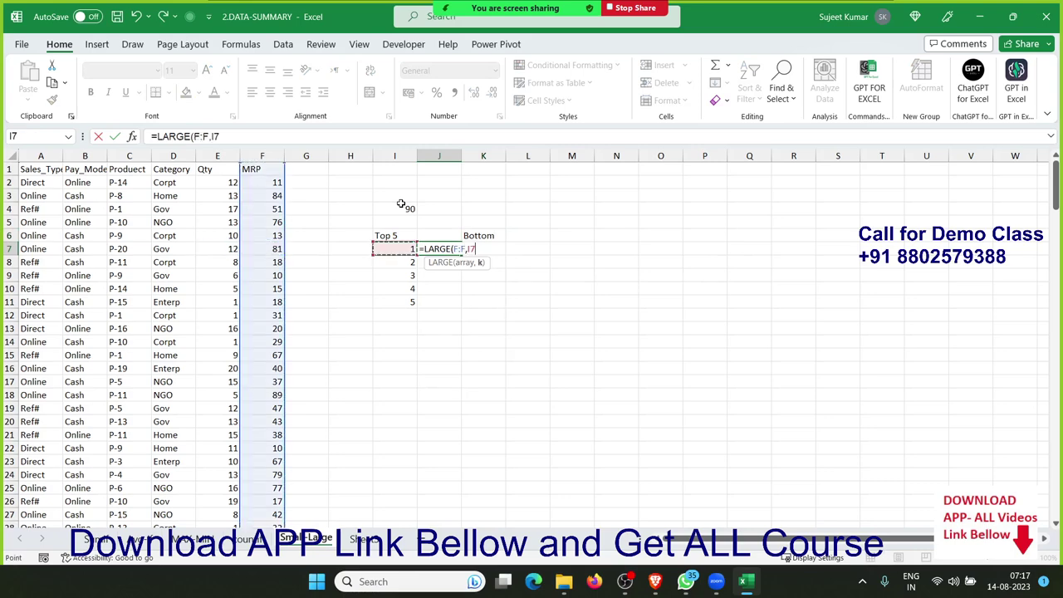
key("Return")
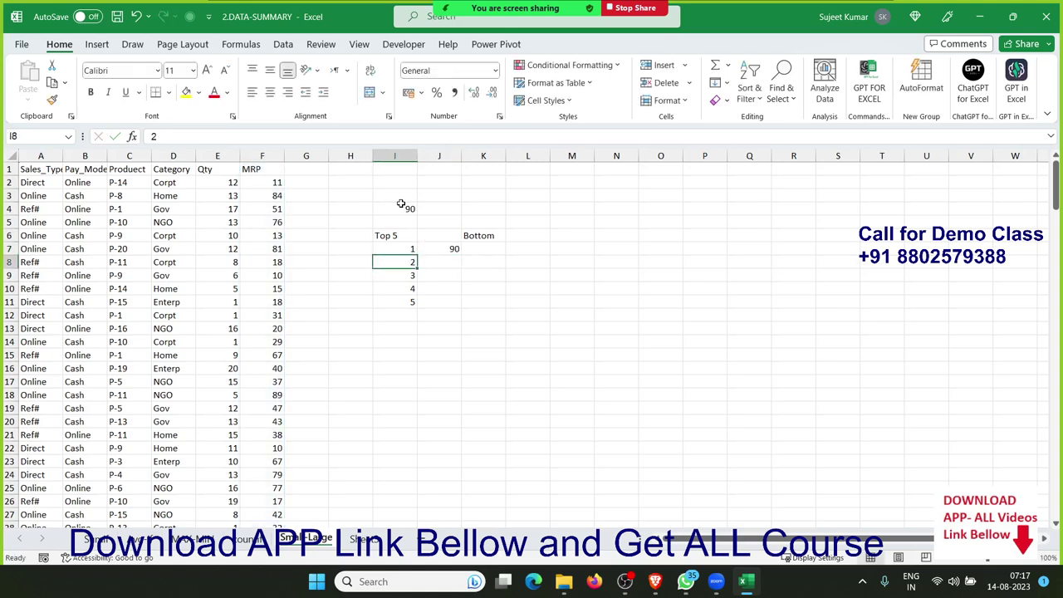
key("Down")
key("Down")
key("Down")
key("shift+Up")
key("shift+Up")
key("shift+Up")
key("ctrl+d")
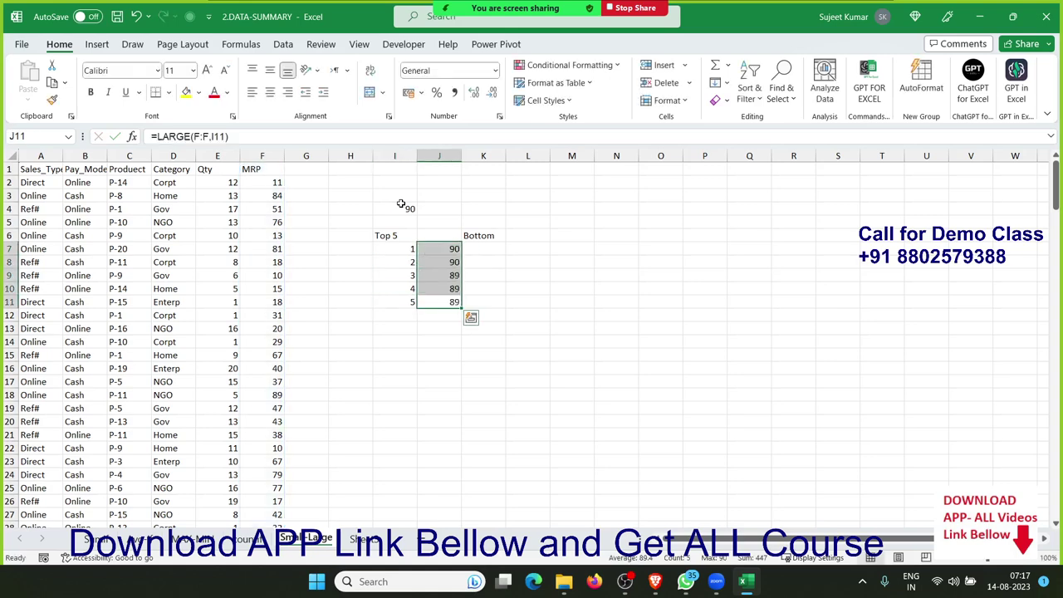
- Overwrite the MRP entries in F8 and F9 with 95 and 96, then type the next MRP value
key("Left")
key("Home")
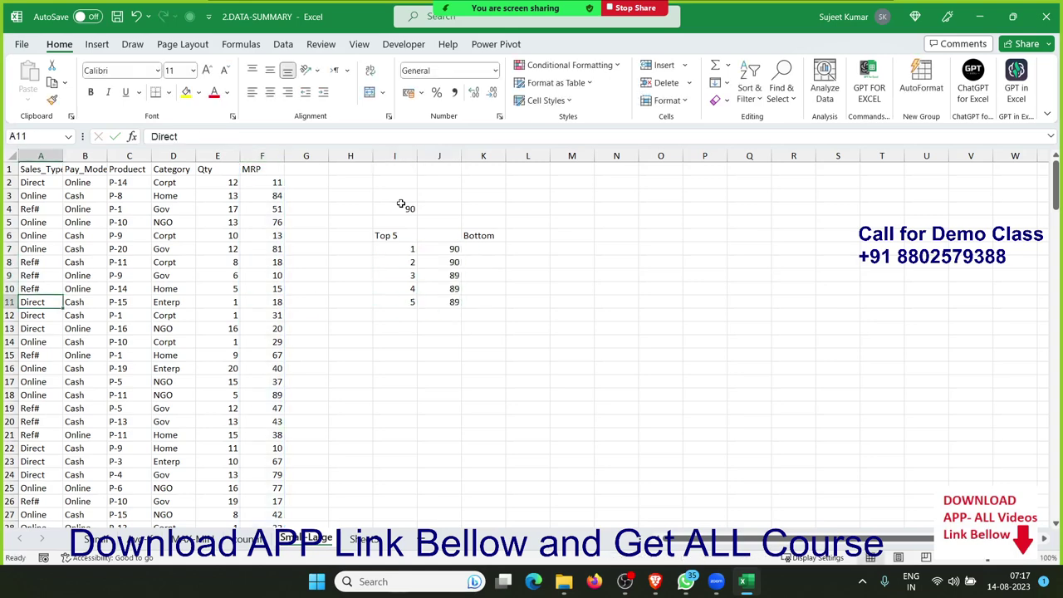
key("Right")
key("ctrl+Right")
key("Up")
key("Up")
key("Up")
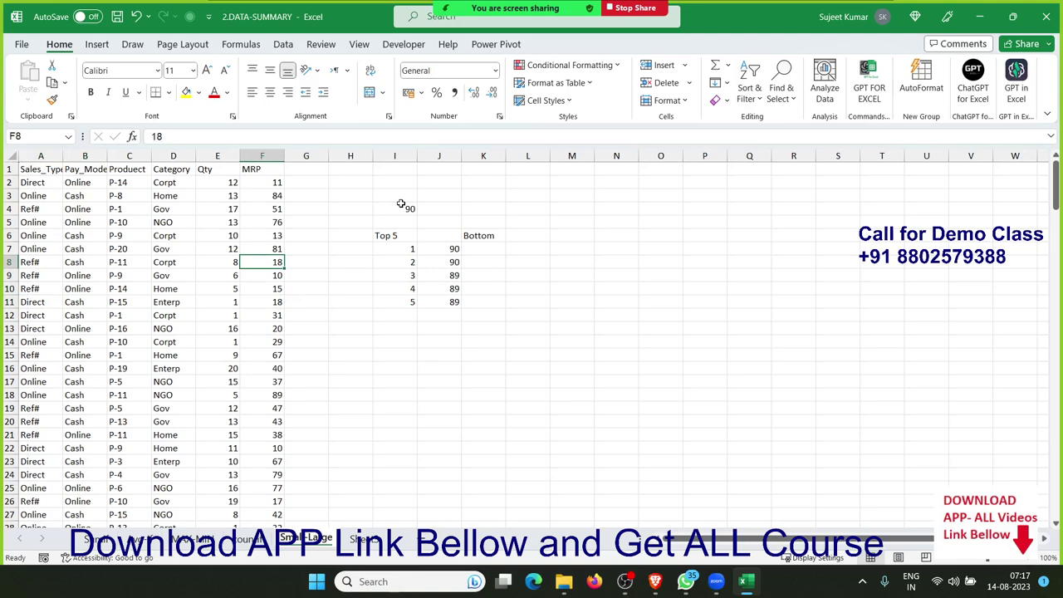
type("95")
key("Return")
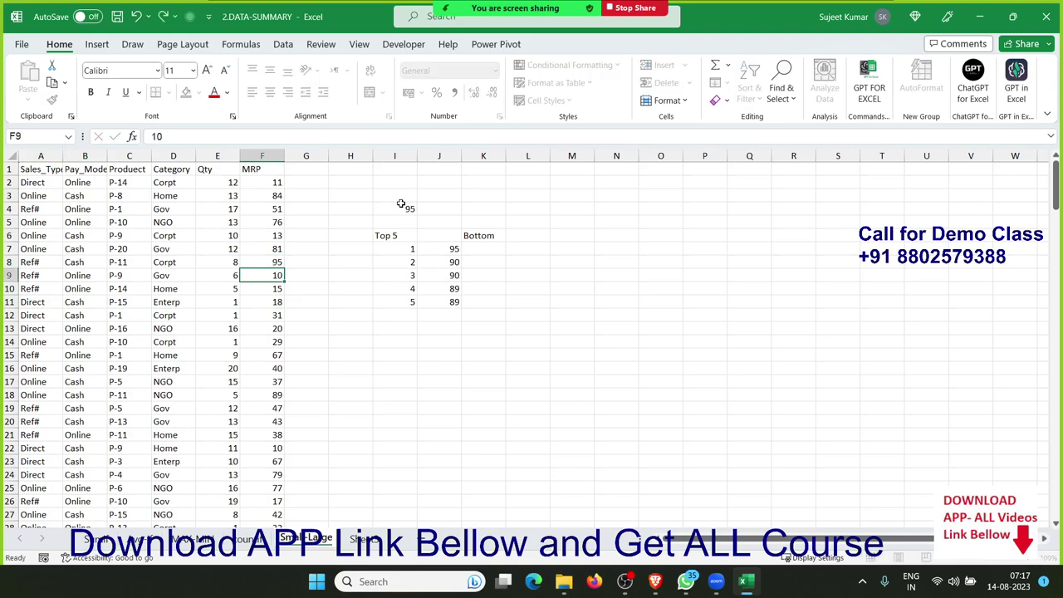
type("96")
key("Return")
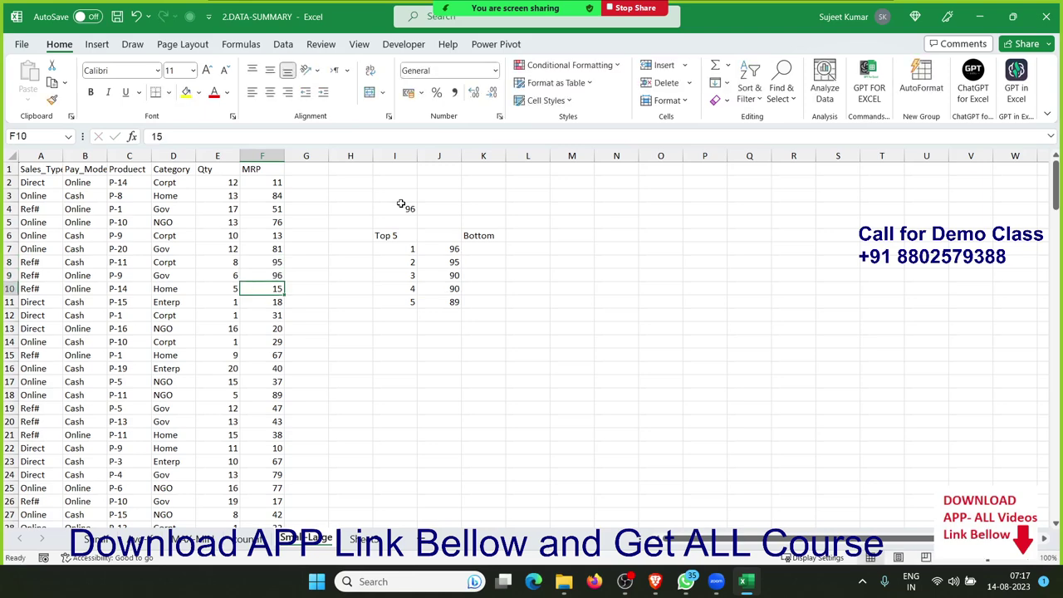
type("67")
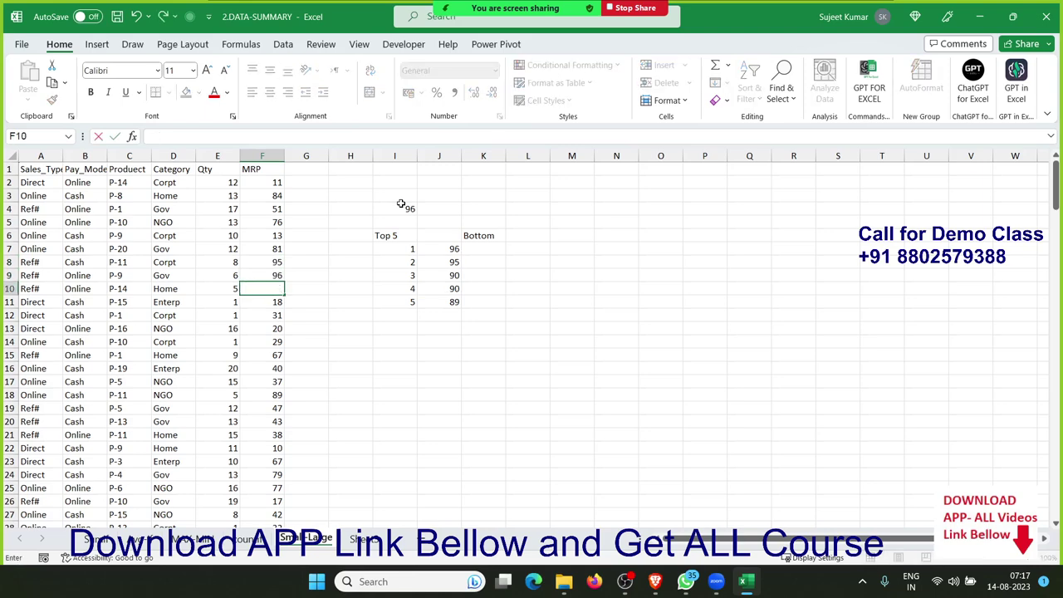
type("98")
- Commit the 98 MRP value and enter =SMALL(F:F,I7) in K7
key("Return")
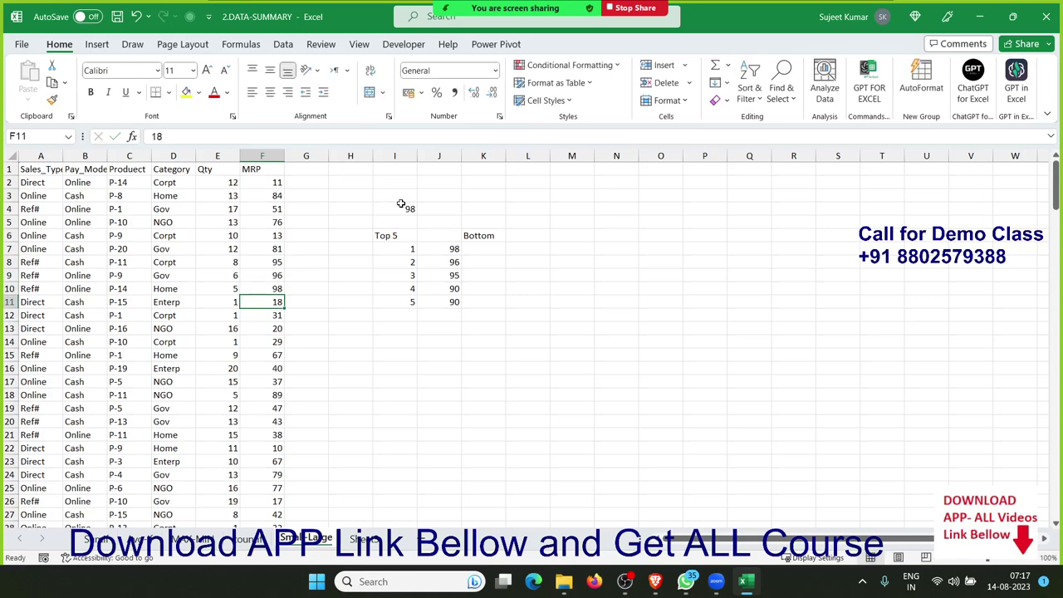
left_click_drag(453, 248, 441, 312)
left_click(470, 260)
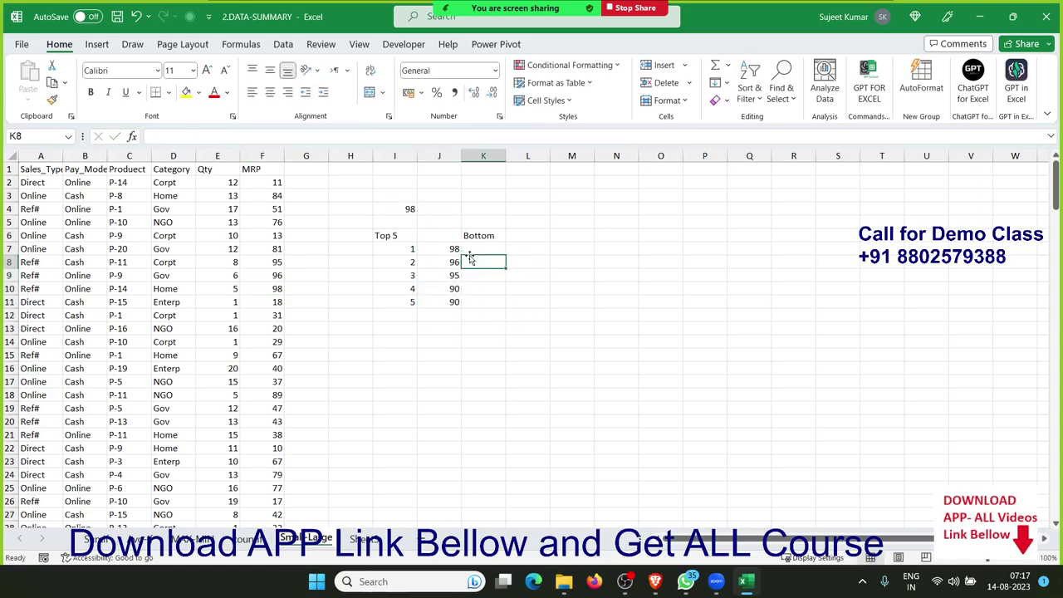
left_click(470, 253)
type("=sm")
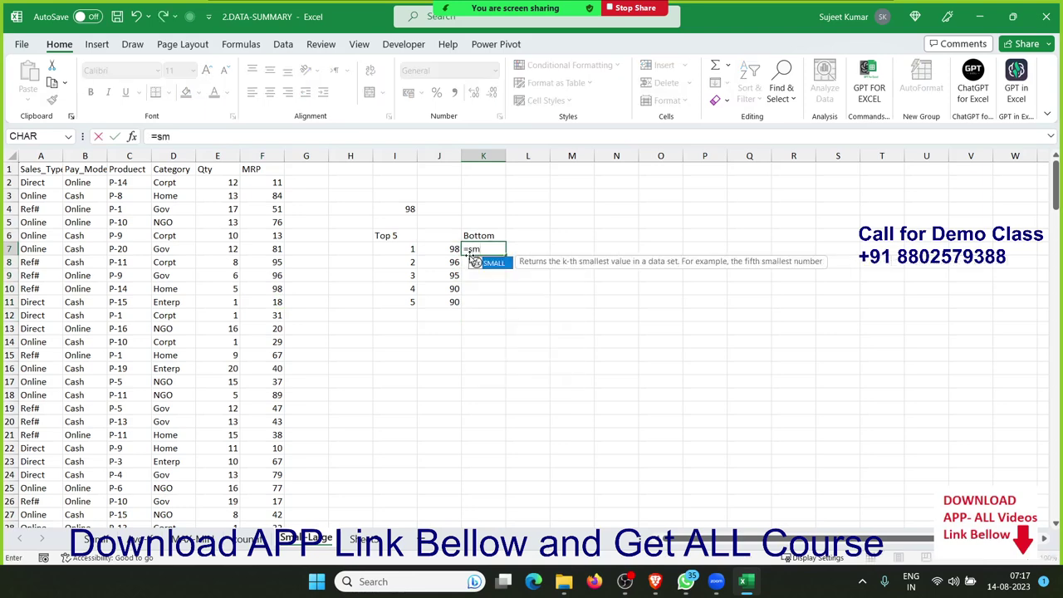
key("Tab")
key("Left")
key("Left")
key("Left")
key("Left")
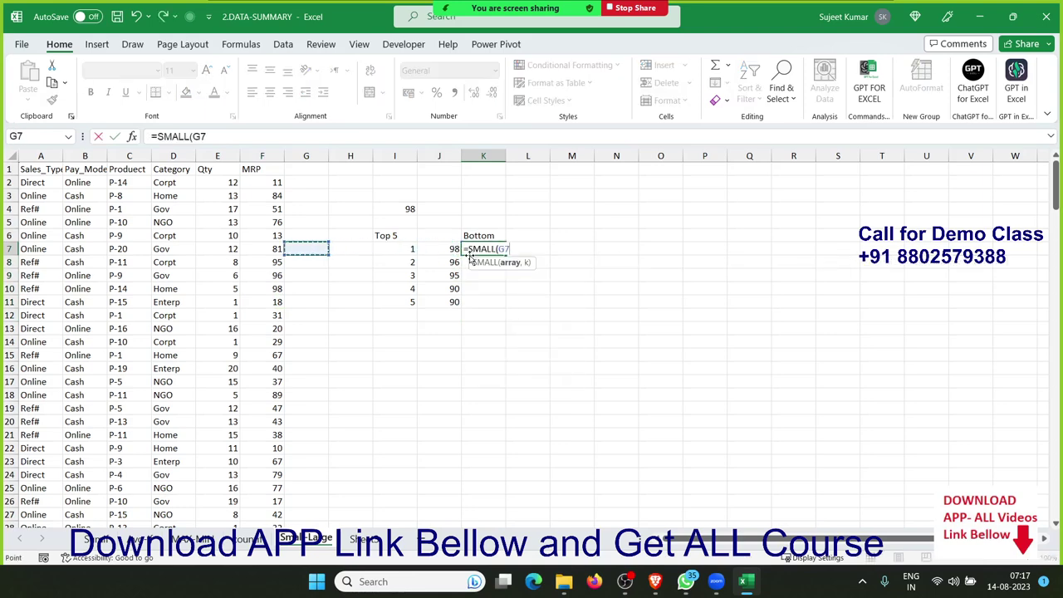
key("Left")
key("ctrl+space")
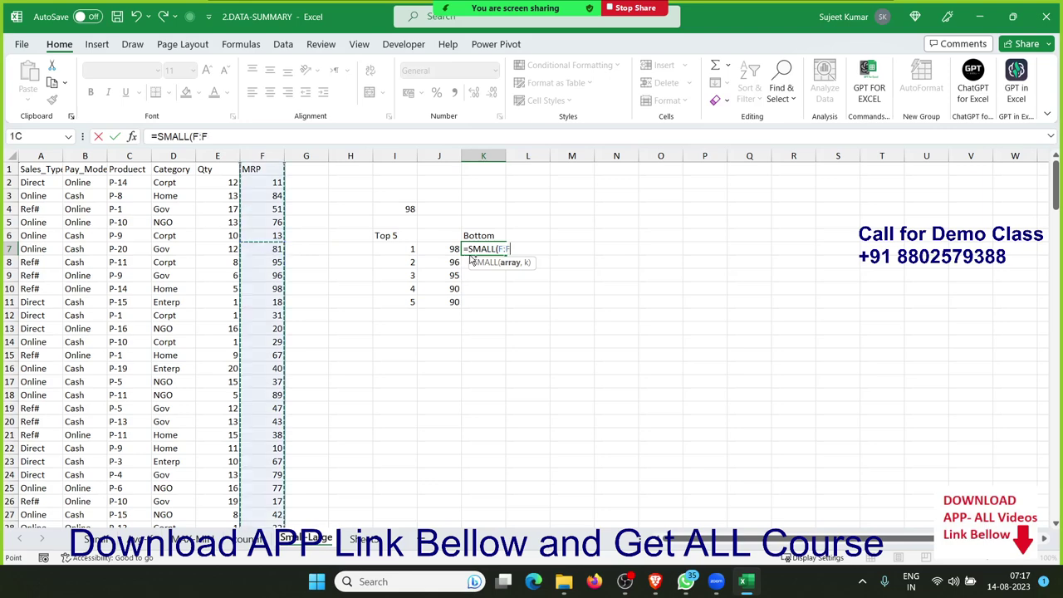
type(",")
key("Left")
key("Left")
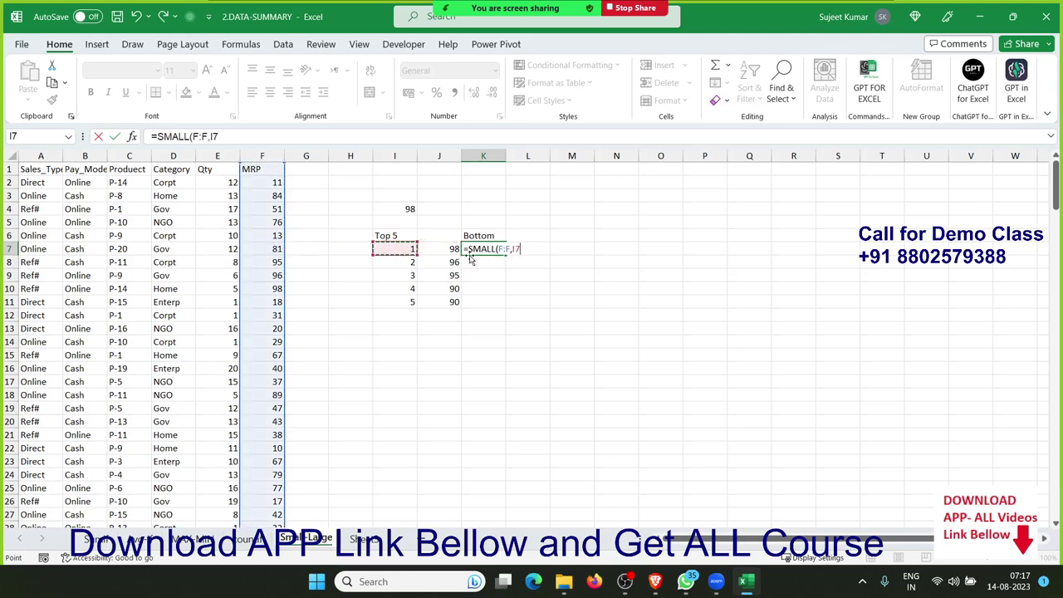
key("Return")
key("Left")
- Fill the SMALL formula down to K11 and save the workbook
key("Right")
key("Down")
key("Down")
key("Down")
key("shift+Up")
key("shift+Up")
key("shift+Up")
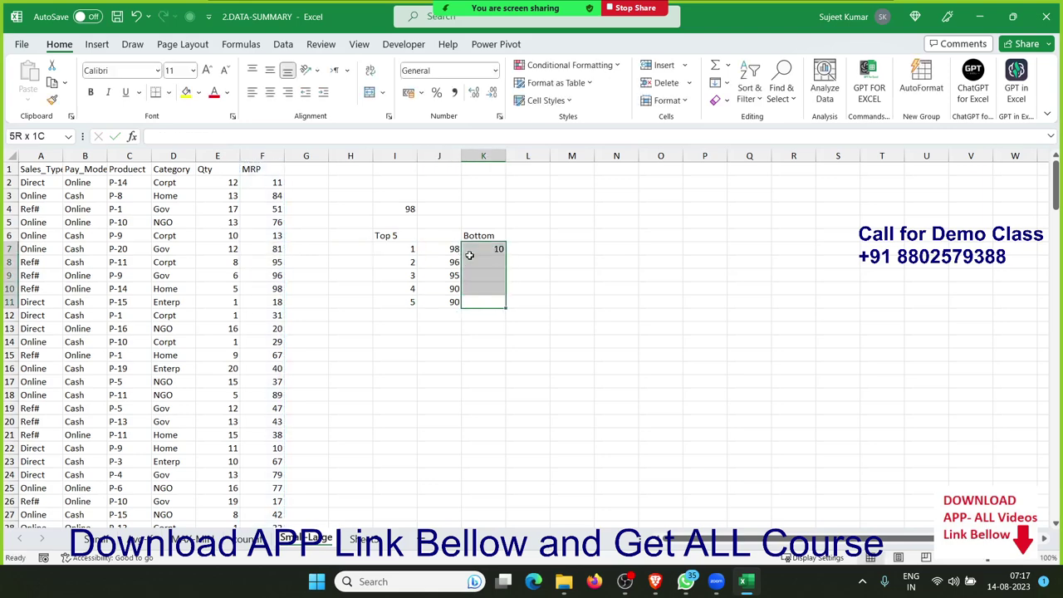
key("ctrl+d")
key("Up")
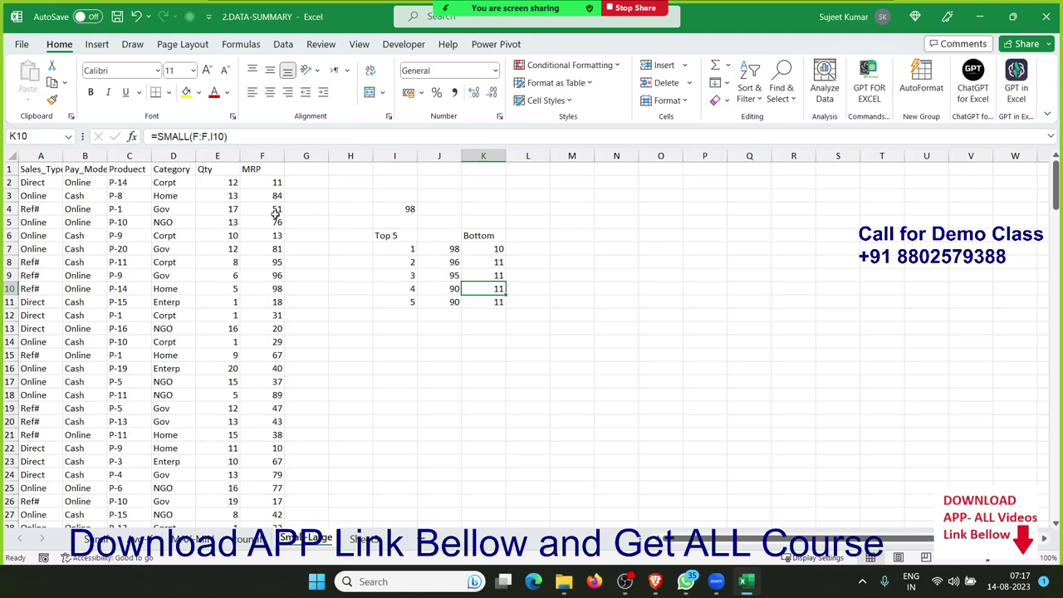
left_click(117, 16)
mouse_move(563, 581)
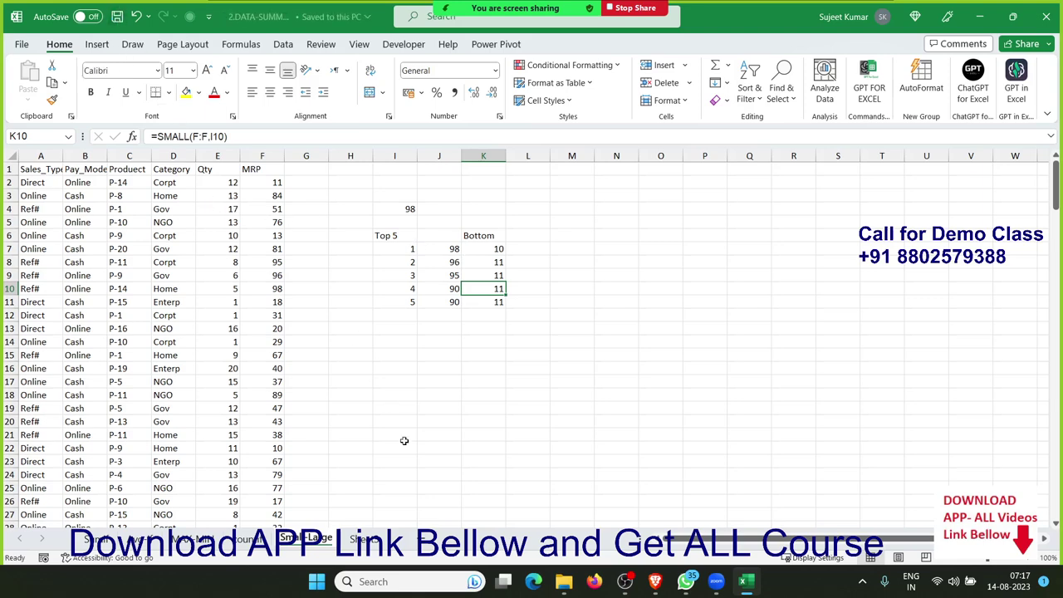
- Browse Class_Rec (E:) > EXCEL-2021 > 3.Function > 6.Math and open 3.Sumif_Project question
left_click(562, 585)
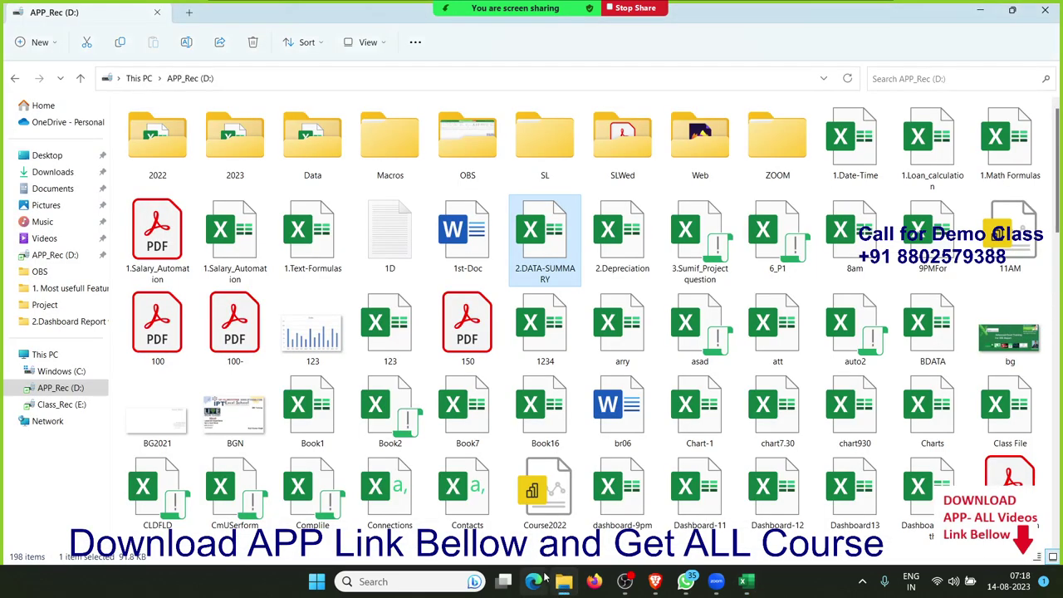
left_click(80, 405)
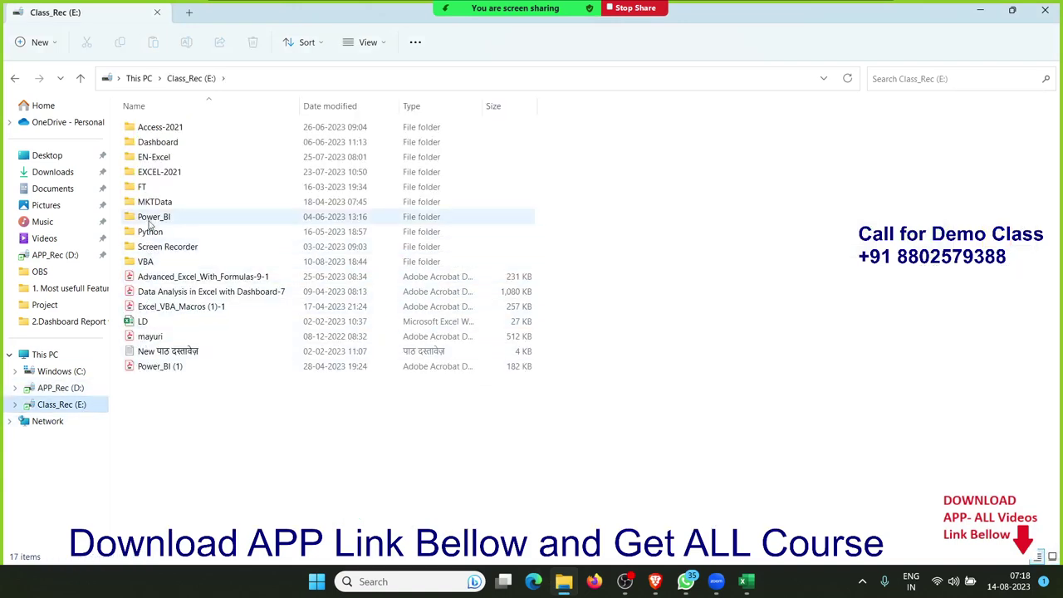
double_click(154, 176)
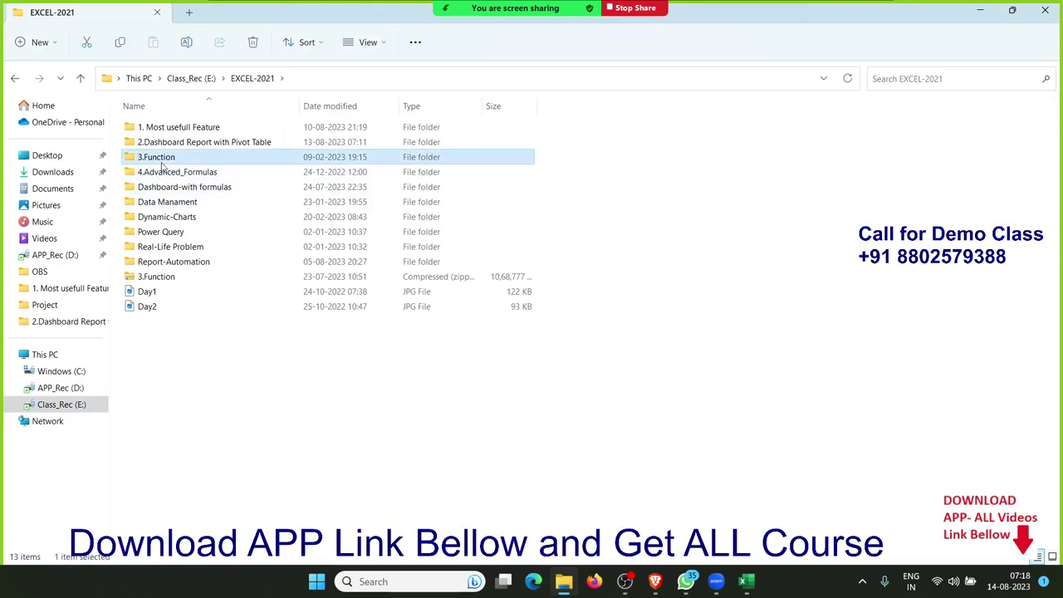
double_click(158, 157)
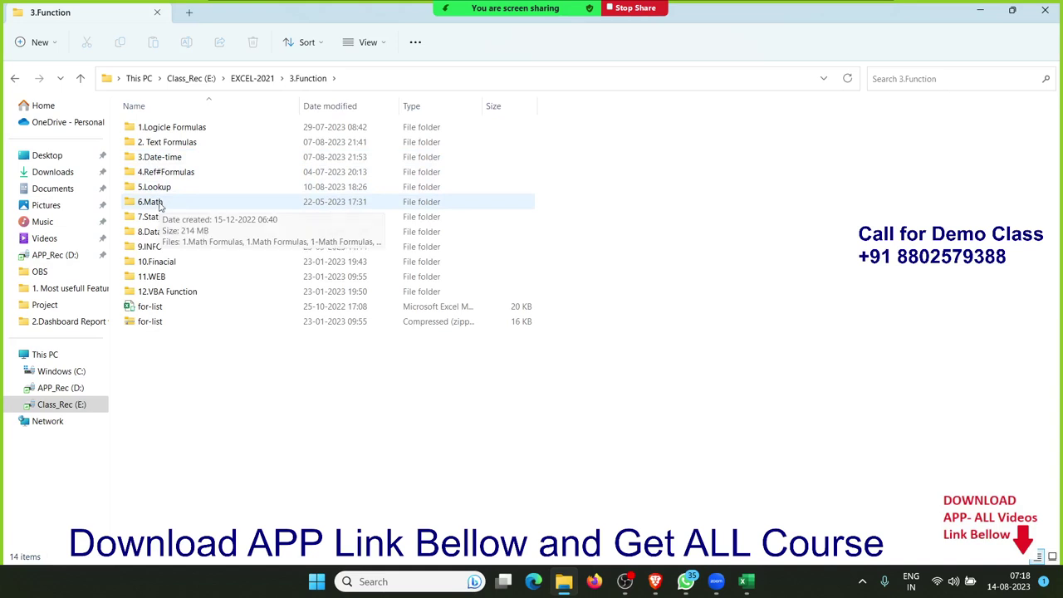
double_click(160, 207)
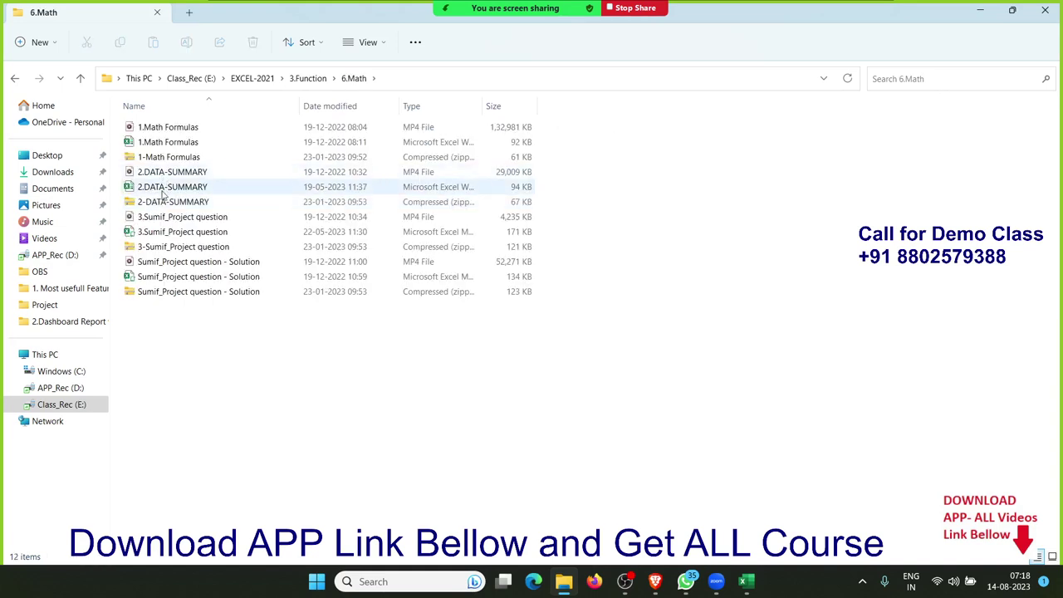
double_click(163, 232)
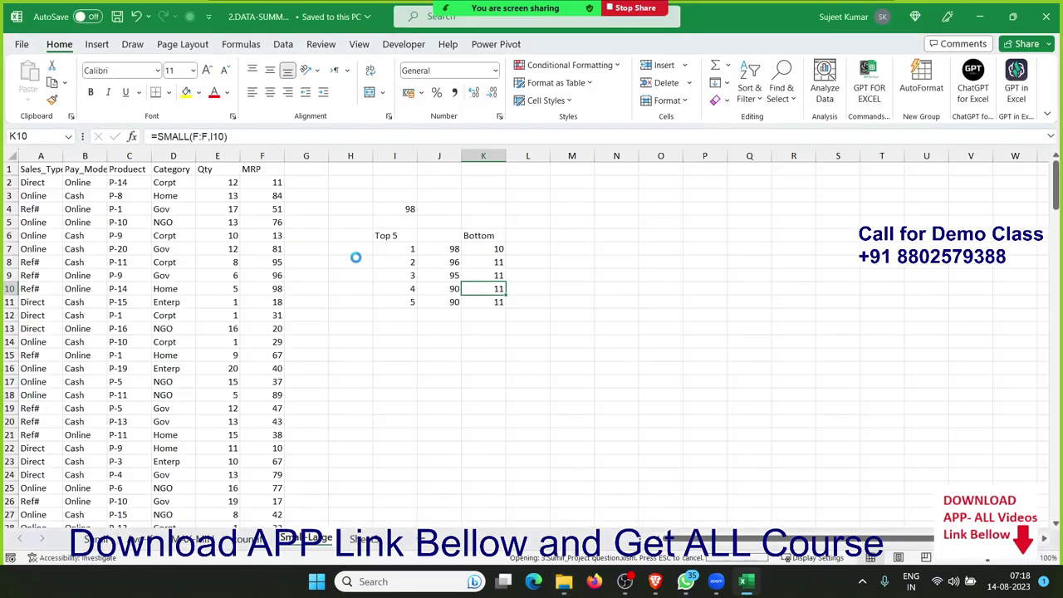
- Inspect the SUMIFS formula in B8, then delete the monthly Qty and MRP results in B8:C20
left_click(369, 339)
scroll(285, 362, "down", 5)
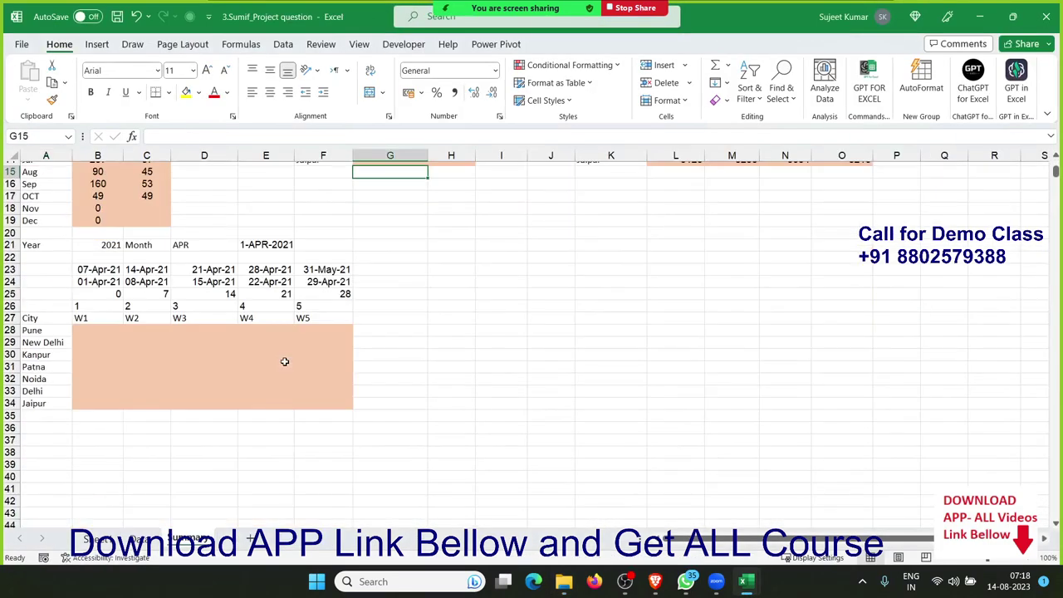
scroll(166, 325, "up", 5)
left_click(106, 255)
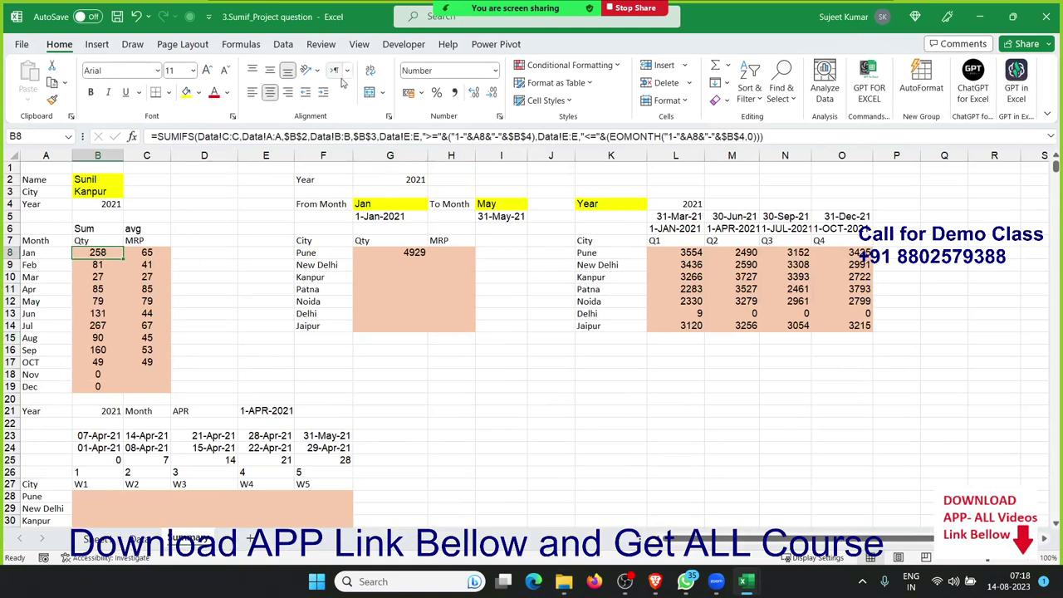
left_click(239, 218)
left_click(621, 361)
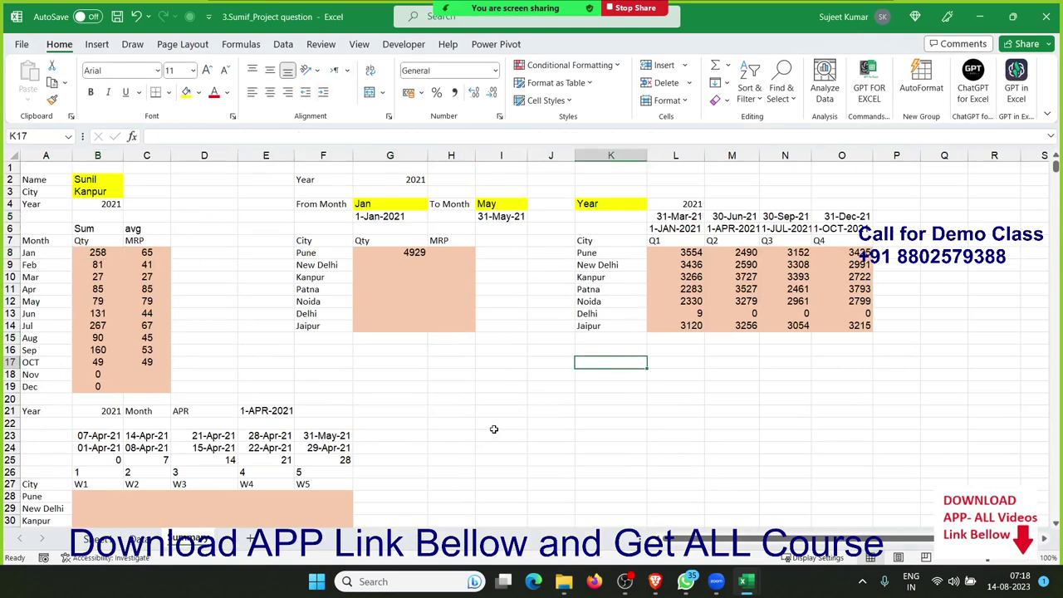
key("alt+Tab")
key("alt+Tab")
left_click_drag(108, 254, 143, 397)
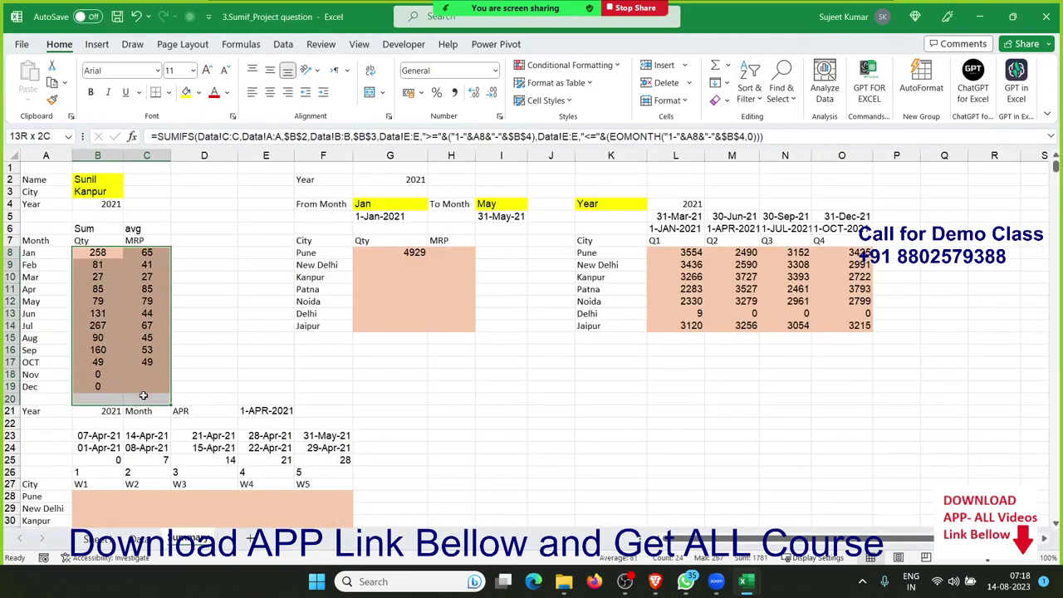
key("Delete")
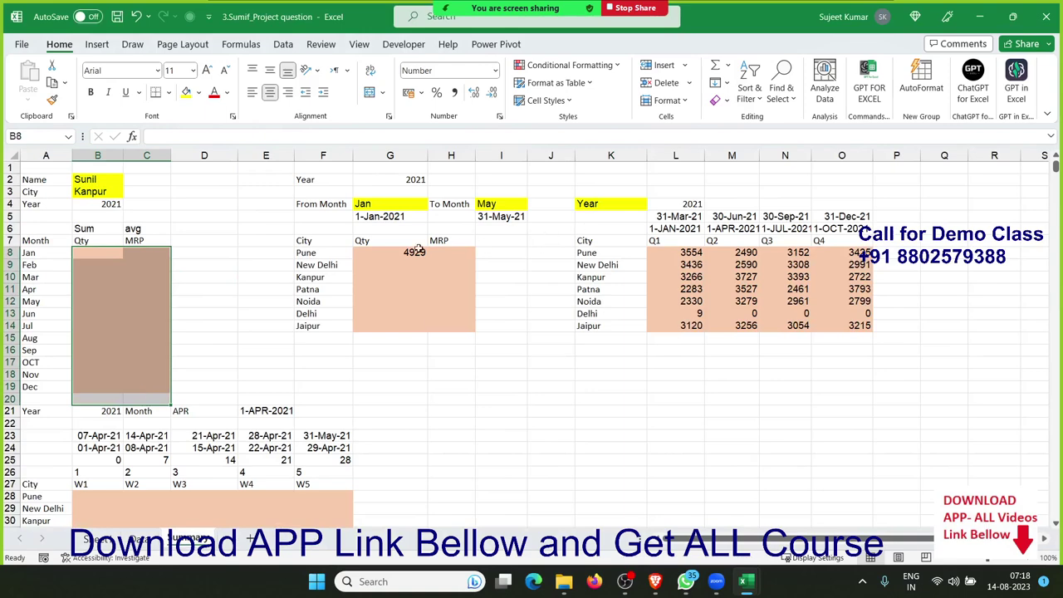
- Delete the 4929 Pune total in G8 and the quarterly city results in L8:O14
left_click(419, 252)
key("Delete")
mouse_move(677, 253)
left_mouse_down()
mouse_move(811, 268)
mouse_move(842, 325)
left_mouse_up()
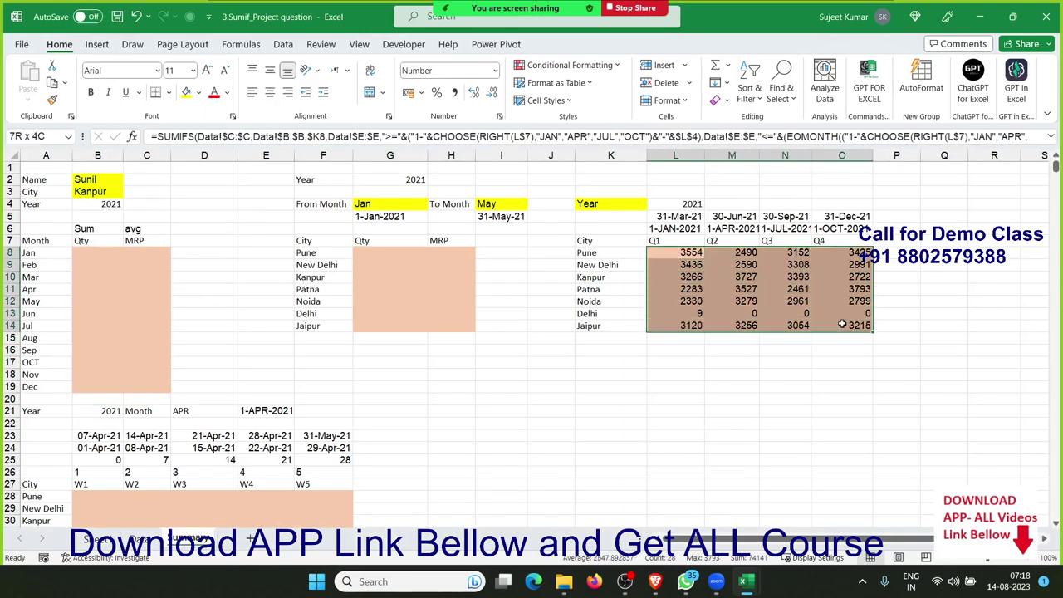
key("Delete")
- Clear the weekly start/end dates in B22:F25 and the week numbers, then save
scroll(375, 479, "down", 3)
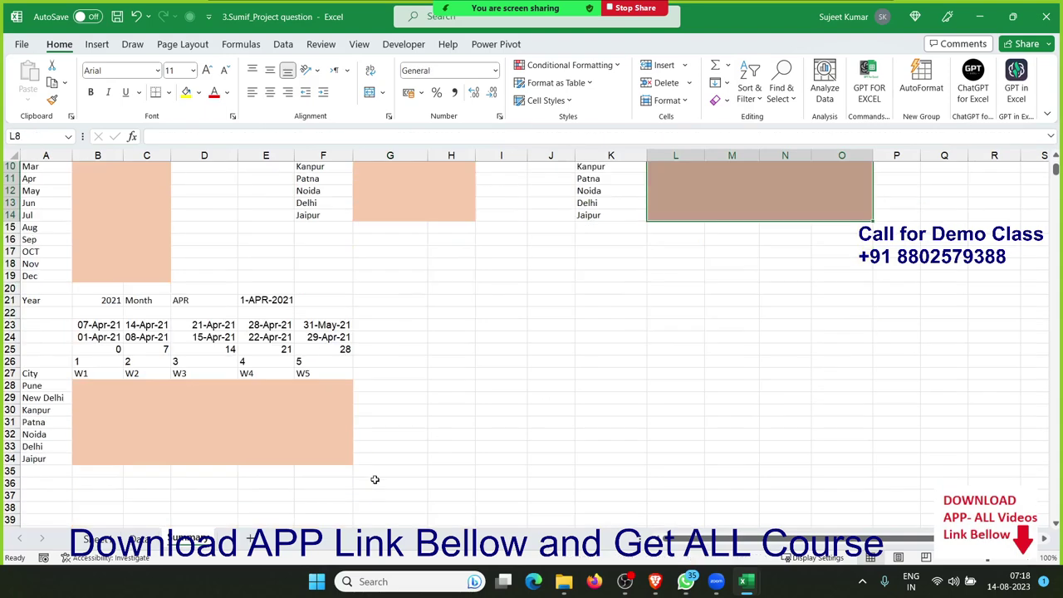
mouse_move(85, 310)
left_mouse_down()
mouse_move(212, 339)
mouse_move(341, 348)
left_mouse_up()
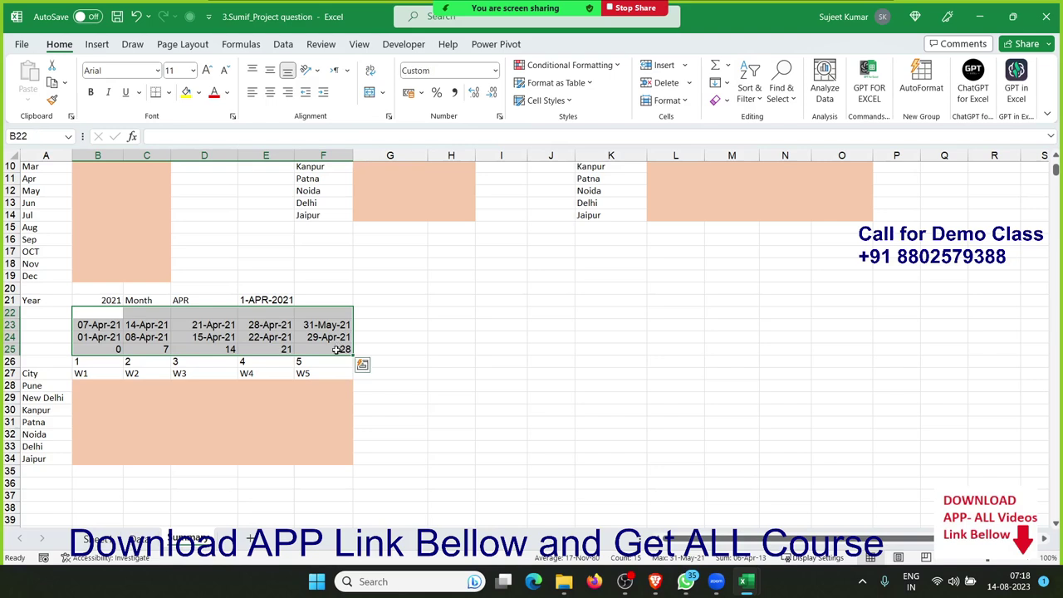
key("Delete")
left_click_drag(88, 345, 298, 361)
key("Delete")
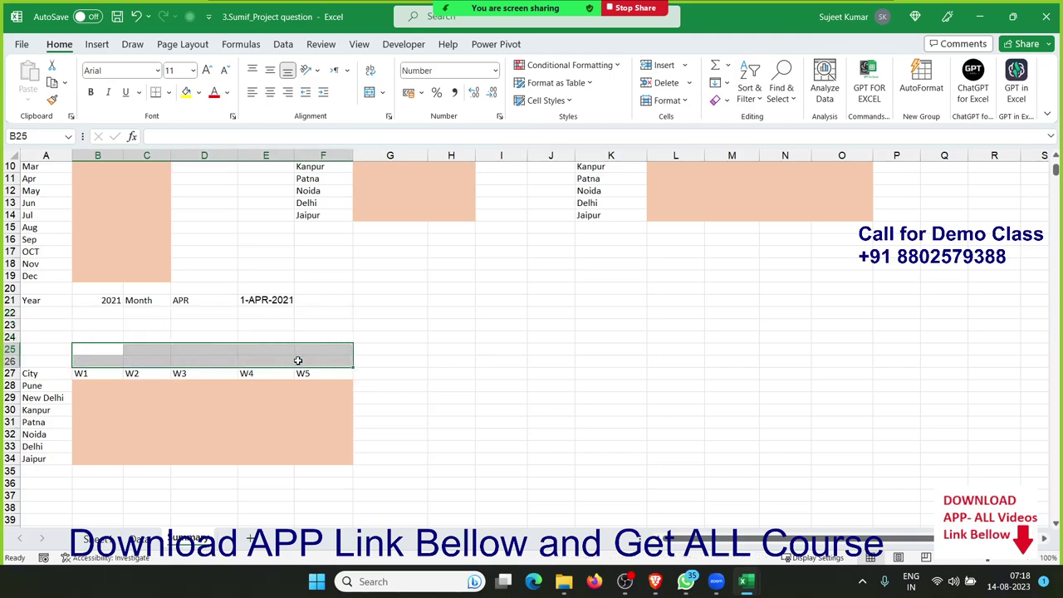
key("ctrl+s")
- Clear the quarter start and end dates in L5:O6
scroll(305, 357, "up", 3)
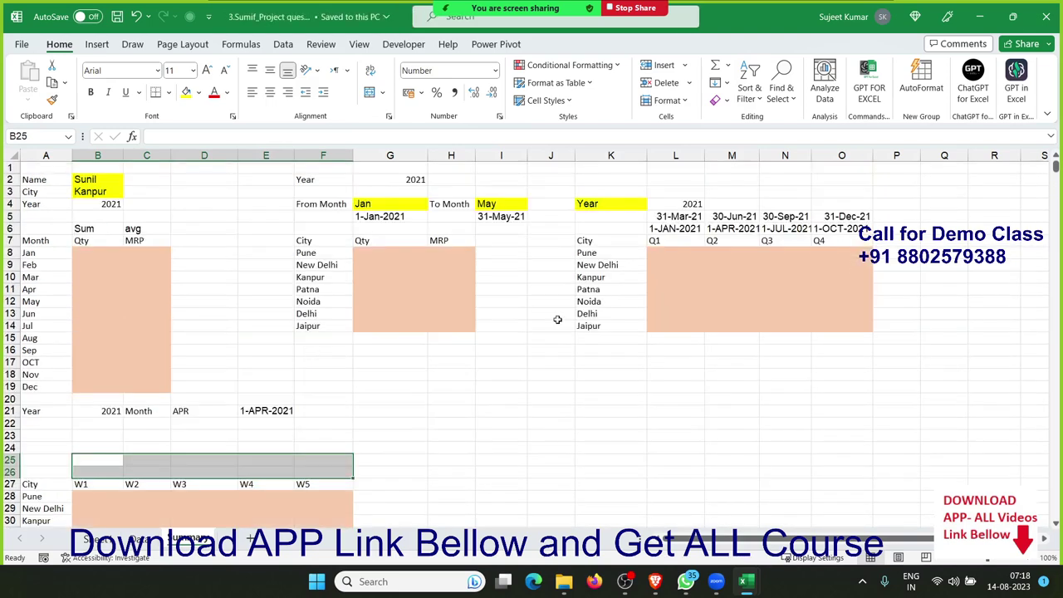
left_click_drag(683, 204, 822, 233)
left_click(674, 216)
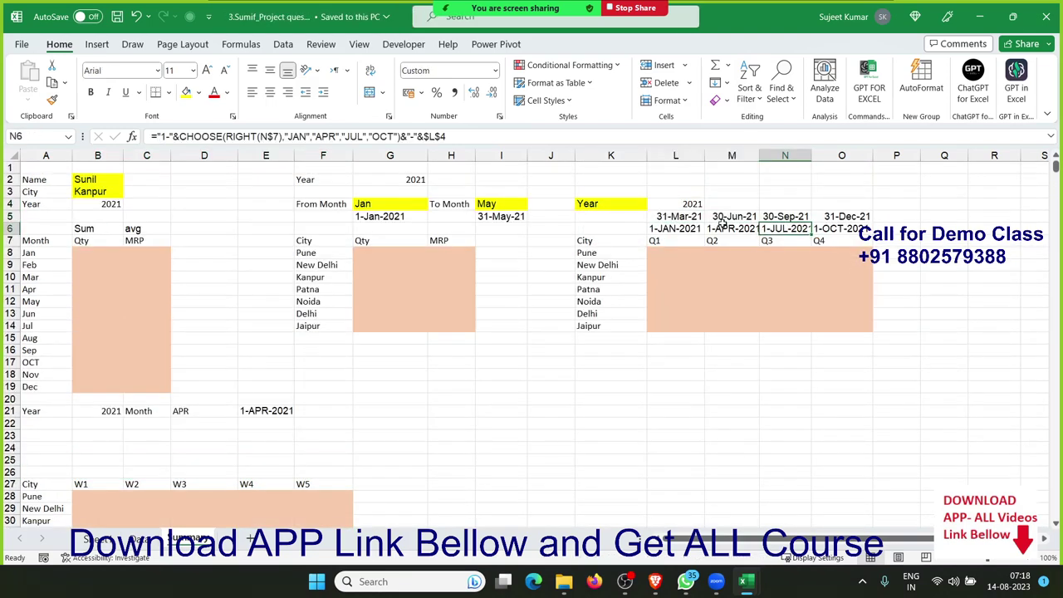
left_click_drag(674, 216, 848, 228)
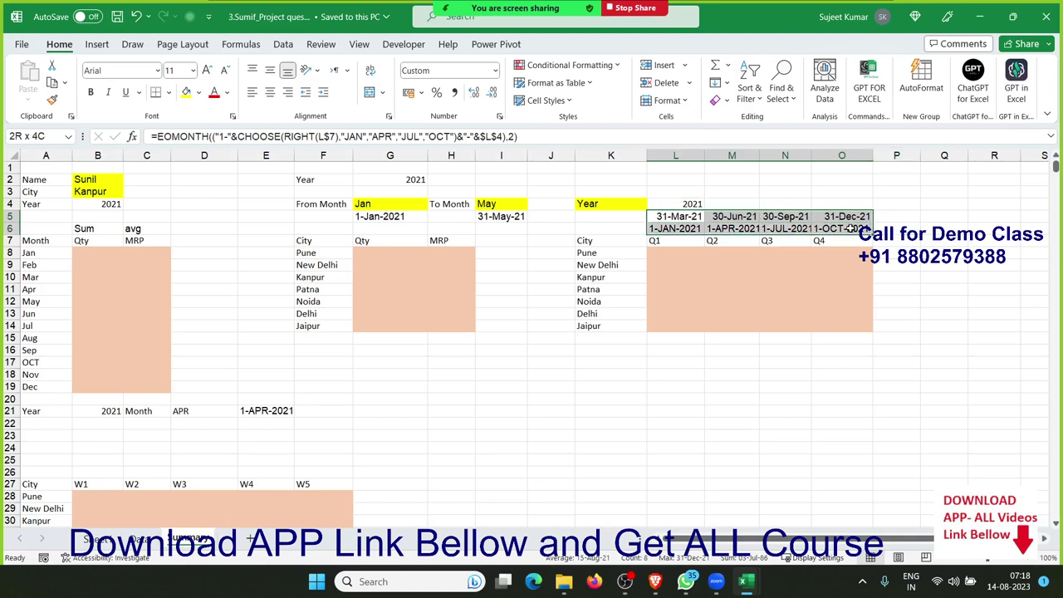
key("Delete")
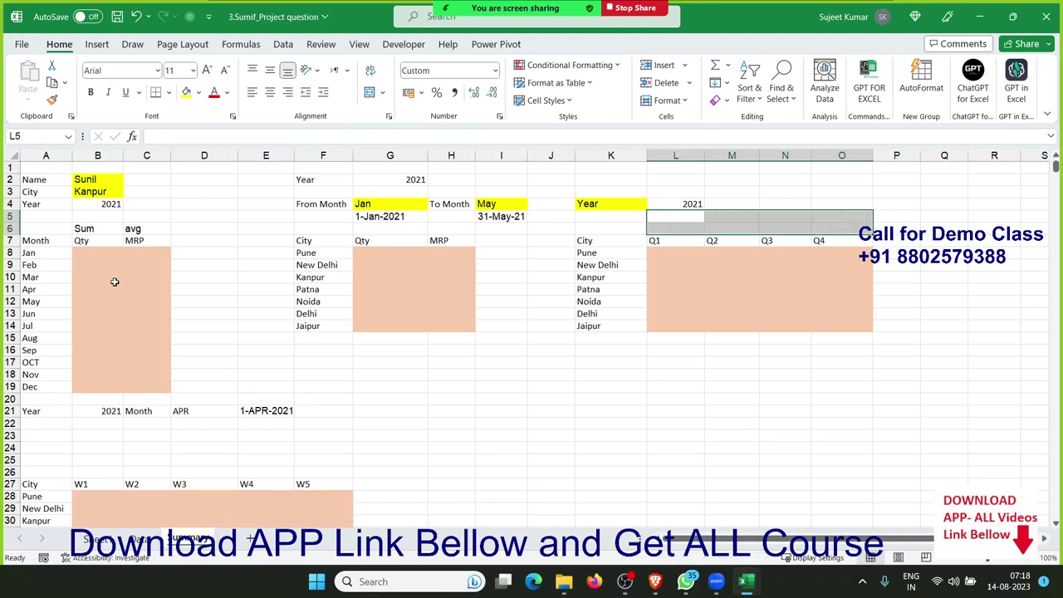
- Check the City and Year 2021 inputs, then select H1:K11 beside the data on the Data sheet
left_click(112, 279)
left_click(104, 190)
left_click(104, 205)
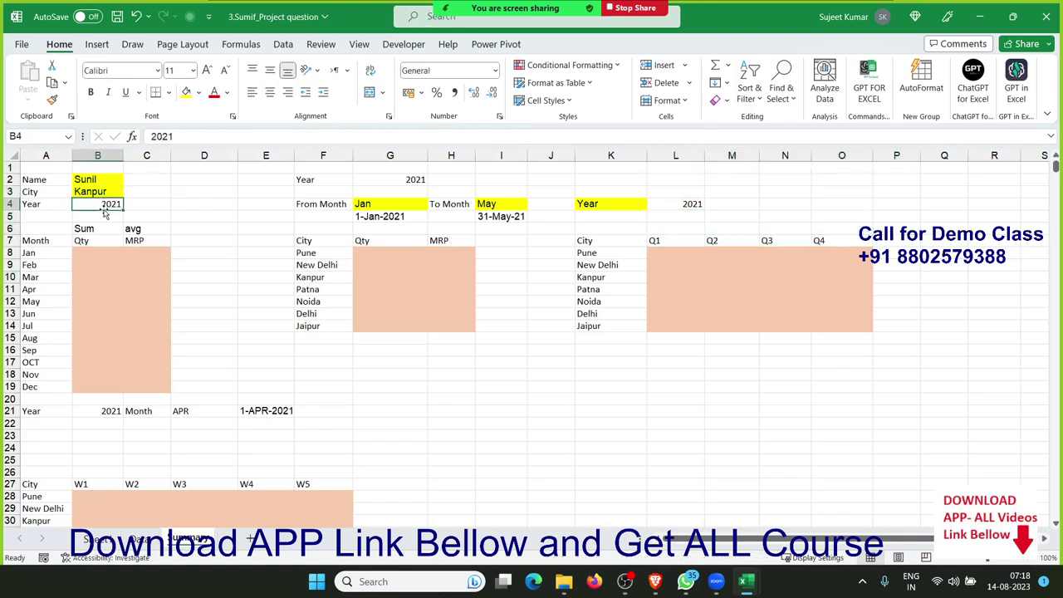
left_click_drag(80, 258, 127, 396)
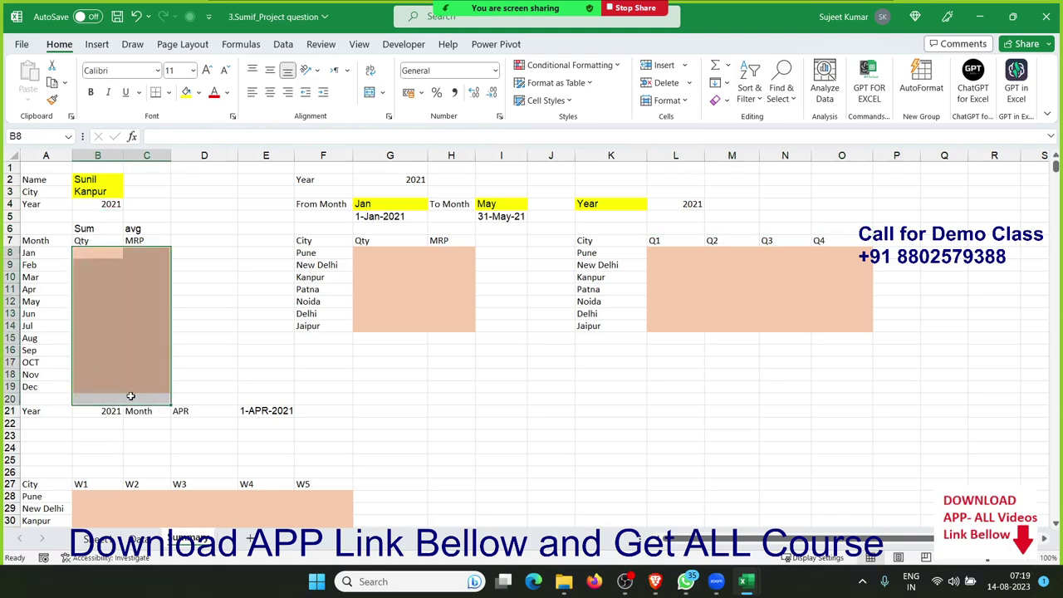
left_click(35, 374)
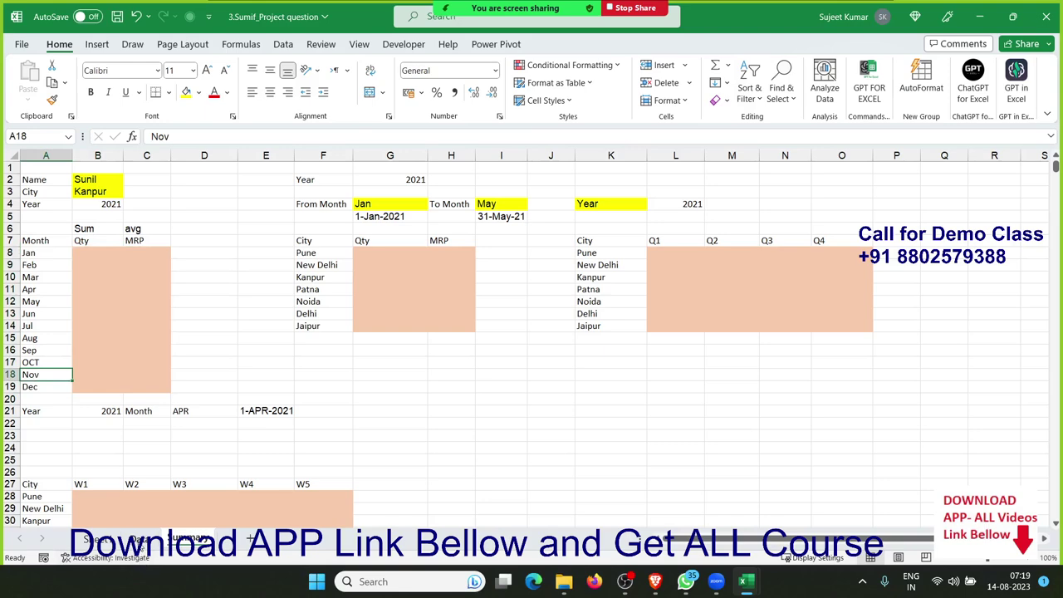
left_click(140, 541)
left_click_drag(441, 171, 615, 292)
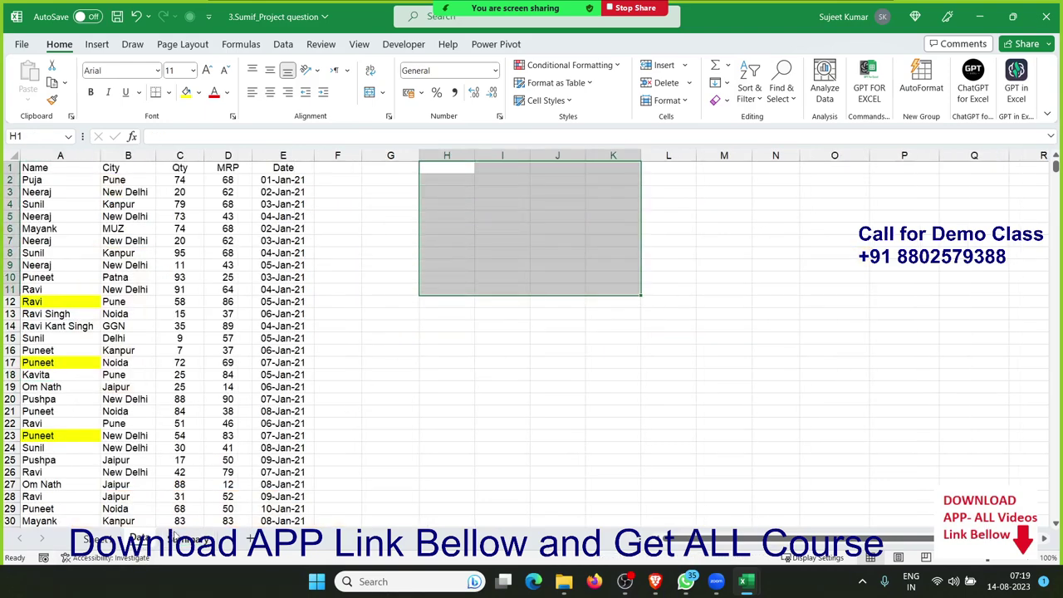
- On the Summary sheet, clear the 1-Jan-2021 and 31-May-21 dates in G5:I6
left_click(190, 541)
left_click(387, 278)
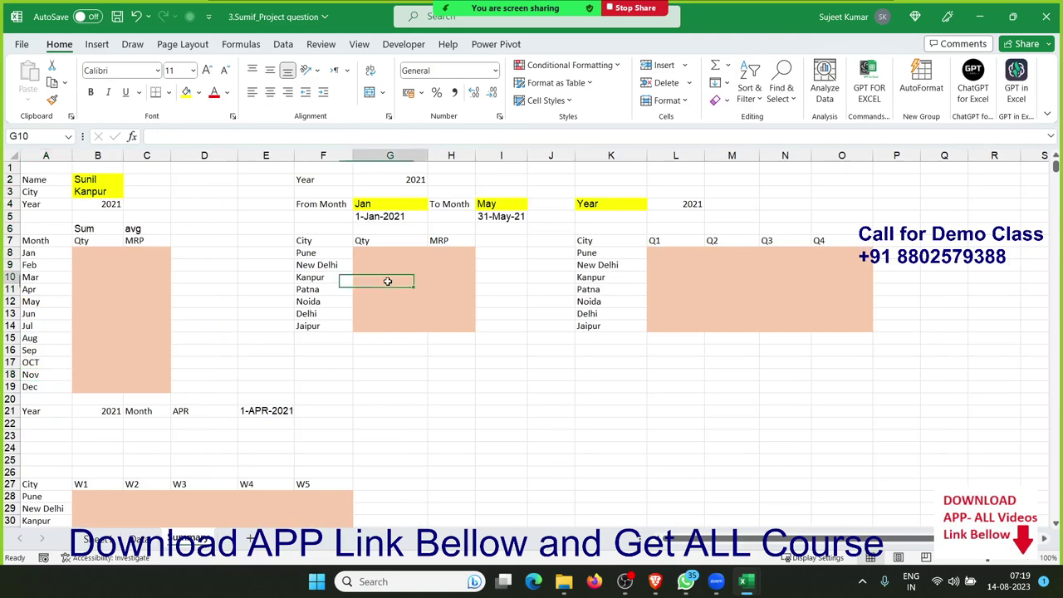
left_click(381, 205)
left_click(502, 201)
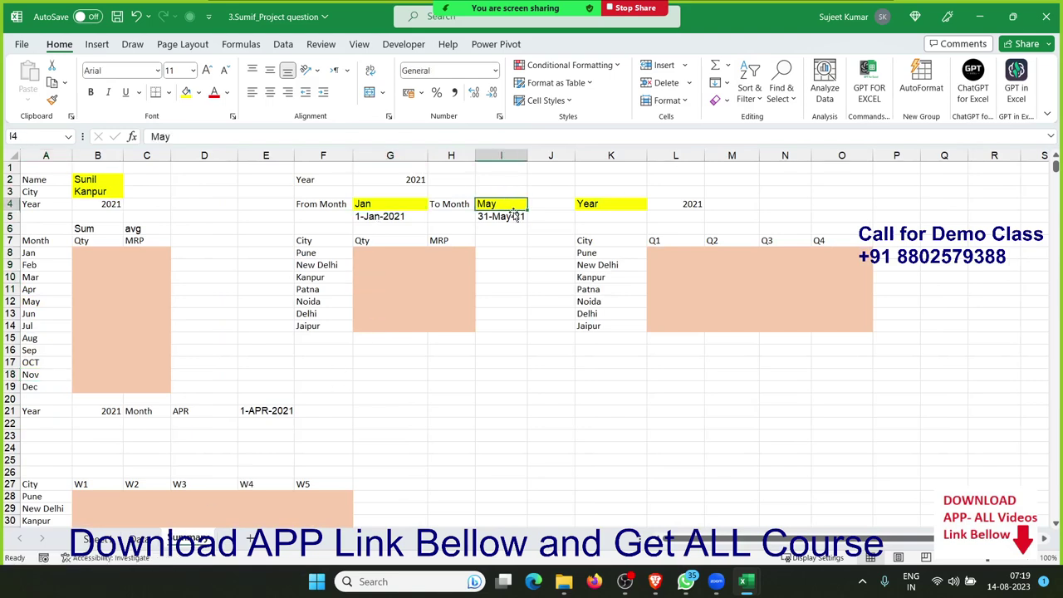
left_click_drag(508, 218, 404, 231)
key("Delete")
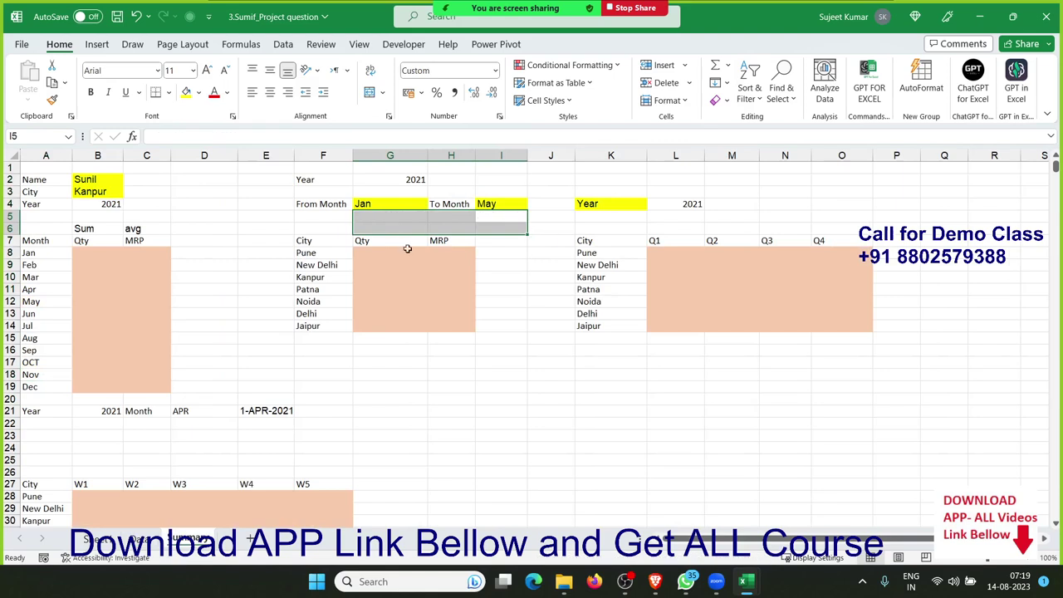
- Review the emptied city results G8:H13, the L5 quarter date and quarterly area L7:O14
left_click(411, 287)
left_click(400, 259)
left_click_drag(399, 259, 435, 337)
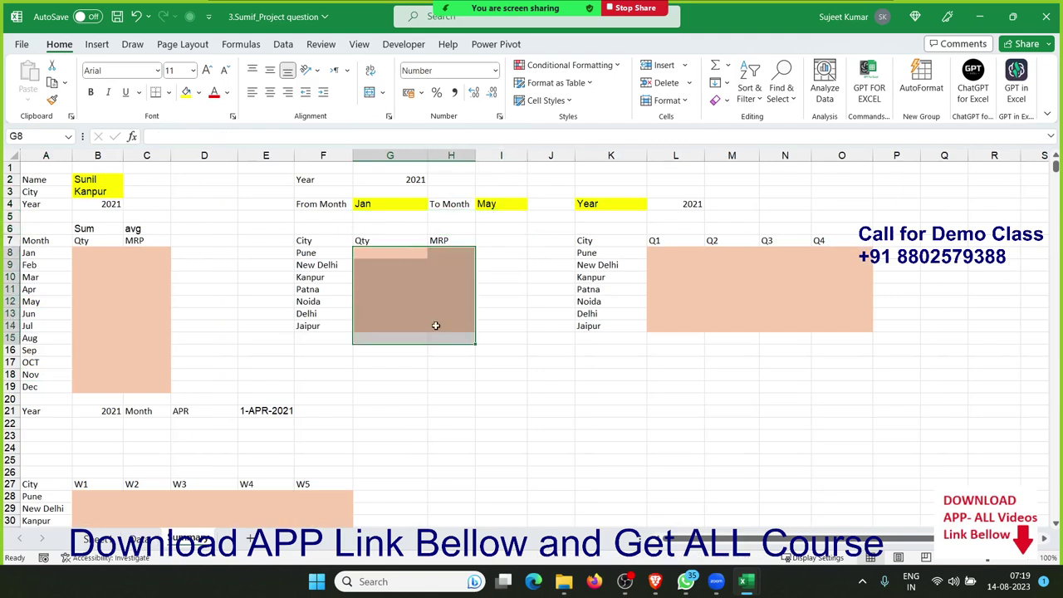
left_click_drag(376, 254, 445, 316)
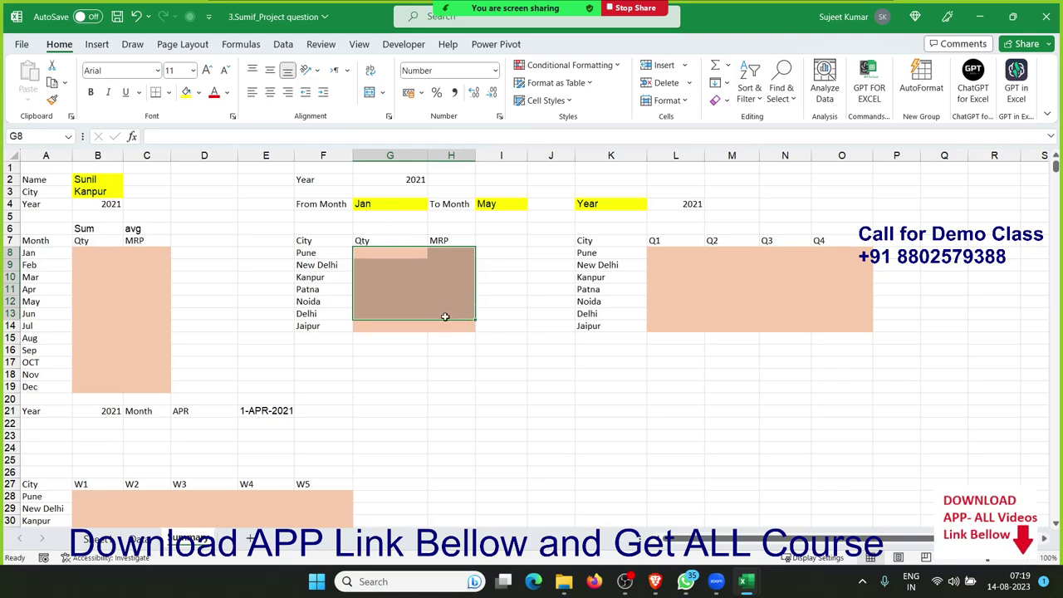
left_click(405, 264)
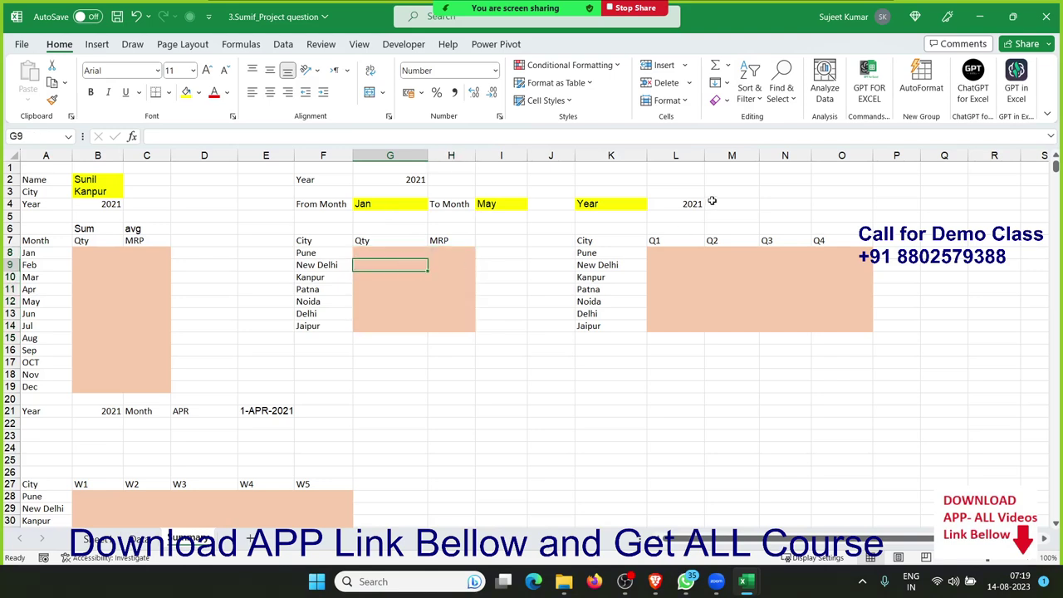
left_click(676, 217)
left_click(628, 242)
left_click(695, 218)
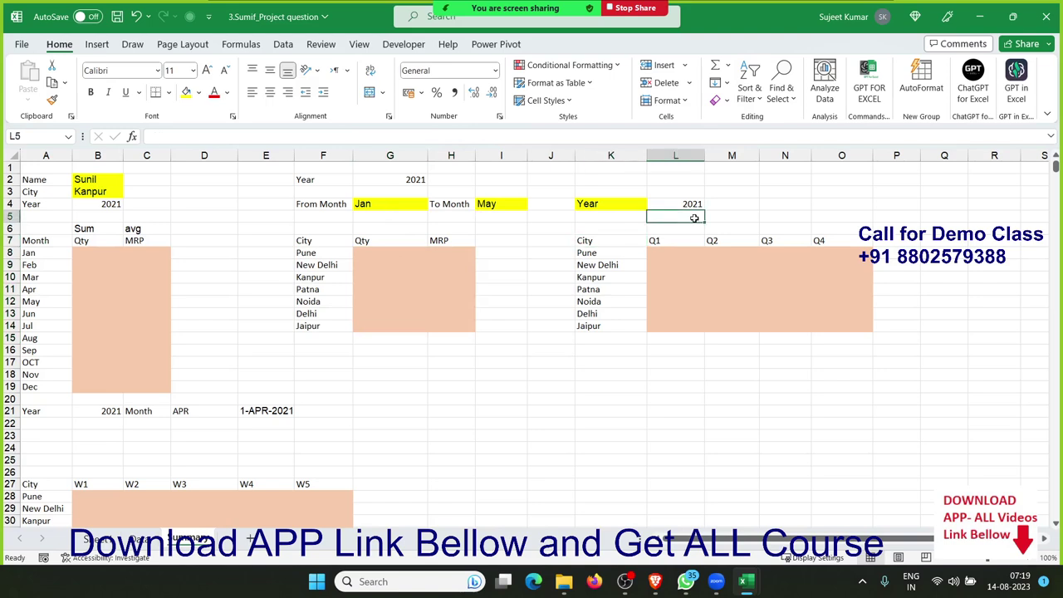
left_click(688, 204)
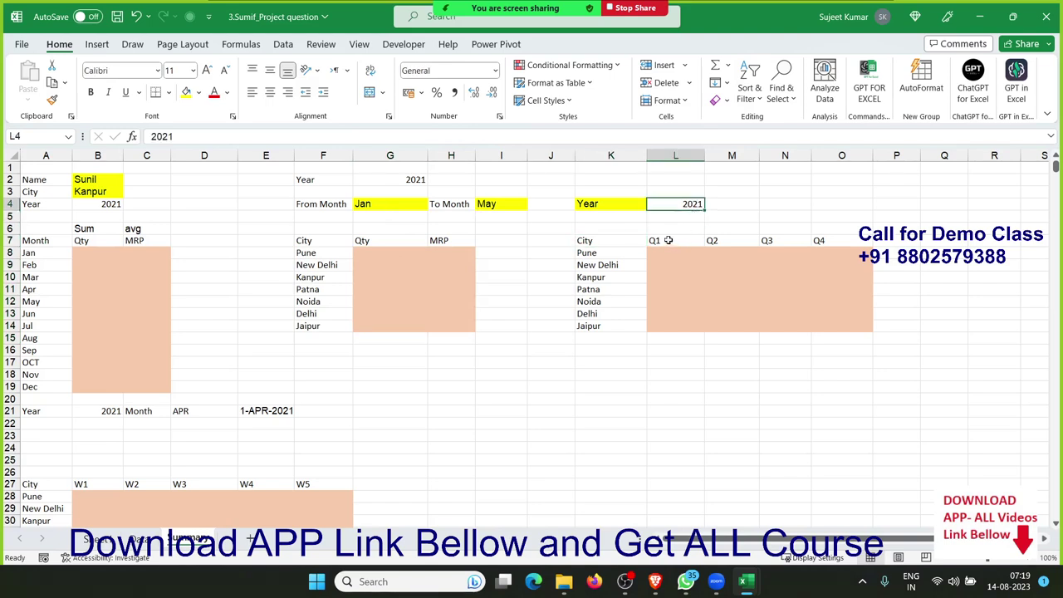
mouse_move(668, 240)
left_mouse_down()
mouse_move(834, 316)
mouse_move(834, 326)
left_mouse_up()
- Delete the 1-APR-2021 date formula in E21 and select the weekly city grid B28:F34
scroll(823, 324, "down", 3)
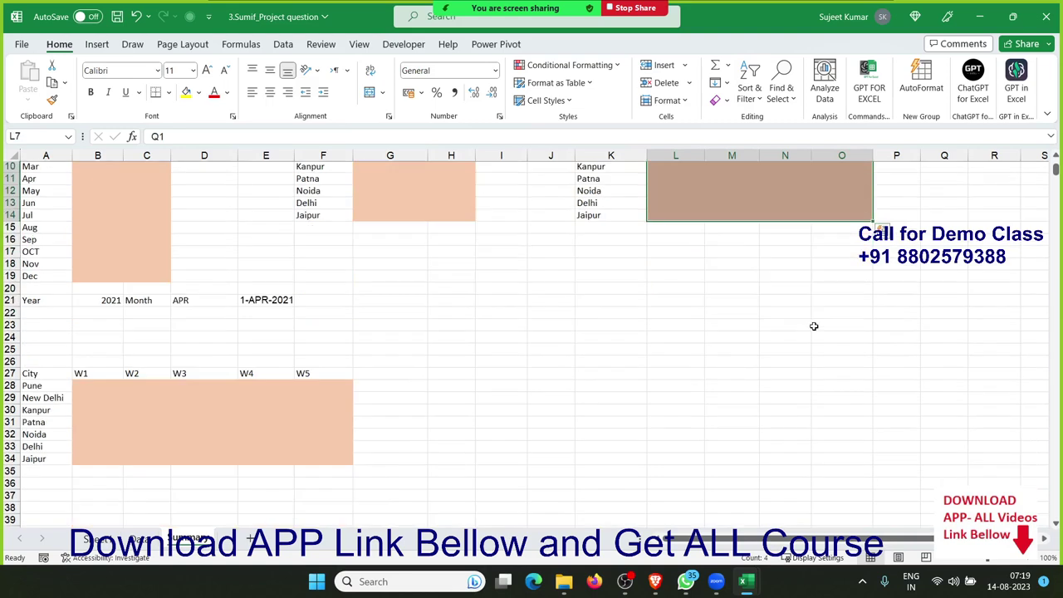
left_click(125, 300)
left_click(186, 294)
left_click(240, 302)
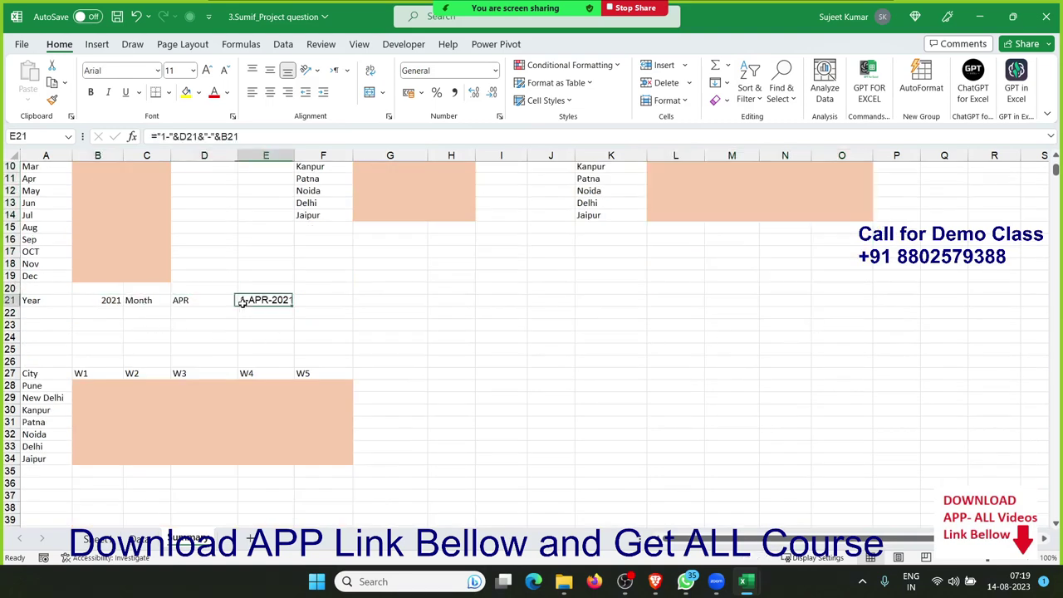
left_click(208, 306)
left_click(254, 326)
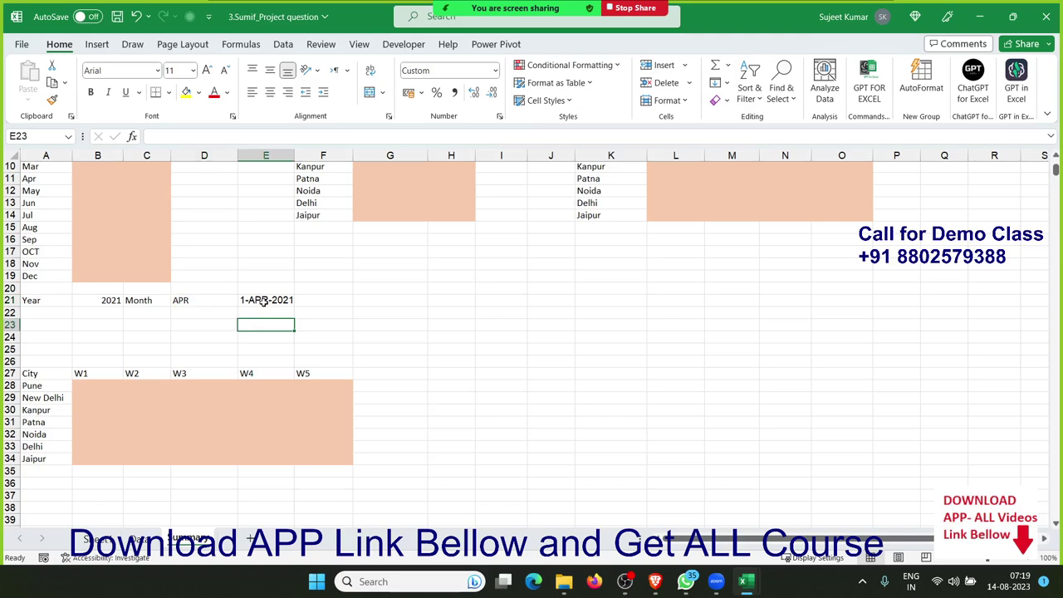
left_click(262, 302)
key("Delete")
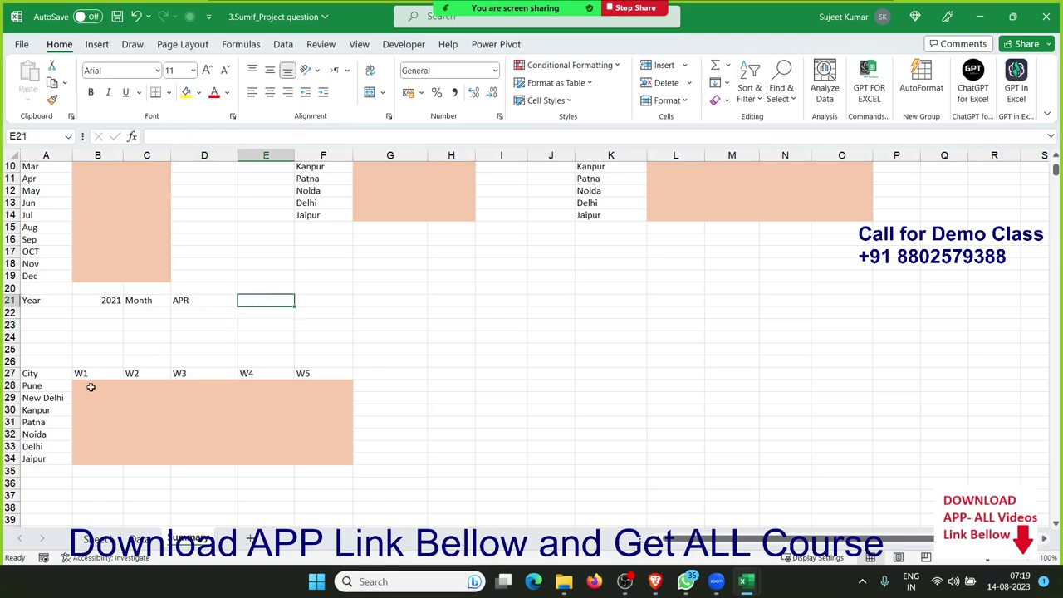
left_click_drag(90, 387, 311, 449)
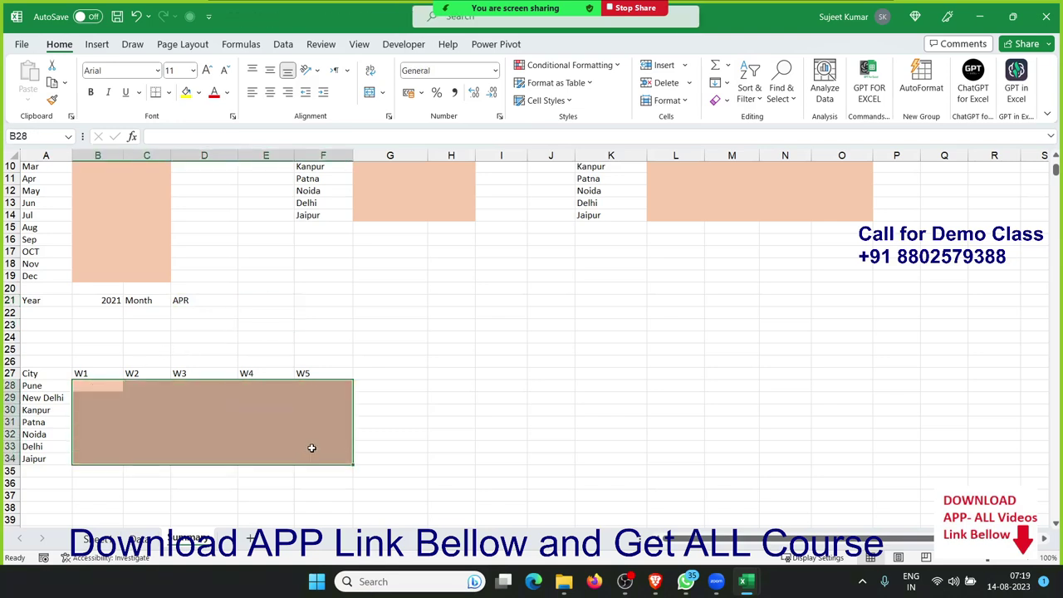